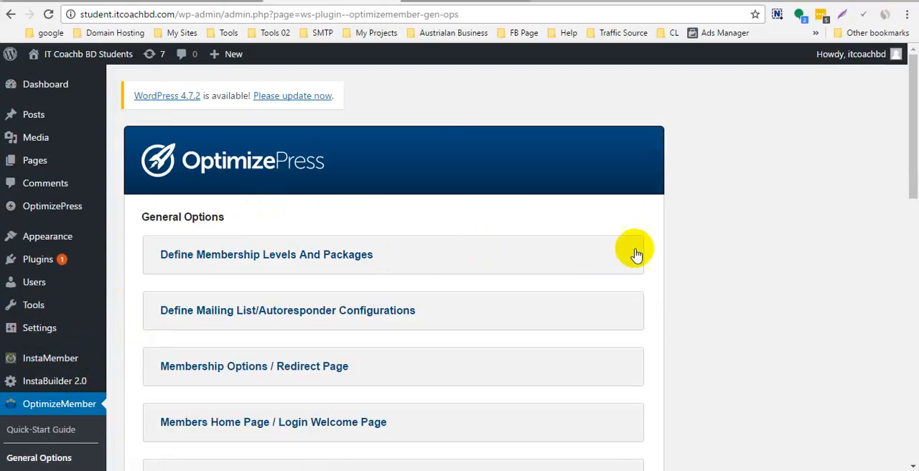
# - In the membership levels and packages settings, change the Level #1 Members label to "Silver Level"
pyautogui.scroll(-1, 215, 237)
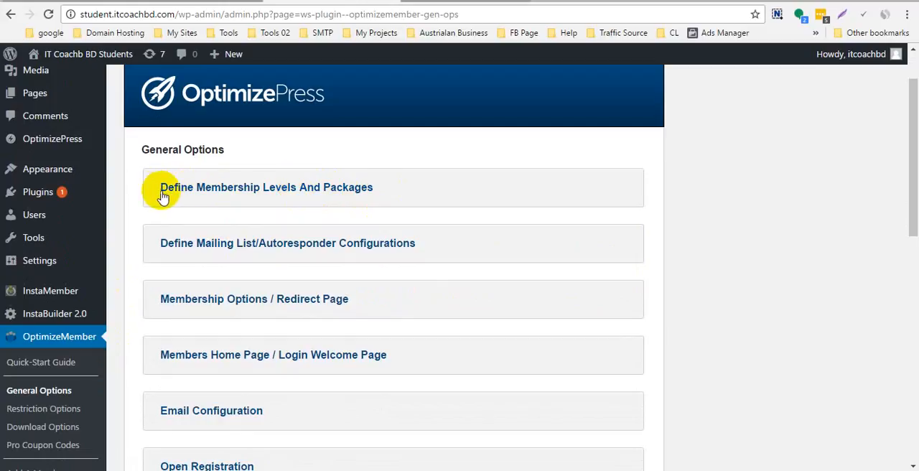
pyautogui.click(324, 194)
pyautogui.scroll(-4, 420, 174)
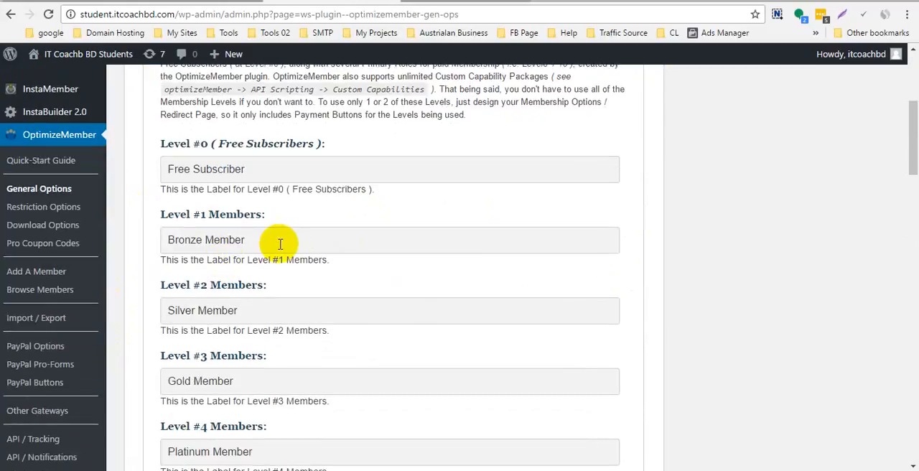
pyautogui.click(285, 247)
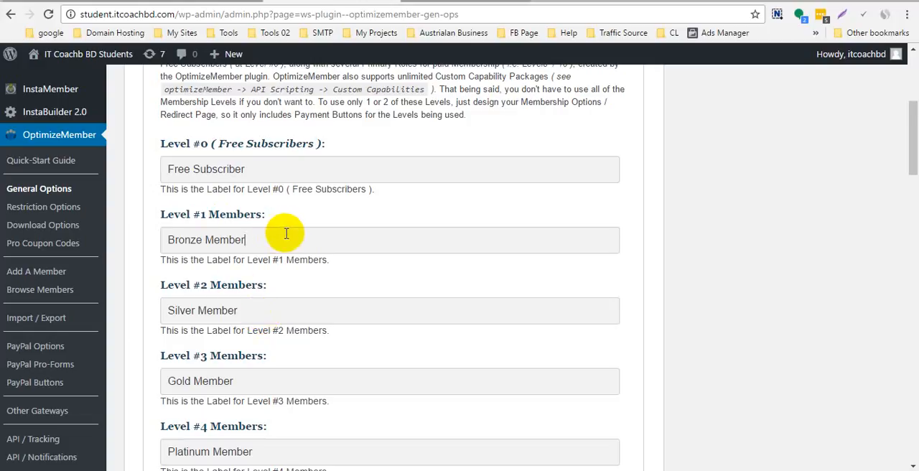
pyautogui.hotkey('ctrl', 'a')
pyautogui.press('BackSpace')
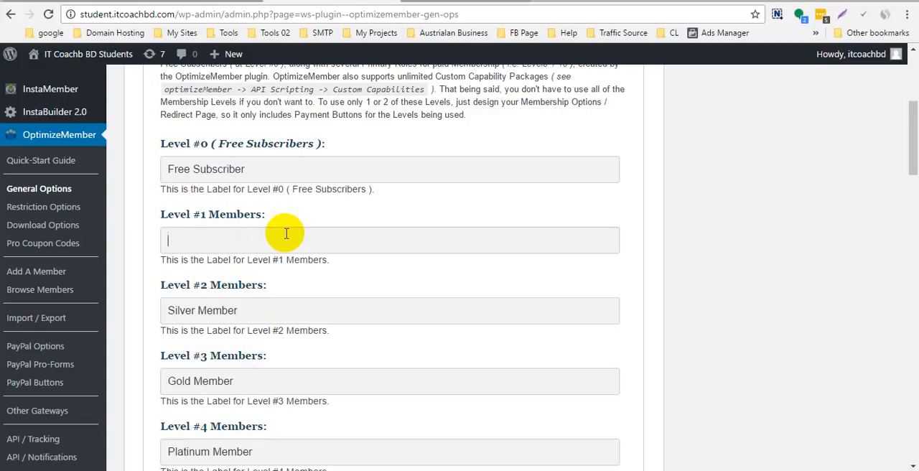
pyautogui.write('Silver Level')
# - Change the Level #2 Members label to "Gold Level"
pyautogui.click(301, 302)
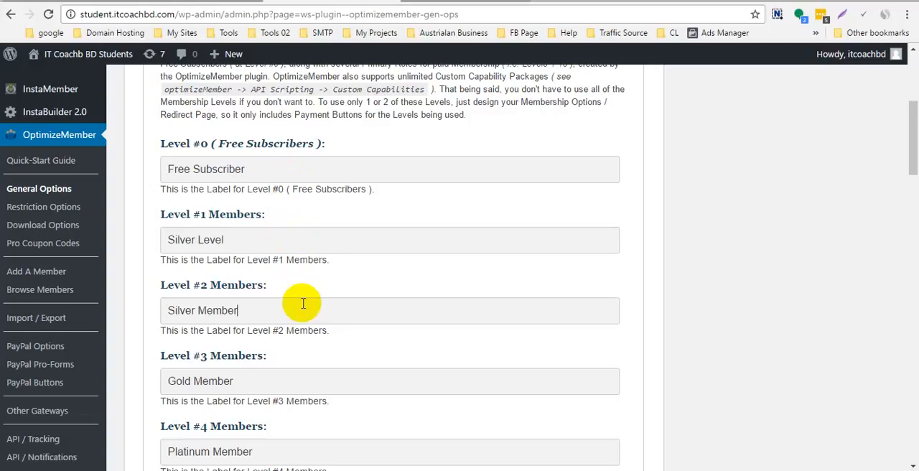
pyautogui.hotkey('ctrl', 'a')
pyautogui.press('BackSpace')
pyautogui.write('Go')
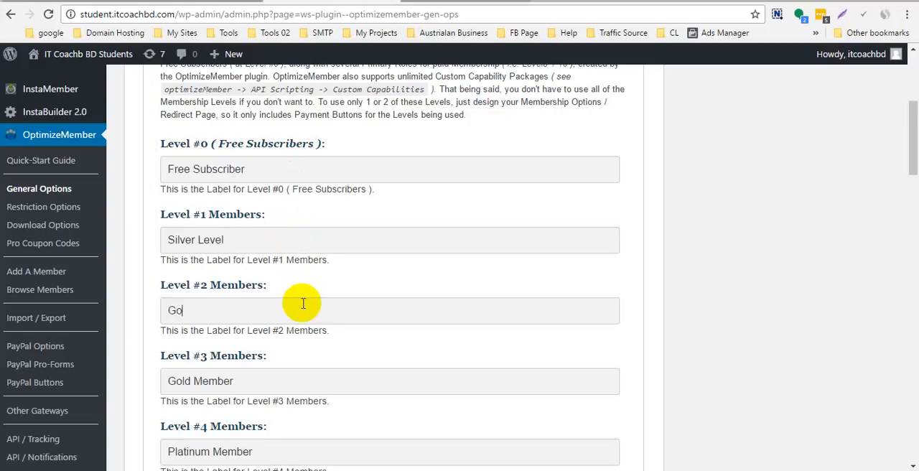
pyautogui.write('ld Level')
# - Change the Level #3 Members label to "Diamond Level", correcting the spelling of the first word with the spellchecker's suggestion
pyautogui.press('Tab')
pyautogui.press('BackSpace')
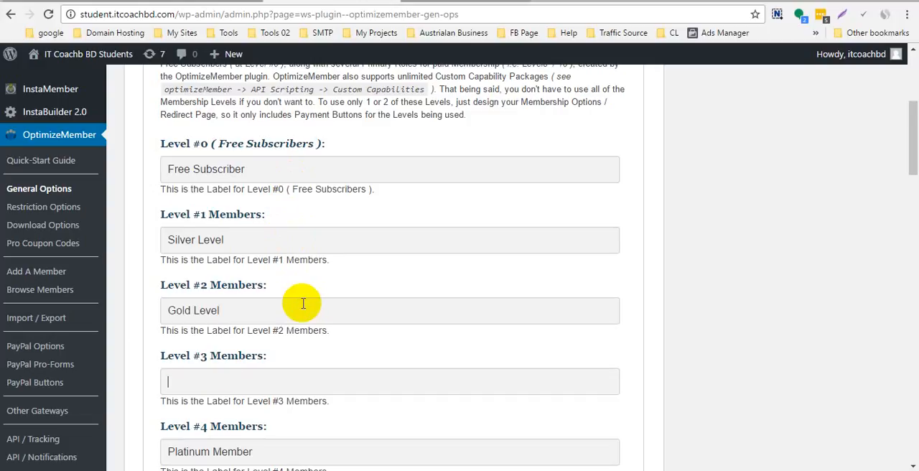
pyautogui.write('Dimond Level')
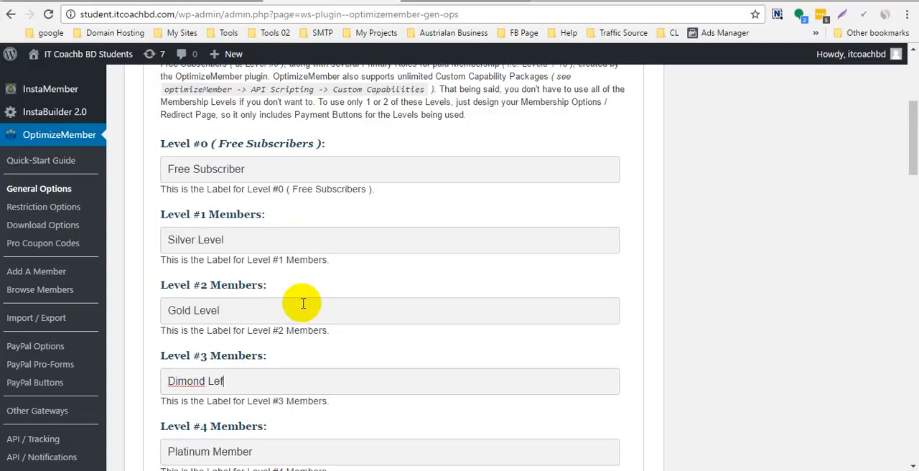
pyautogui.rightClick(181, 379)
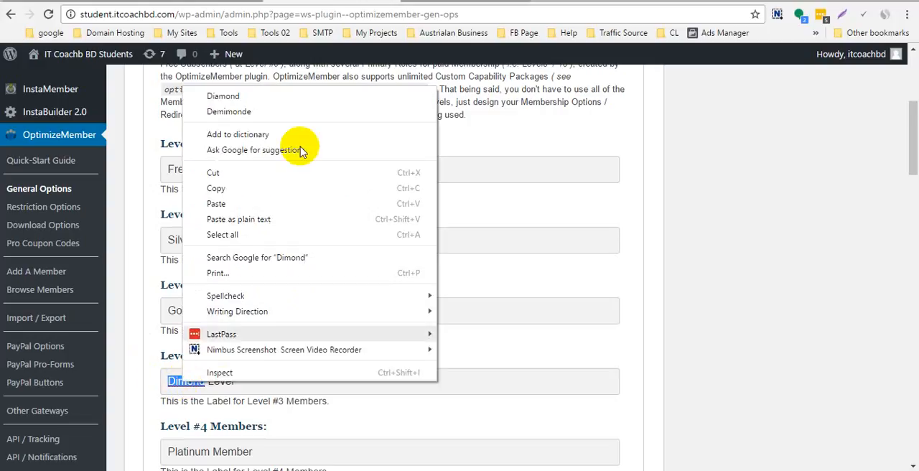
pyautogui.click(294, 96)
# - Review the labels of the free subscriber level and the paid membership levels
pyautogui.scroll(-3, 258, 322)
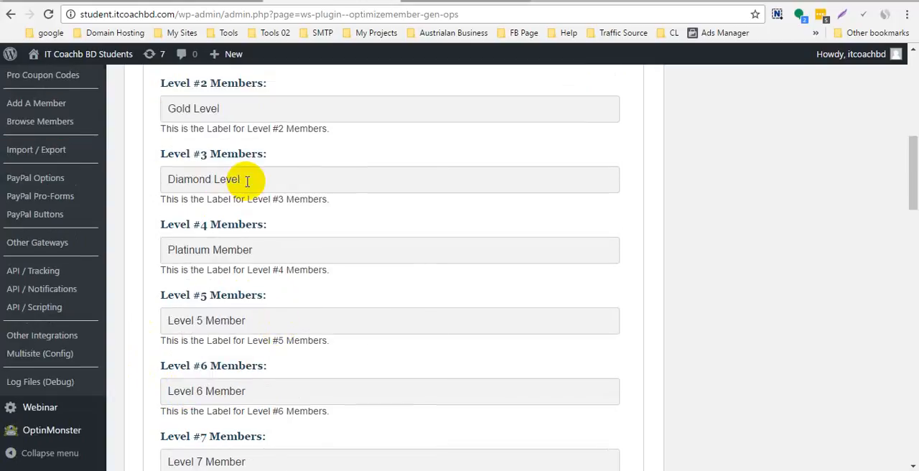
pyautogui.click(262, 253)
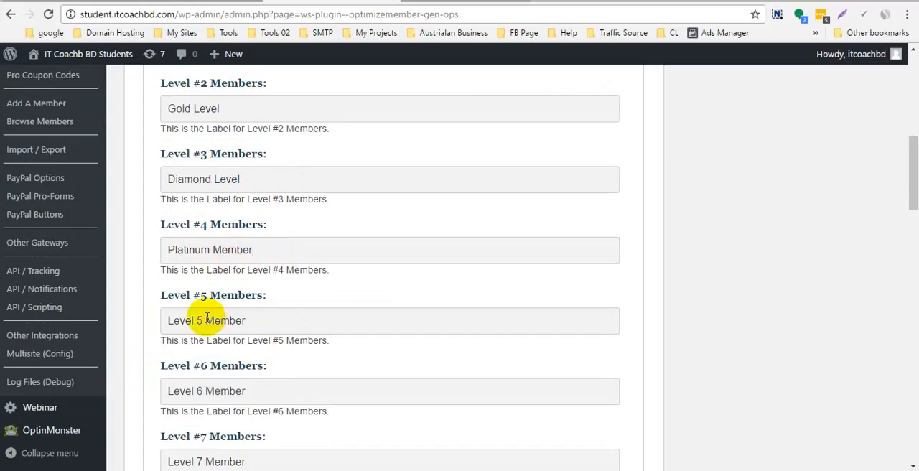
pyautogui.scroll(3, 230, 316)
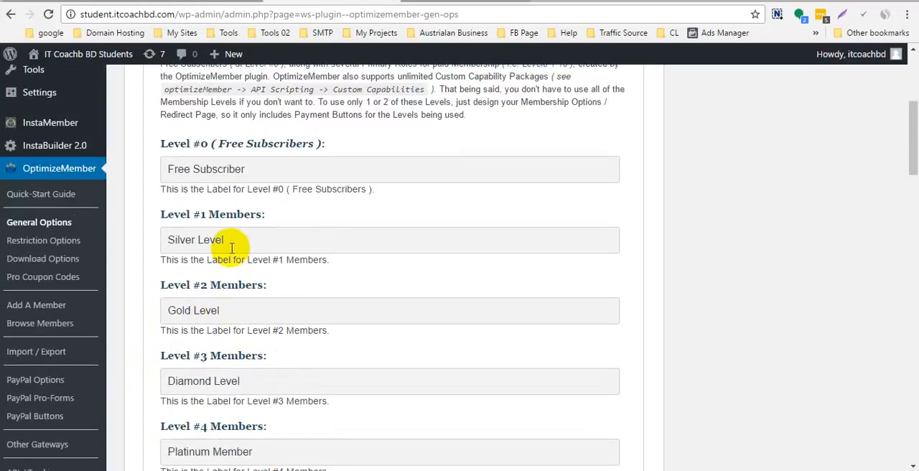
pyautogui.moveTo(159, 146); pyautogui.dragTo(348, 147)
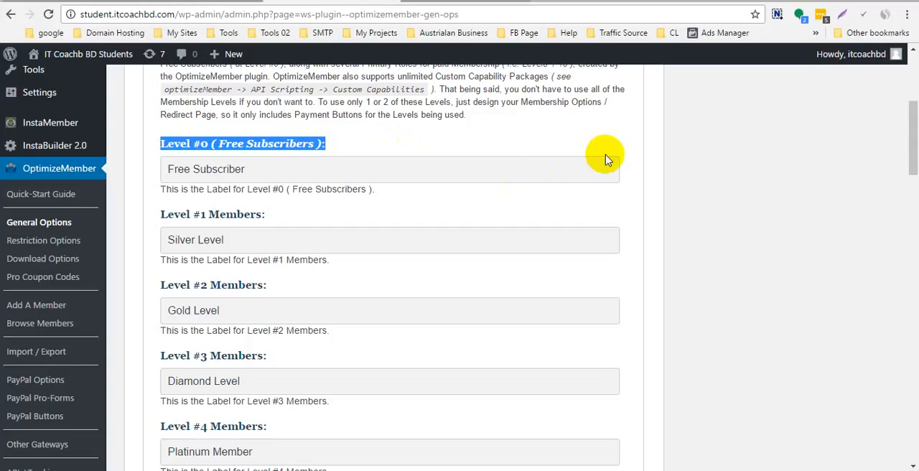
pyautogui.press('Print')
pyautogui.moveTo(149, 116); pyautogui.dragTo(512, 193)
pyautogui.moveTo(389, 149); pyautogui.dragTo(379, 233)
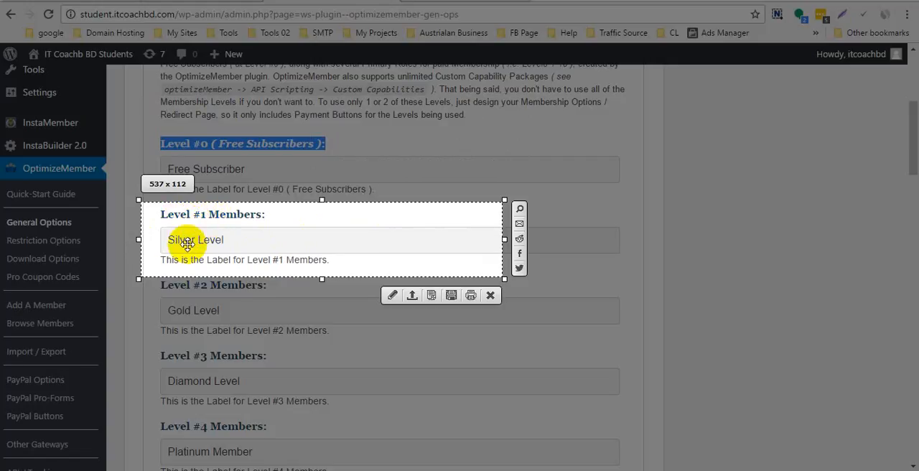
pyautogui.click(491, 294)
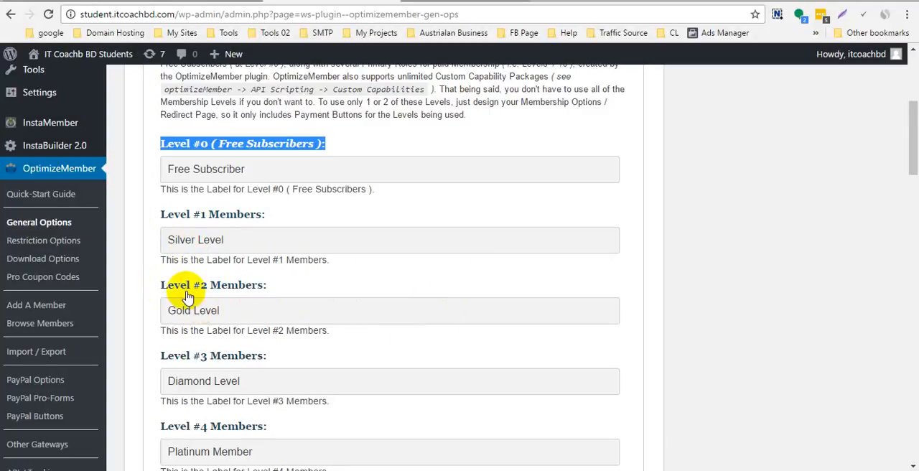
pyautogui.scroll(-1, 186, 292)
pyautogui.moveTo(157, 219); pyautogui.dragTo(148, 243)
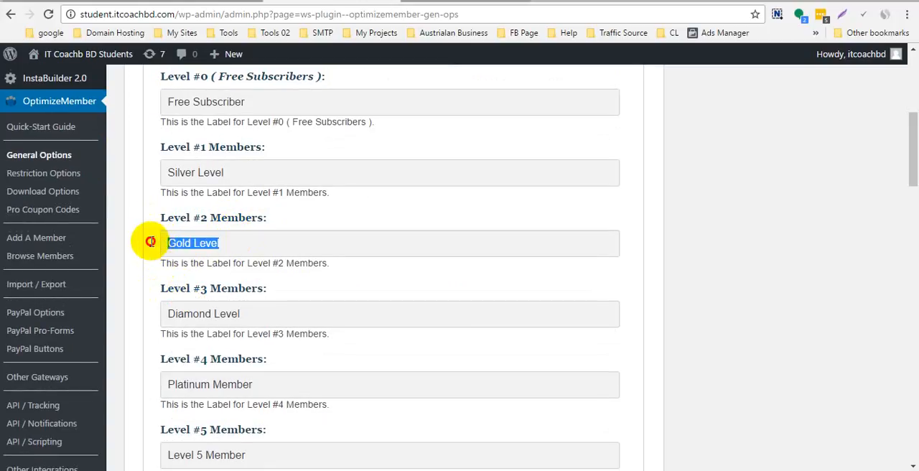
pyautogui.click(260, 314)
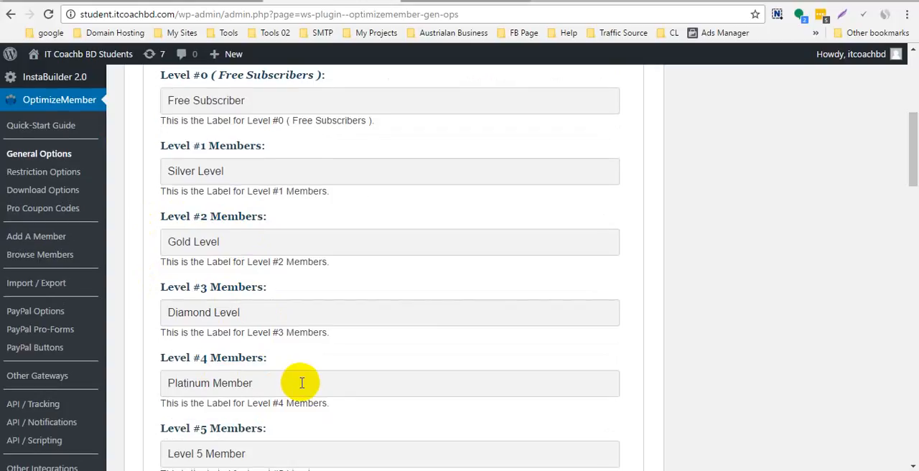
# - Save the membership level labels and read the notices on the General Options page
pyautogui.scroll(-7, 302, 384)
pyautogui.scroll(5, 377, 346)
pyautogui.scroll(-20, 377, 346)
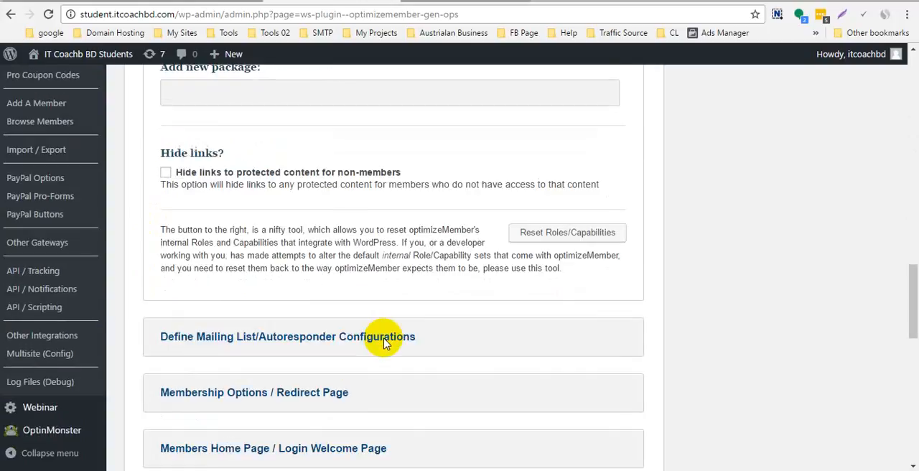
pyautogui.click(232, 388)
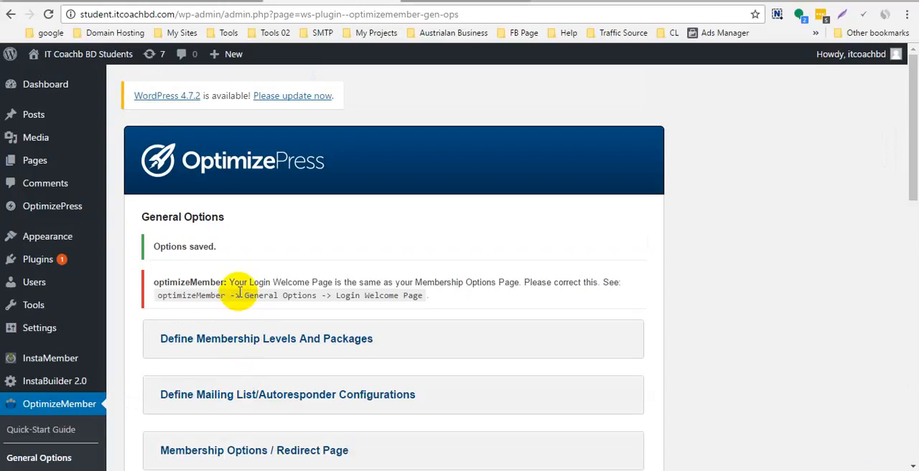
pyautogui.scroll(-2, 265, 273)
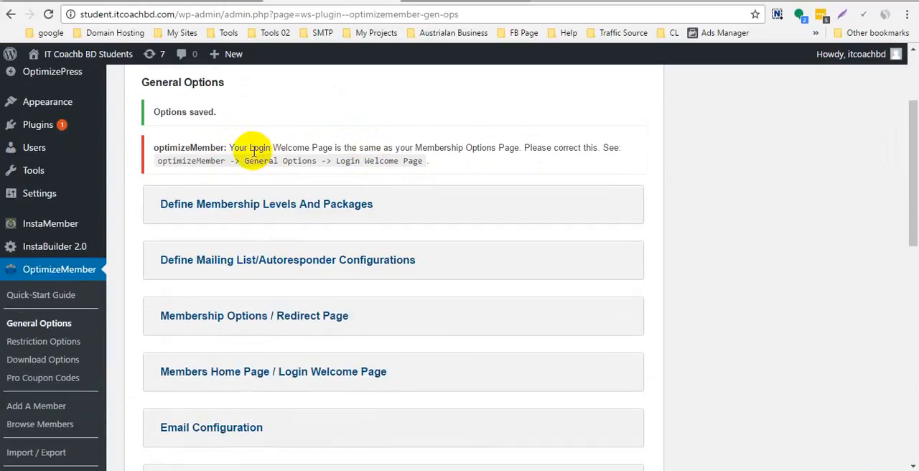
pyautogui.moveTo(226, 148); pyautogui.dragTo(522, 144)
pyautogui.scroll(-2, 768, 159)
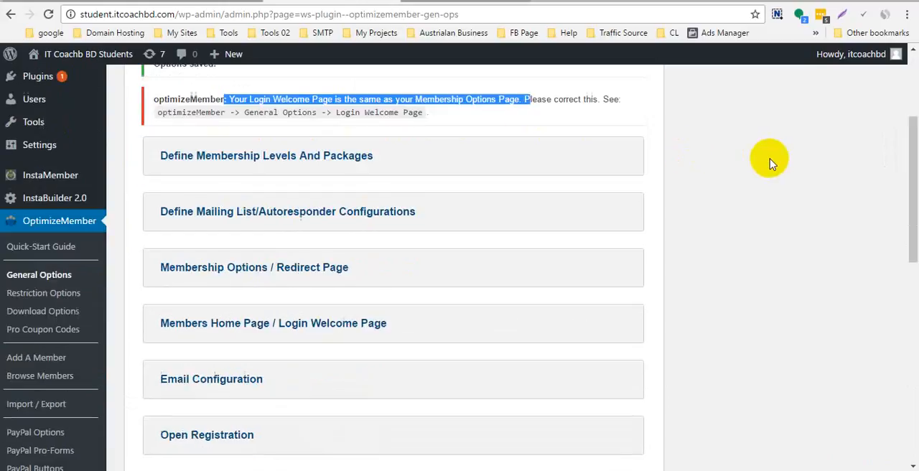
pyautogui.scroll(1, 415, 202)
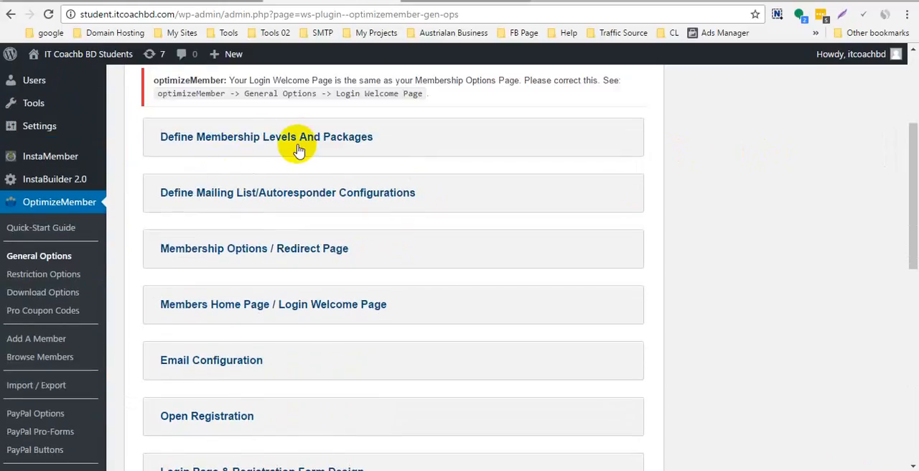
# - In the mailing list configurations, set the Level #0 free subscribers' provider to MailChimp and the list to "Free Email Couse 1"
pyautogui.click(249, 191)
pyautogui.scroll(-2, 330, 234)
pyautogui.click(219, 243)
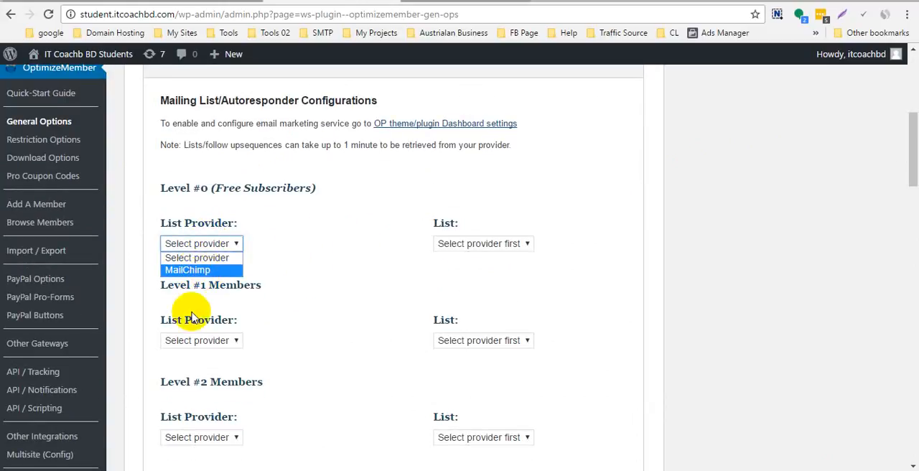
pyautogui.click(198, 270)
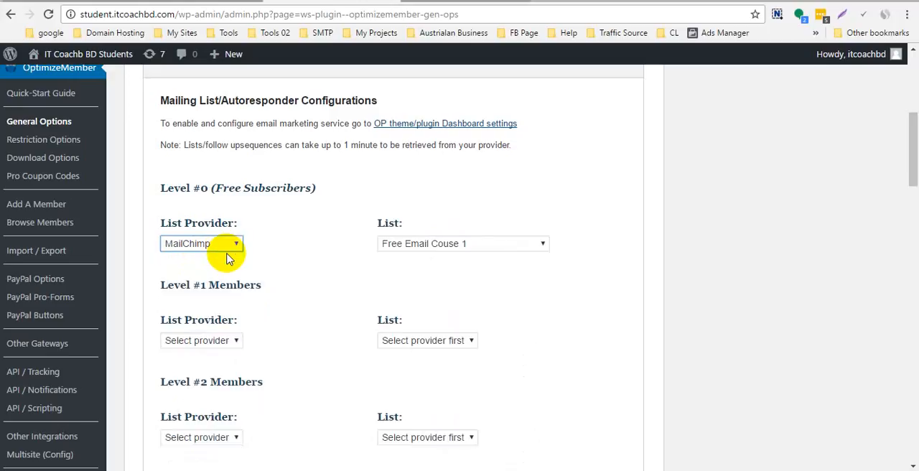
pyautogui.scroll(-2, 231, 273)
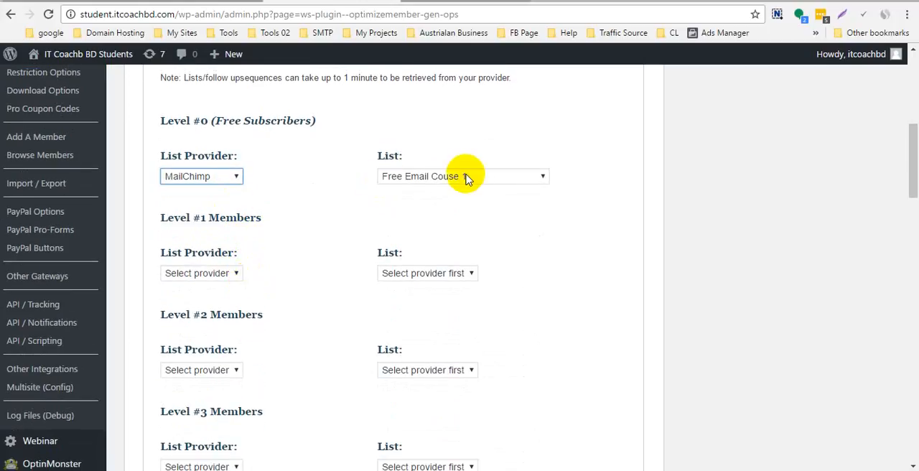
pyautogui.click(464, 175)
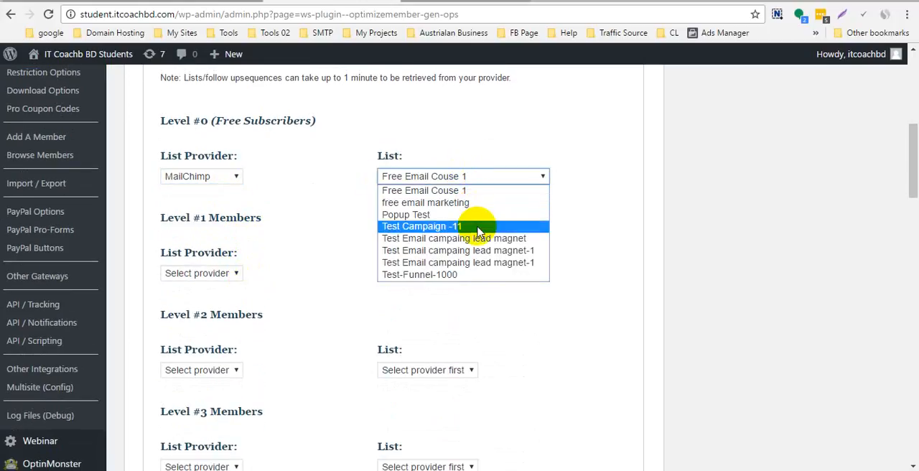
pyautogui.click(467, 191)
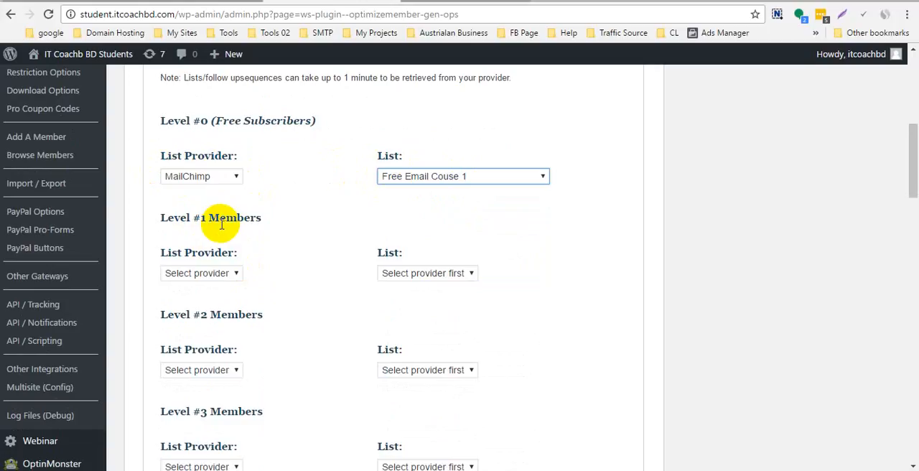
# - Set the Level #1 Members provider to MailChimp and the list to "Test Email campaing lead magnet"
pyautogui.moveTo(205, 215); pyautogui.dragTo(240, 215)
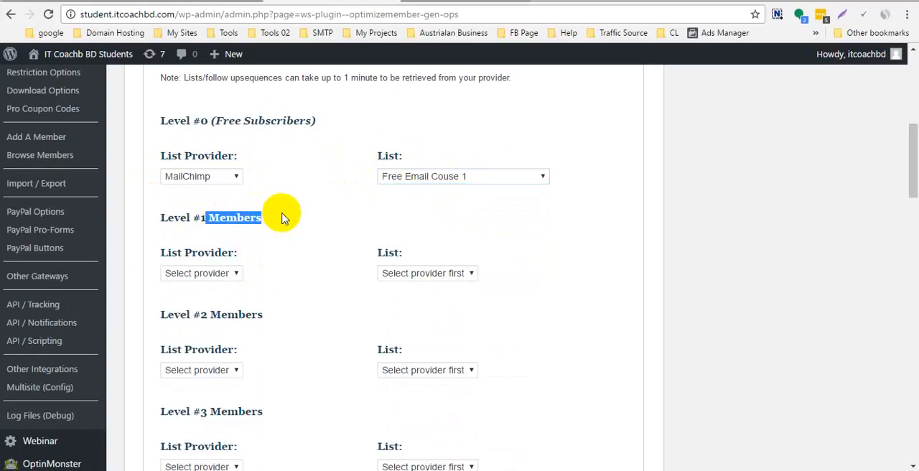
pyautogui.click(201, 273)
pyautogui.click(208, 298)
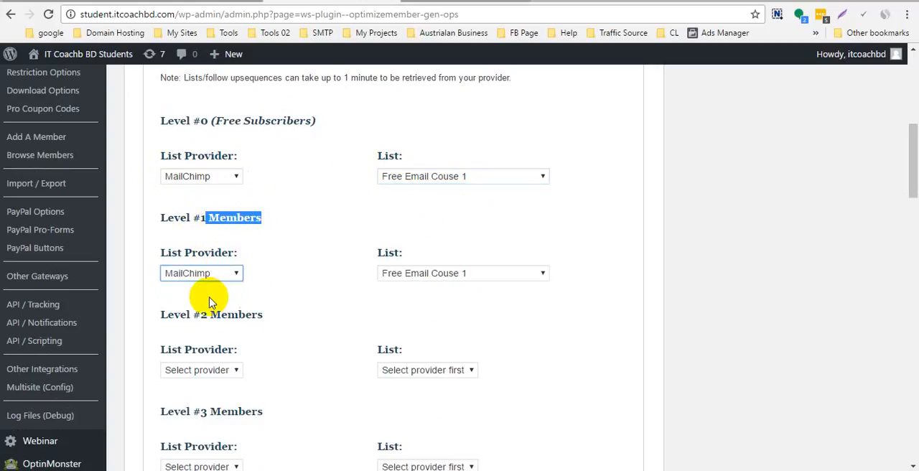
pyautogui.scroll(-2, 358, 256)
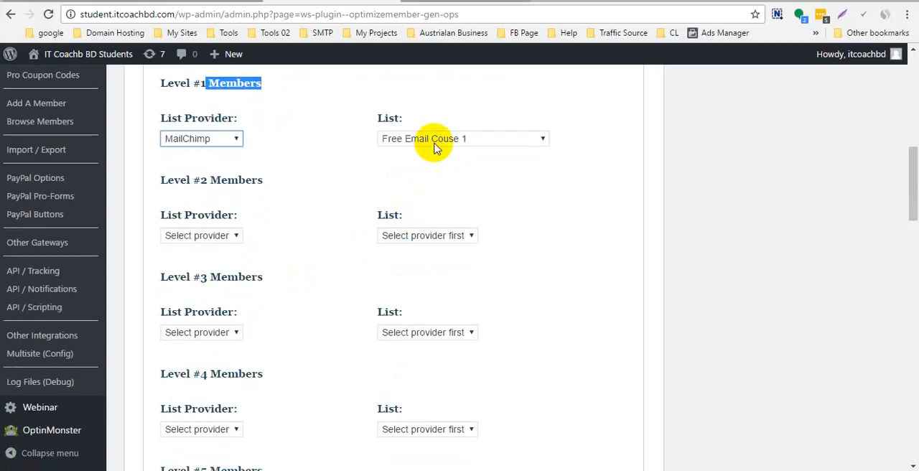
pyautogui.click(435, 145)
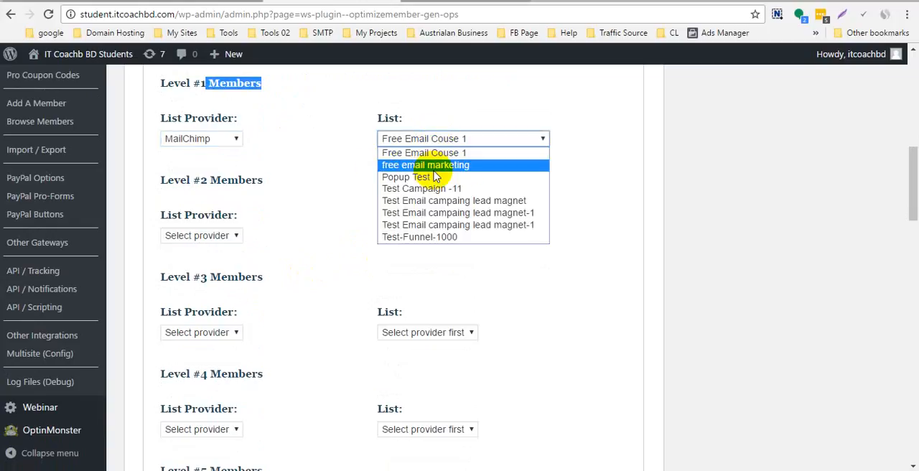
pyautogui.click(472, 203)
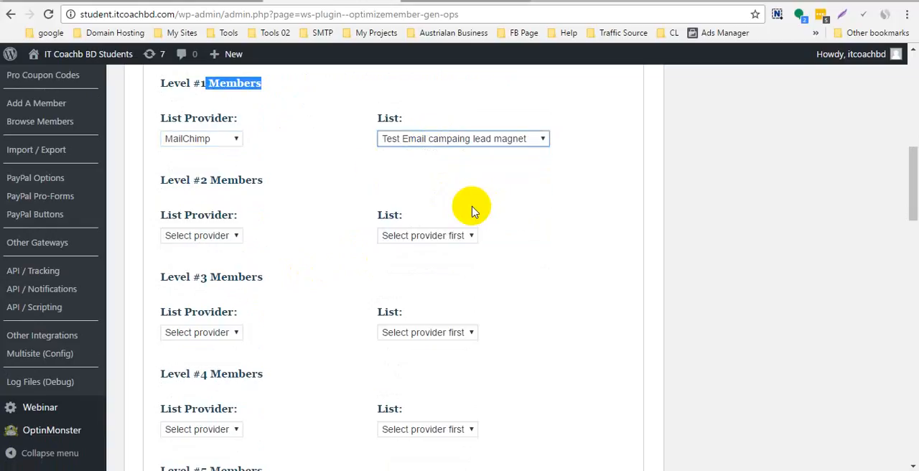
# - Set the Level #2 Members list provider to MailChimp and the list to "Test Email campaing lead magnet-1"
pyautogui.click(219, 236)
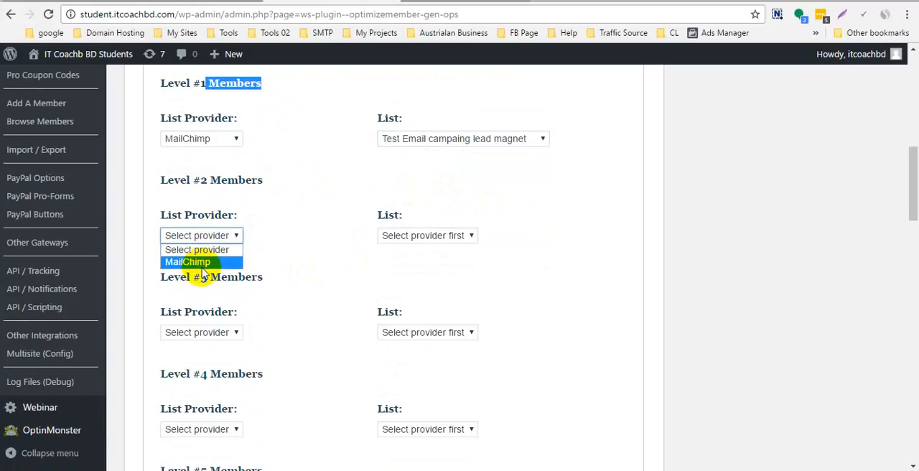
pyautogui.click(205, 262)
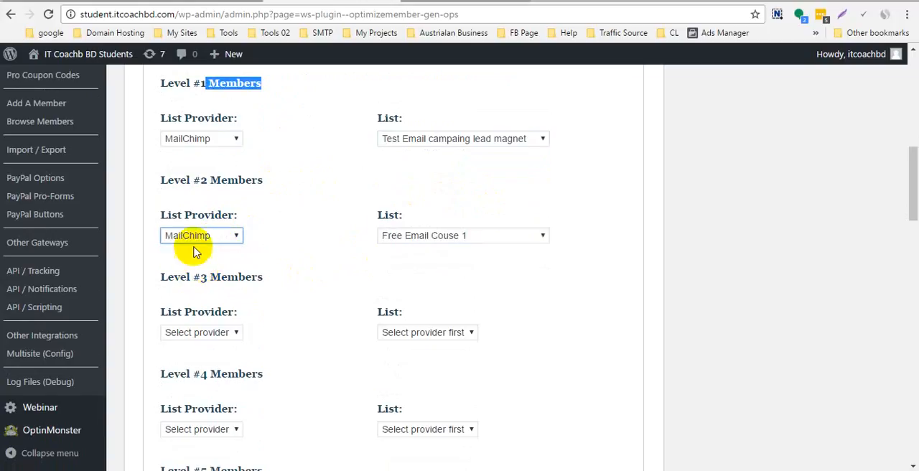
pyautogui.click(410, 235)
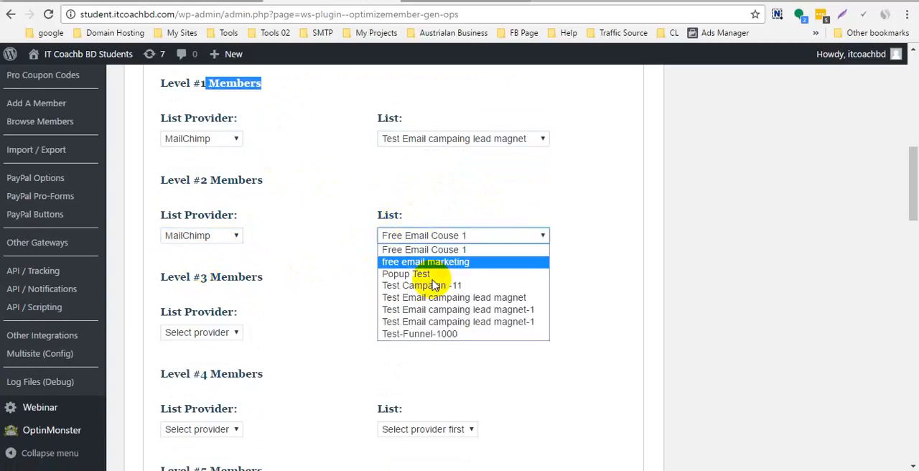
pyautogui.click(431, 309)
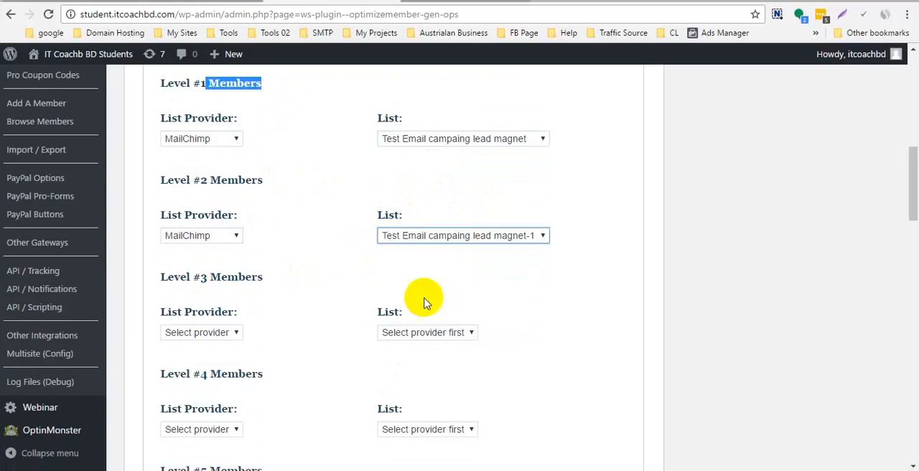
# - Set the Level #3 Members provider to MailChimp and the list to the second "Test Email campaing lead magnet-1" entry
pyautogui.click(210, 335)
pyautogui.click(201, 358)
pyautogui.scroll(-1, 287, 323)
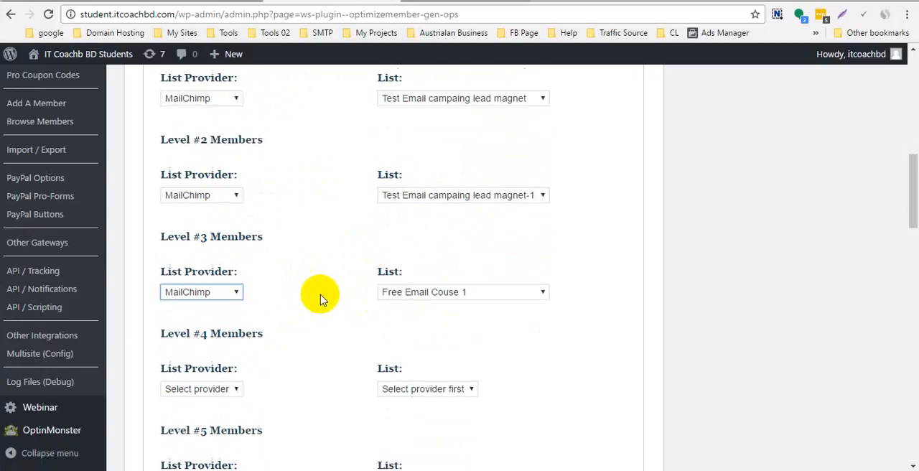
pyautogui.click(425, 271)
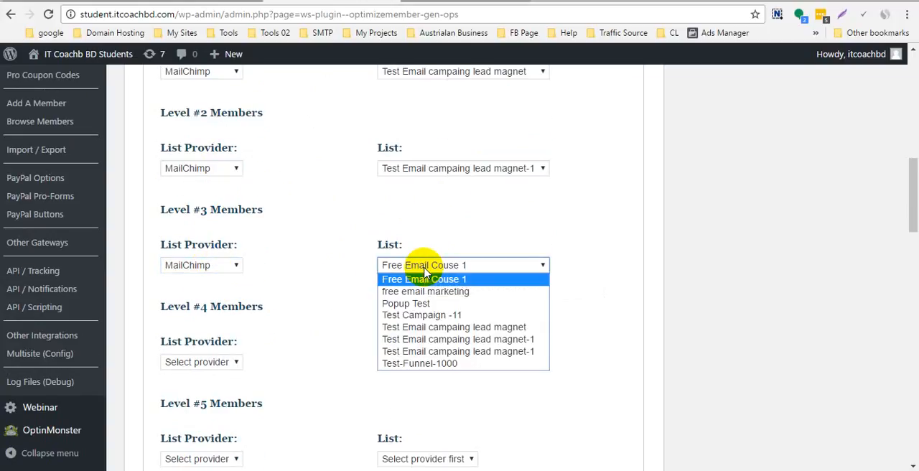
pyautogui.click(460, 351)
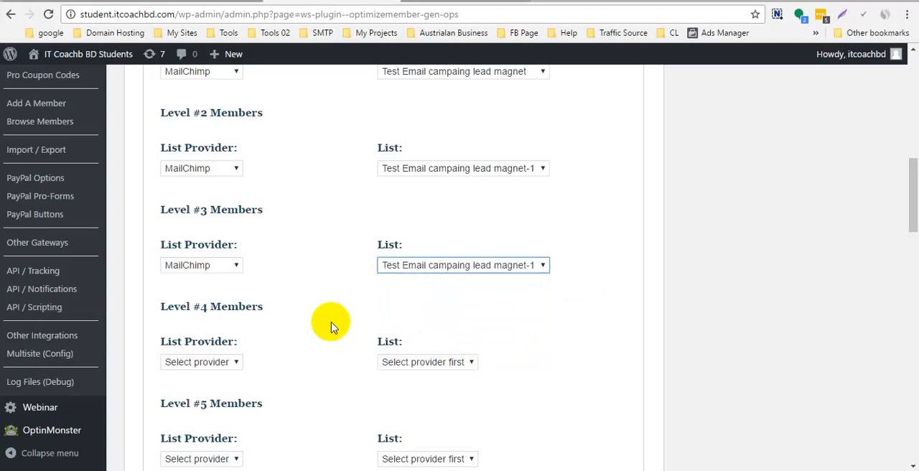
# - Review the mailing list assignments per level, examining the provider and list choices for the Level #0 free subscribers
pyautogui.scroll(2, 332, 327)
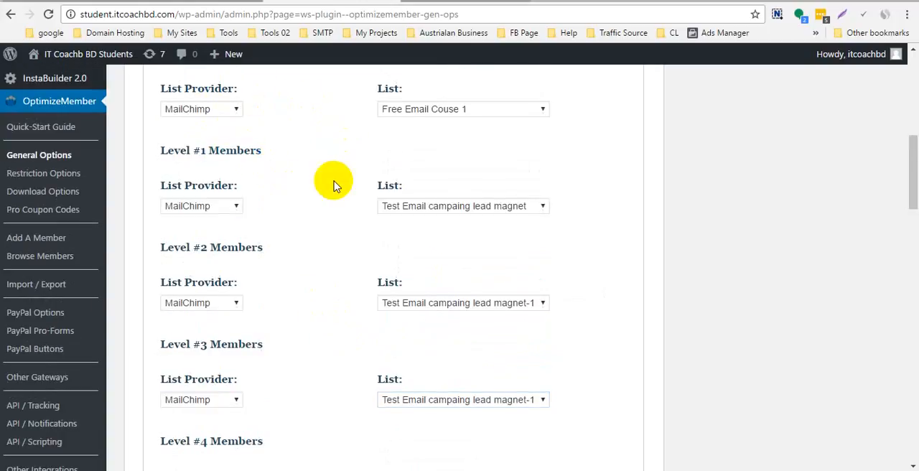
pyautogui.scroll(3, 306, 273)
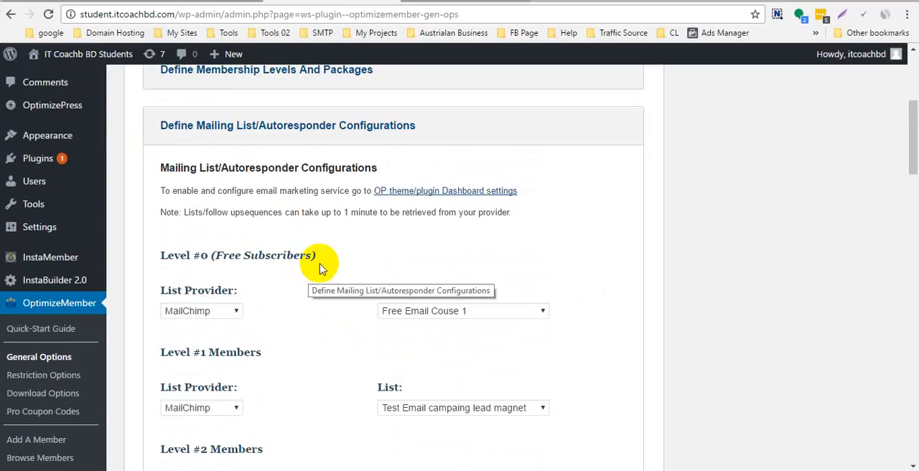
pyautogui.scroll(-2, 318, 207)
pyautogui.click(184, 176)
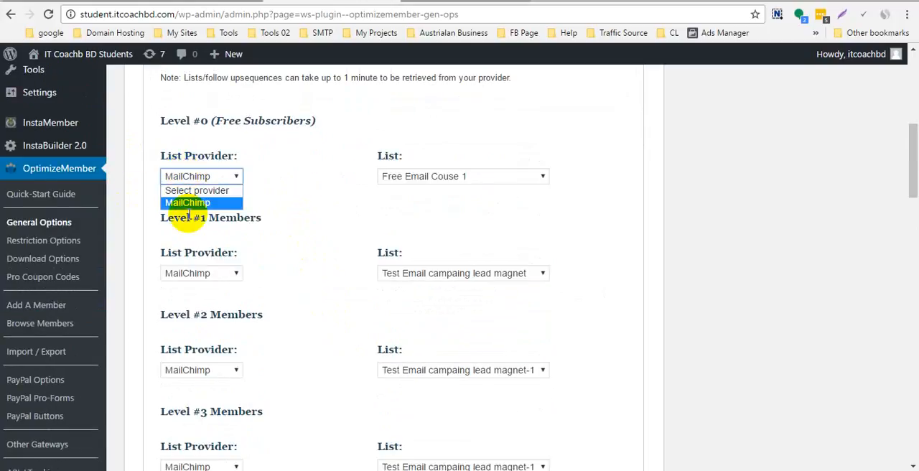
pyautogui.click(303, 197)
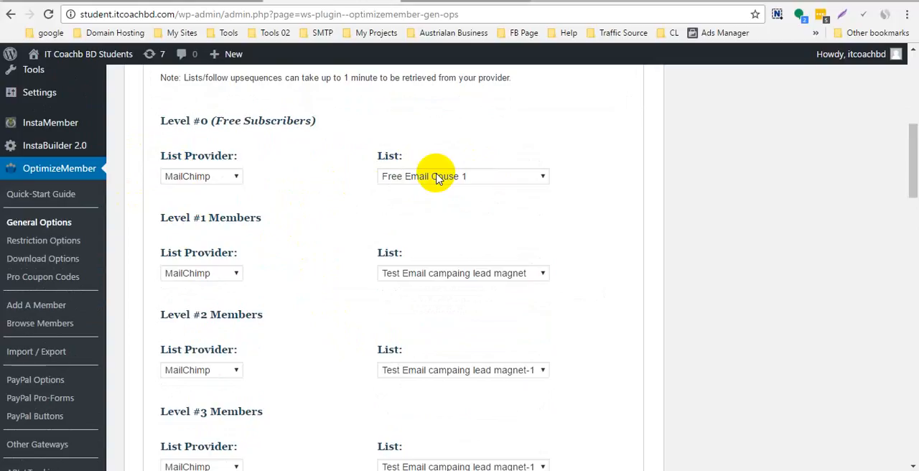
pyautogui.click(182, 177)
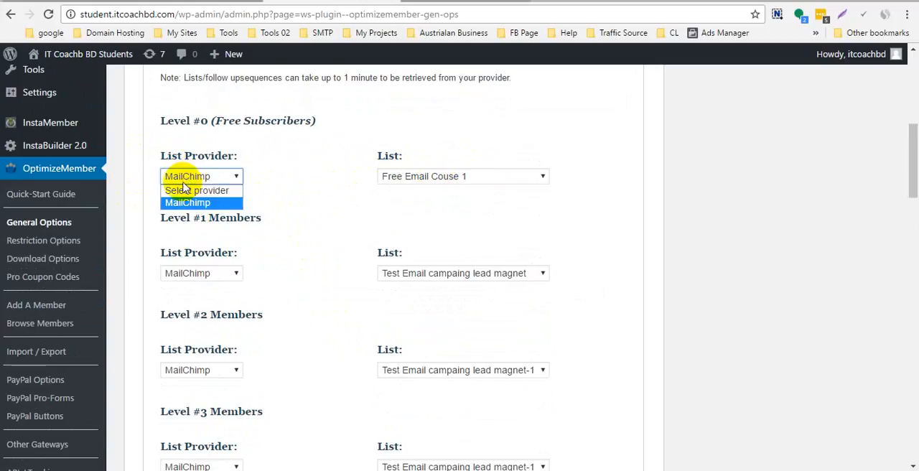
pyautogui.click(454, 180)
pyautogui.click(454, 177)
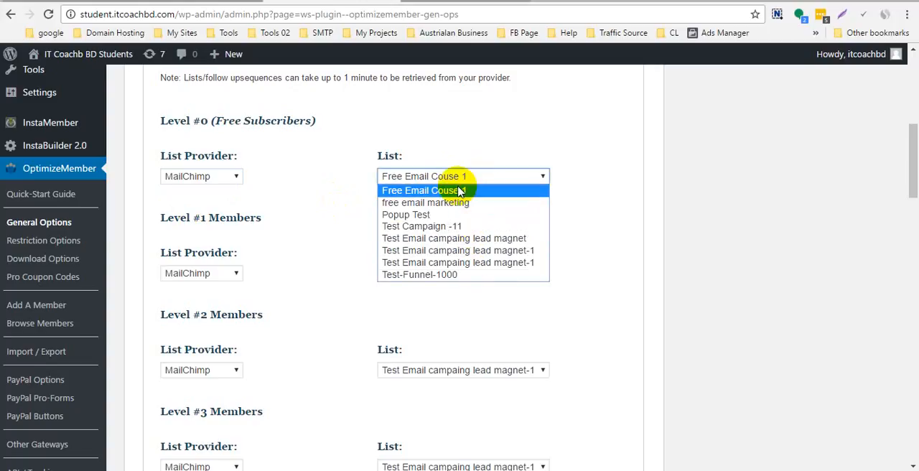
pyautogui.click(671, 188)
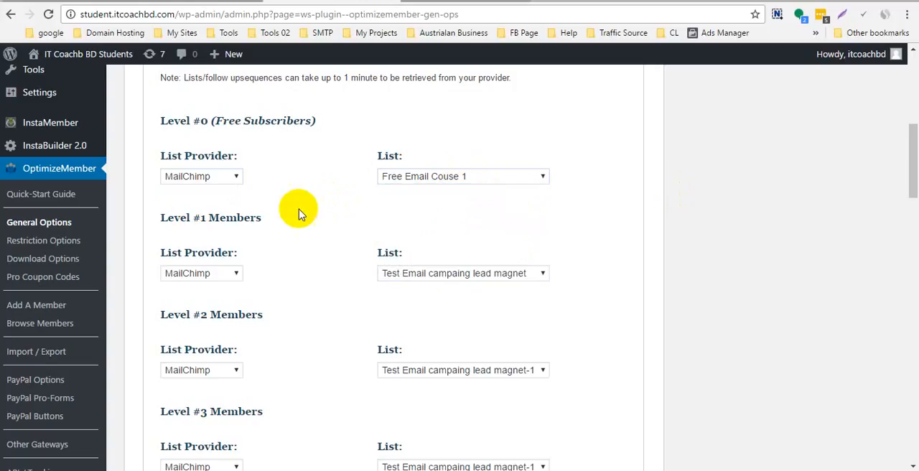
# - Save all changes to the mailing list and autoresponder configurations
pyautogui.scroll(-9, 299, 216)
pyautogui.scroll(-15, 353, 280)
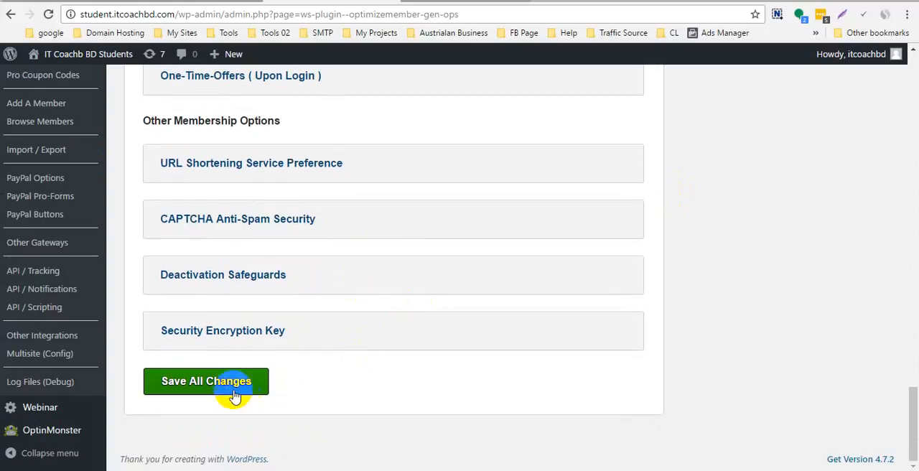
pyautogui.click(234, 397)
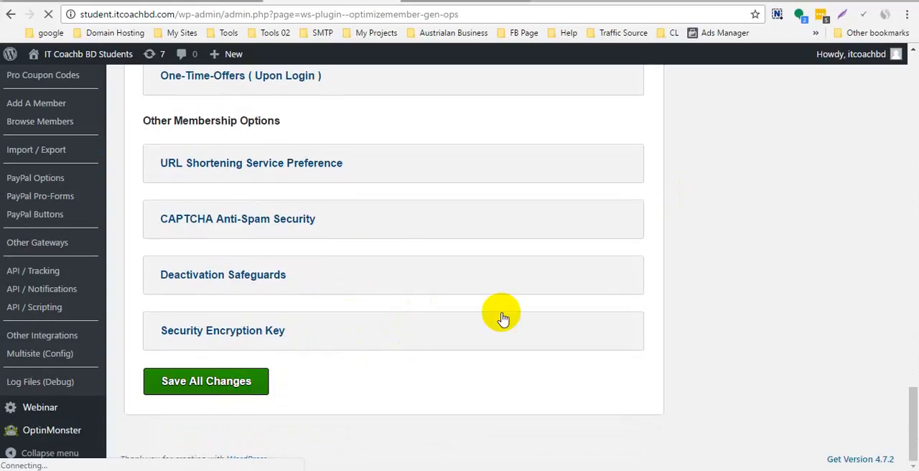
pyautogui.scroll(5, 498, 314)
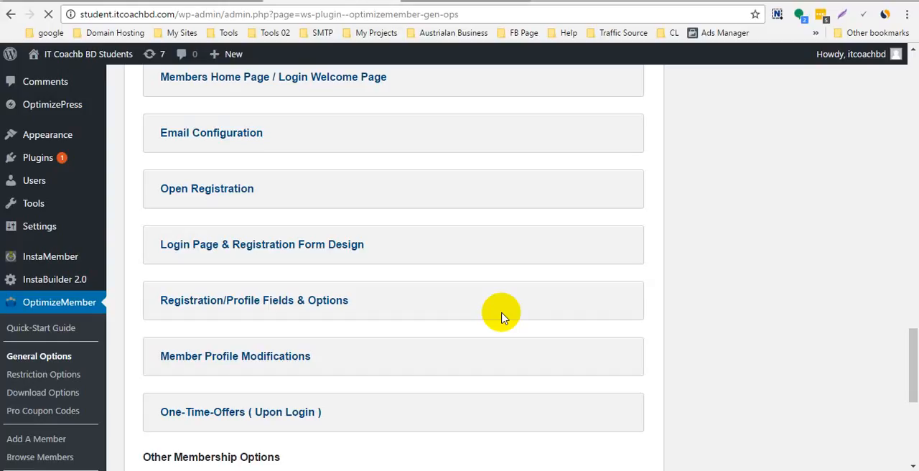
# - Look at the title of the freelance cash course page on itcoachbd.com, and return to the General Options page
pyautogui.click(452, 2)
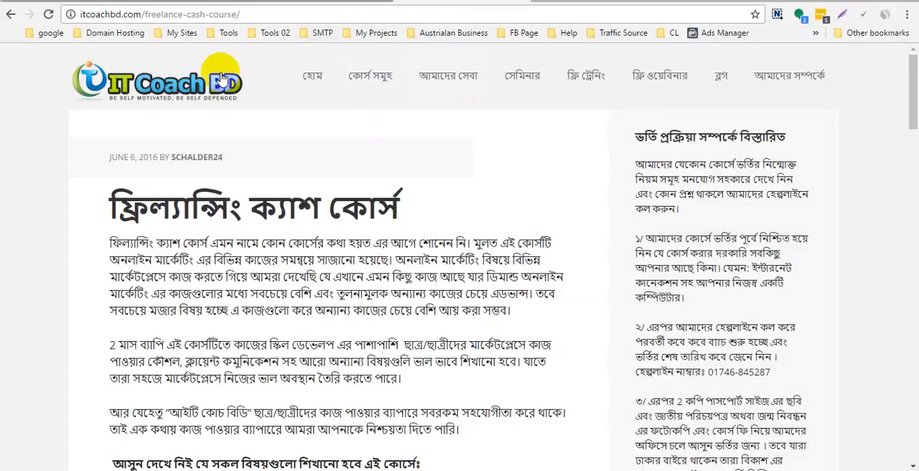
pyautogui.moveTo(112, 213); pyautogui.dragTo(296, 227)
pyautogui.click(354, 282)
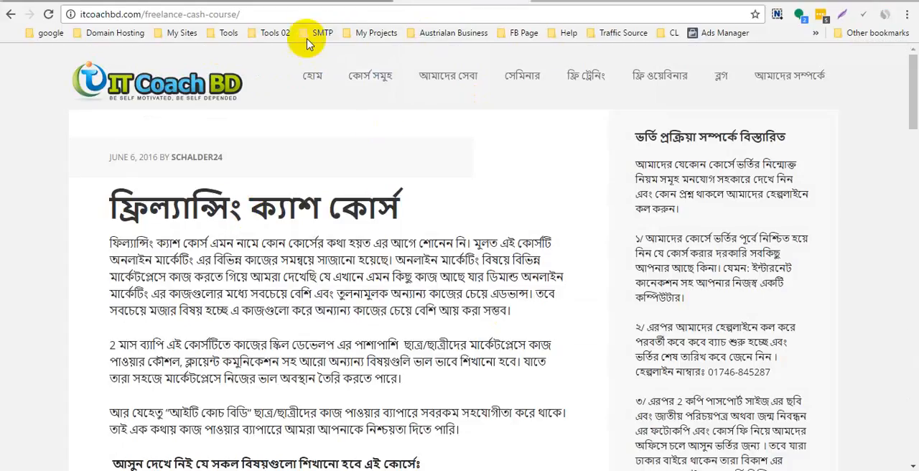
pyautogui.click(321, 3)
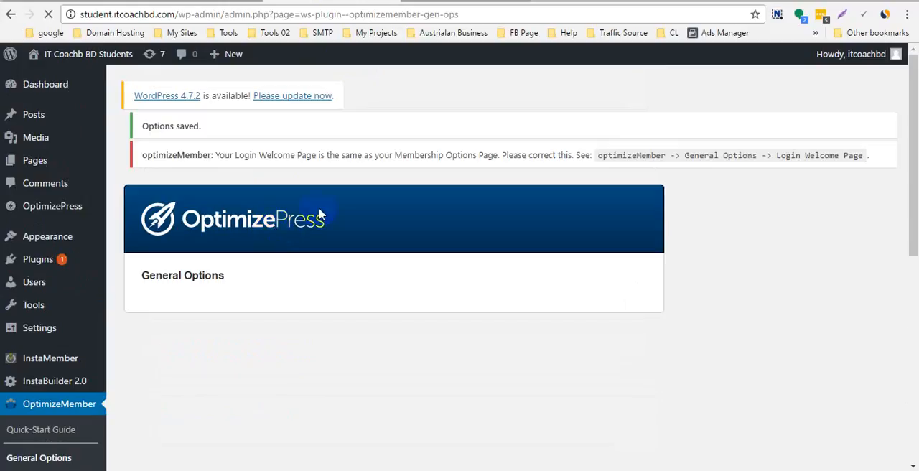
# - Expand the Membership Options / Redirect Page section and read the notice about the Login Welcome Page
pyautogui.scroll(-4, 312, 267)
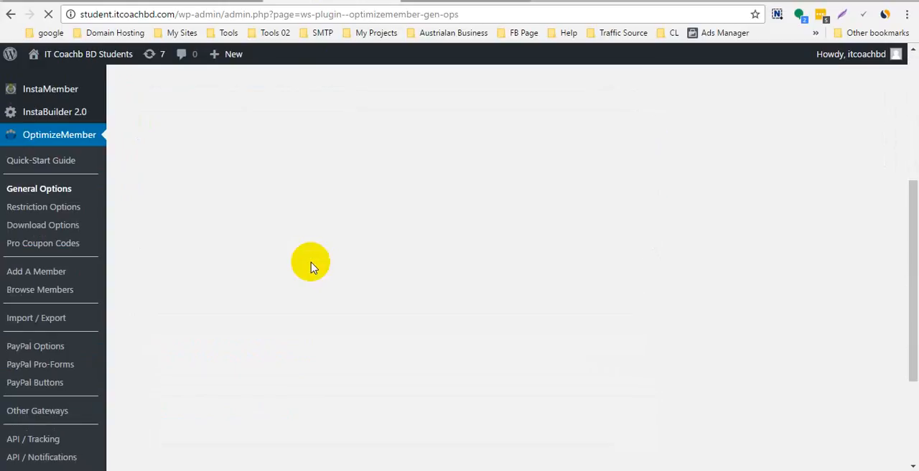
pyautogui.scroll(3, 312, 267)
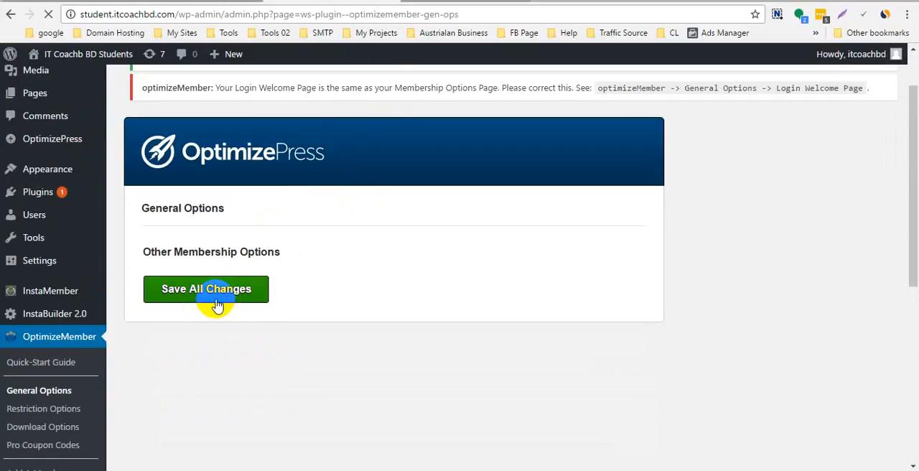
pyautogui.scroll(-1, 303, 244)
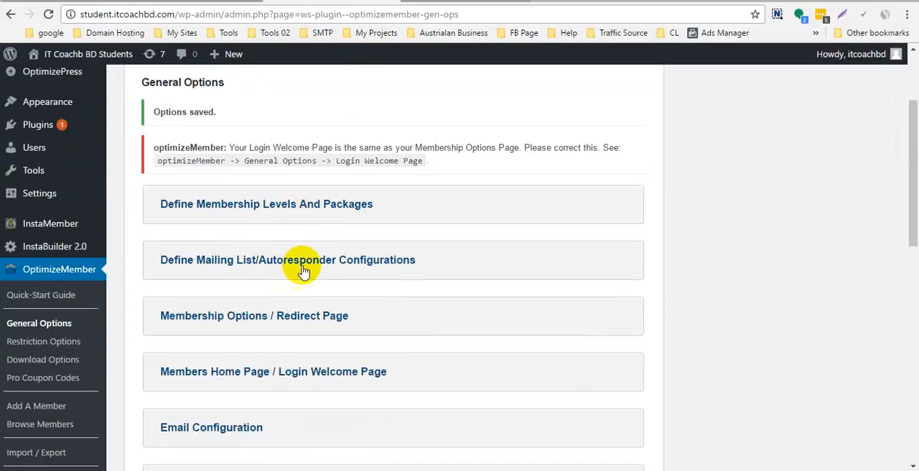
pyautogui.click(284, 320)
pyautogui.scroll(-4, 273, 287)
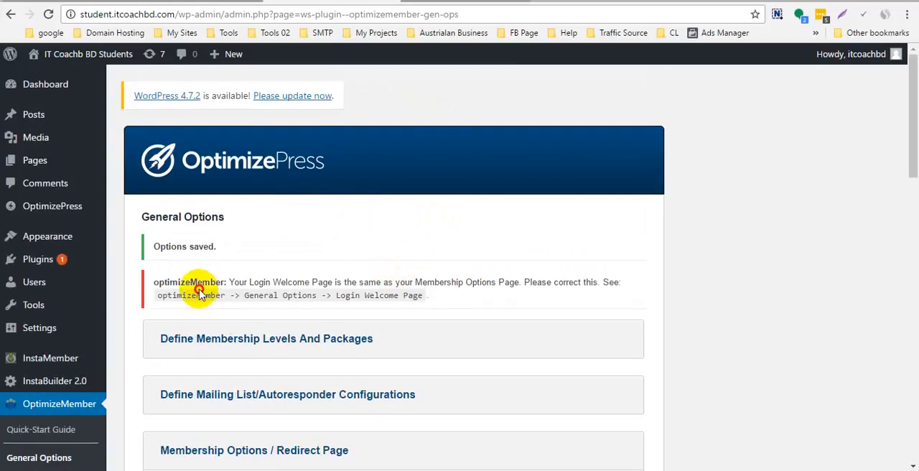
pyautogui.moveTo(158, 294); pyautogui.dragTo(411, 297)
pyautogui.click(410, 297)
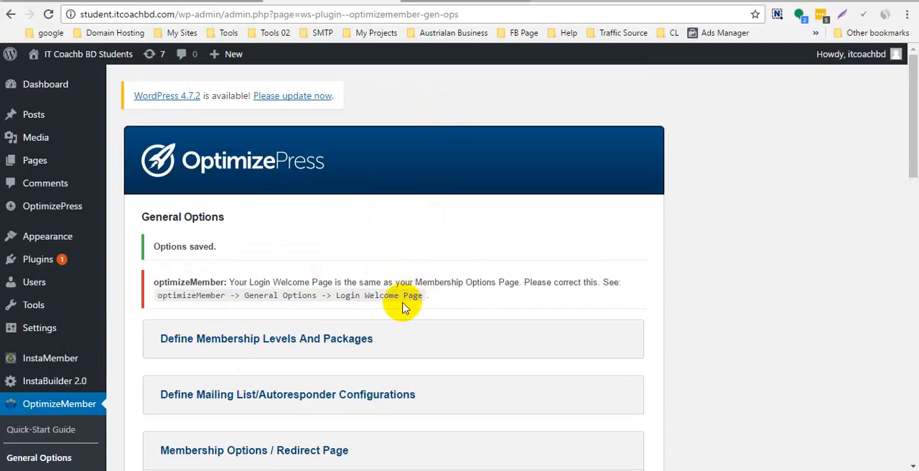
# - Read the redirect page description and set the Membership Options / Redirect Page to "Assignment-Log-in page"
pyautogui.scroll(-7, 402, 302)
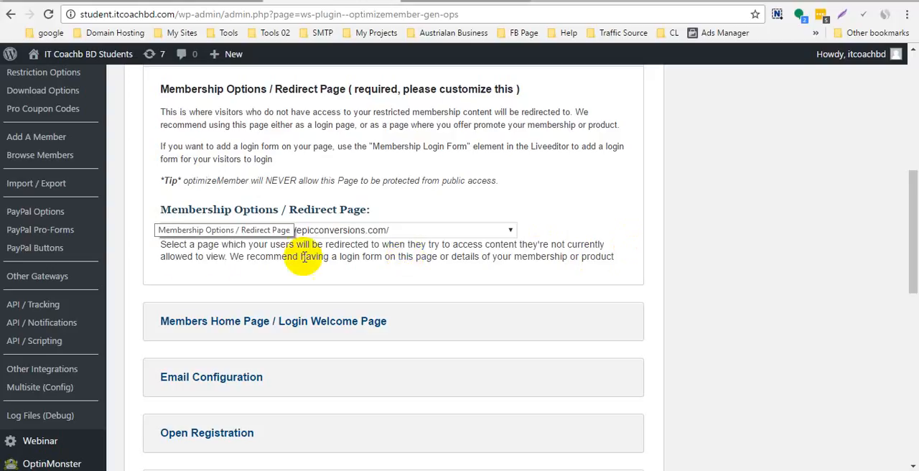
pyautogui.click(229, 256)
pyautogui.moveTo(228, 256); pyautogui.dragTo(160, 249)
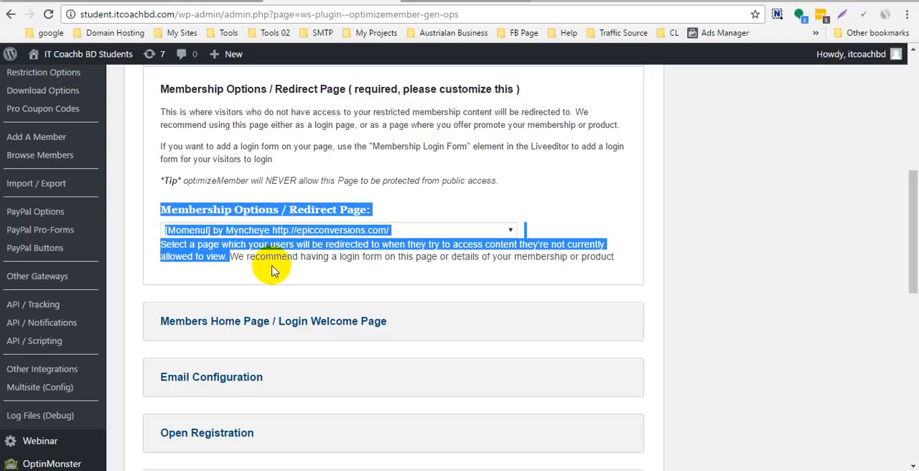
pyautogui.click(294, 229)
pyautogui.click(715, 256)
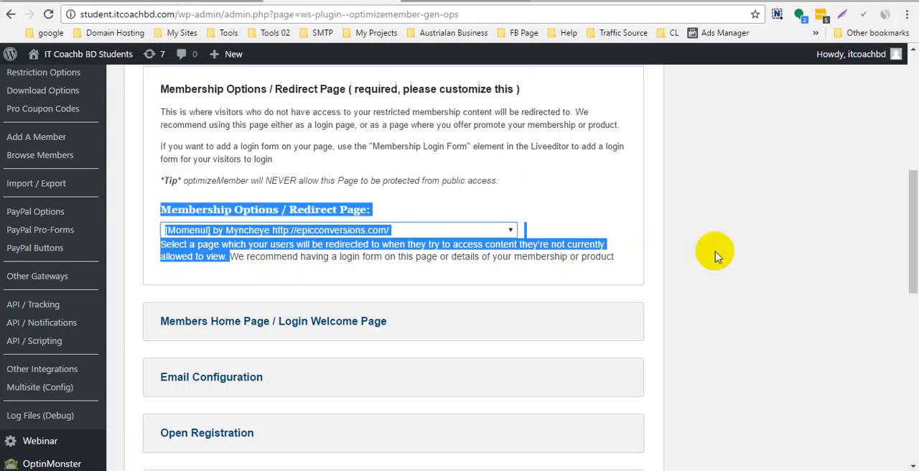
pyautogui.click(273, 230)
pyautogui.scroll(2, 280, 184)
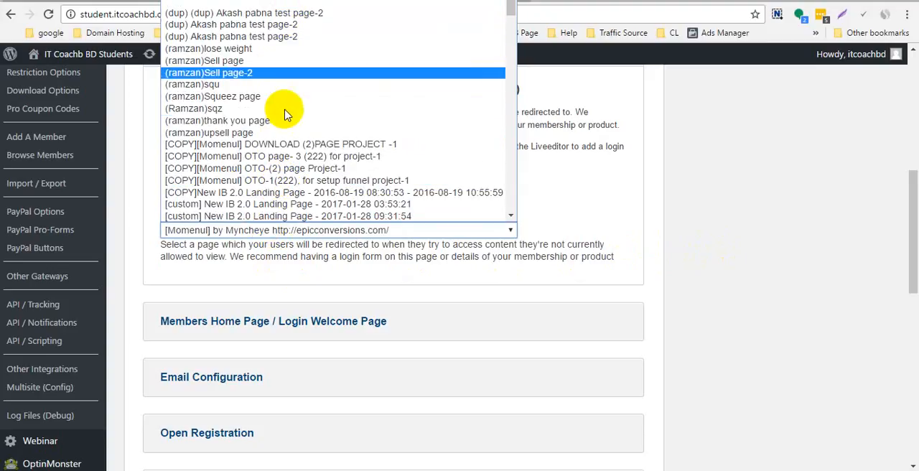
pyautogui.scroll(-4, 304, 108)
pyautogui.scroll(-15, 300, 132)
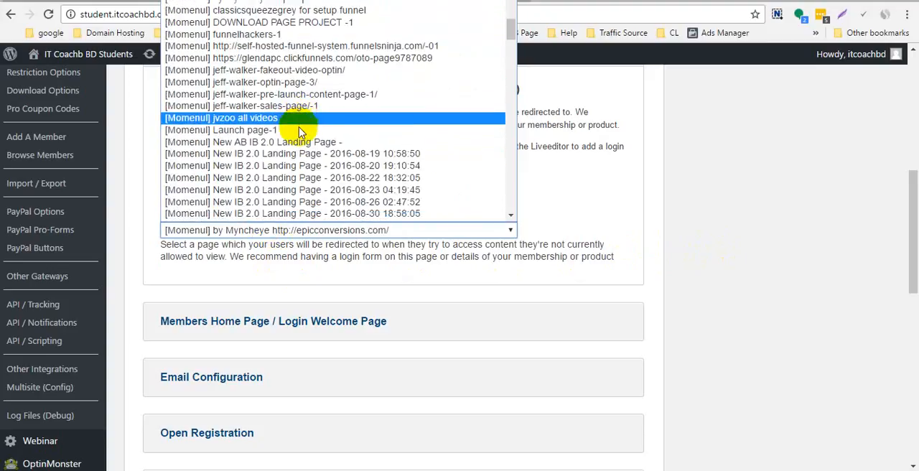
pyautogui.scroll(-7, 300, 132)
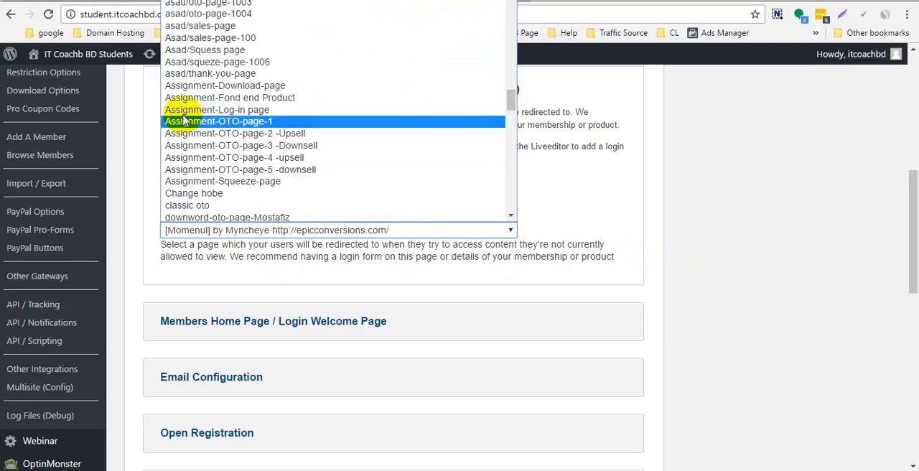
pyautogui.click(255, 113)
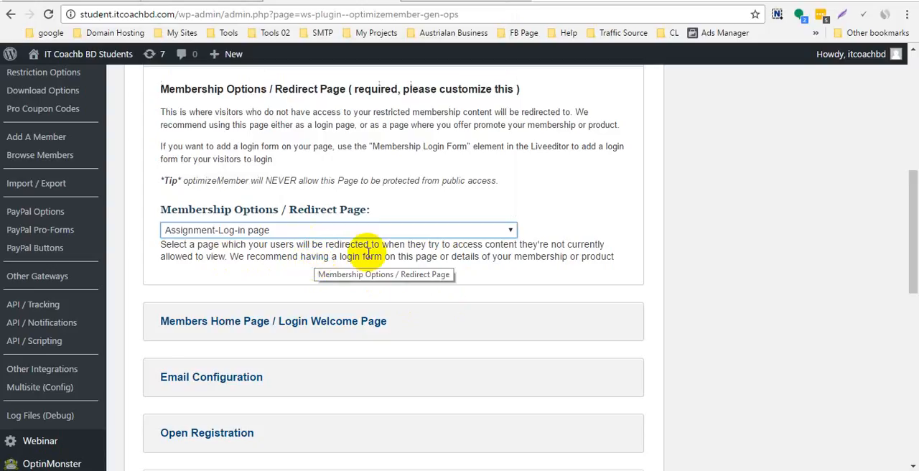
# - Expand the Members Home Page / Login Welcome Page section and set the welcome page to the student page ending in "ThankYou-page-1"
pyautogui.scroll(-2, 371, 297)
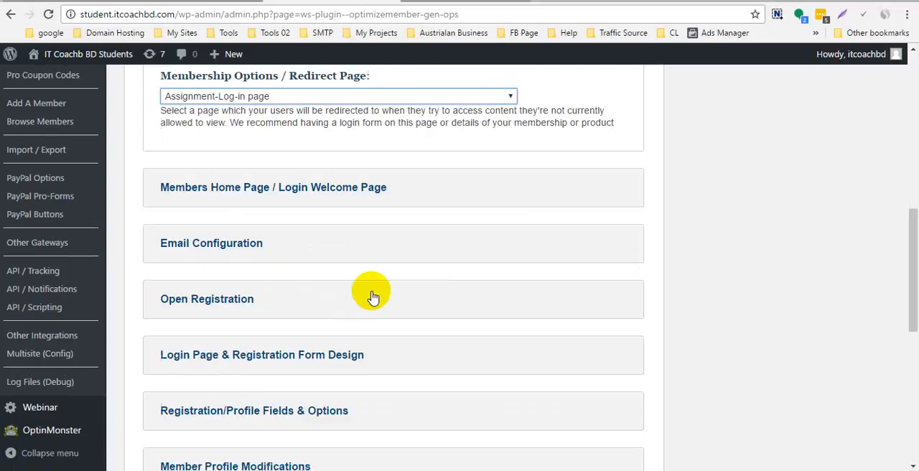
pyautogui.click(287, 186)
pyautogui.scroll(-1, 370, 307)
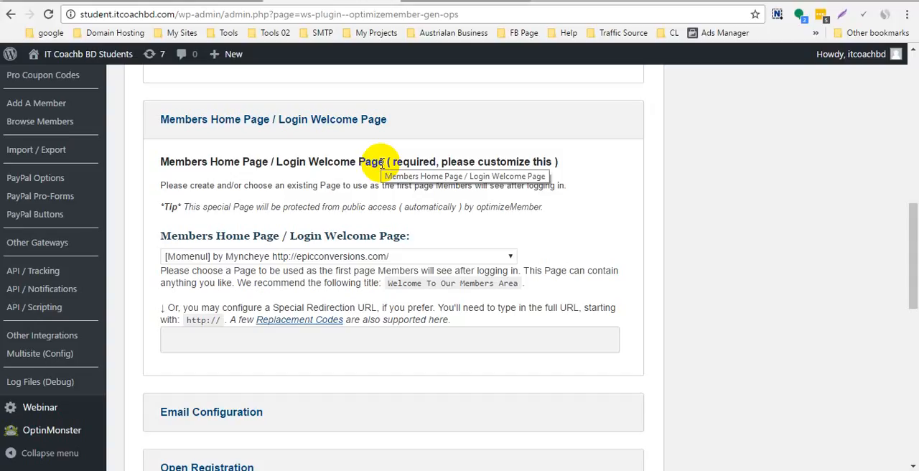
pyautogui.click(336, 257)
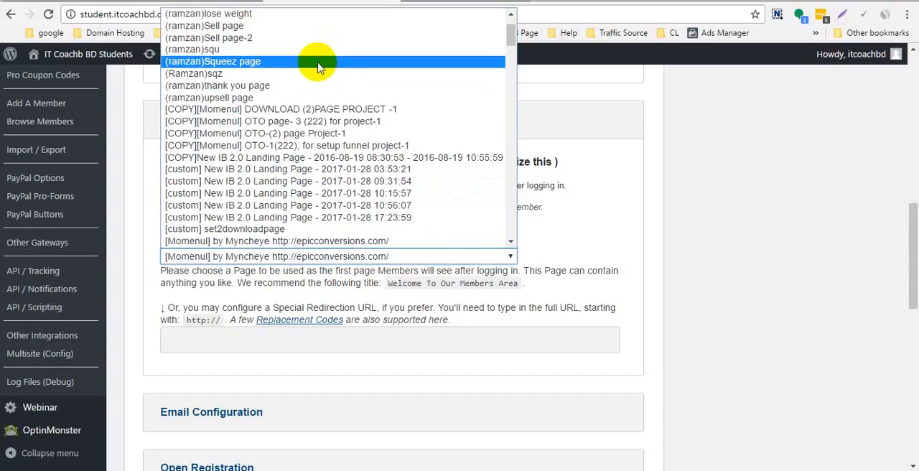
pyautogui.scroll(-3, 332, 72)
pyautogui.scroll(-5, 333, 75)
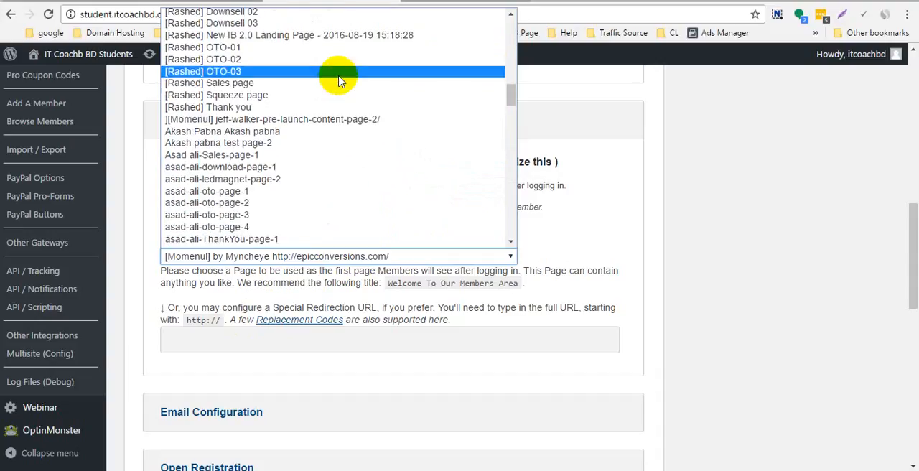
pyautogui.scroll(-4, 332, 84)
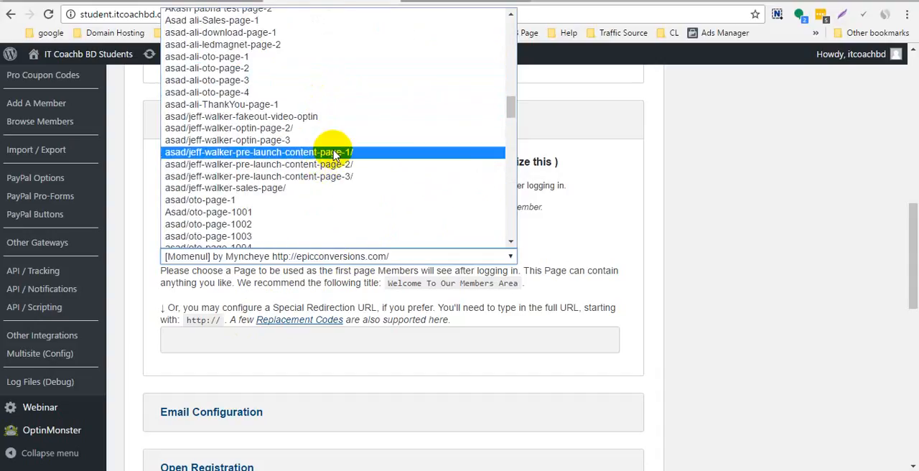
pyautogui.click(328, 104)
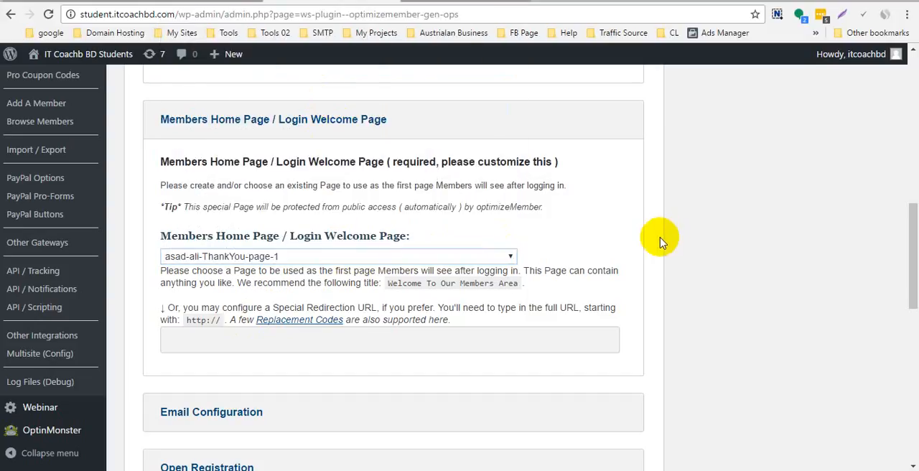
# - Expand the Email Configuration section and check the Email From Name and Email From Address
pyautogui.scroll(-3, 460, 244)
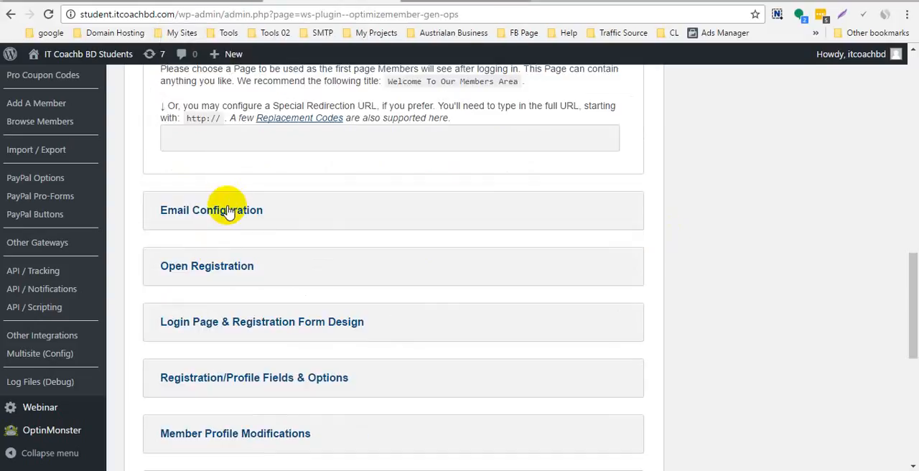
pyautogui.click(228, 211)
pyautogui.scroll(-2, 236, 211)
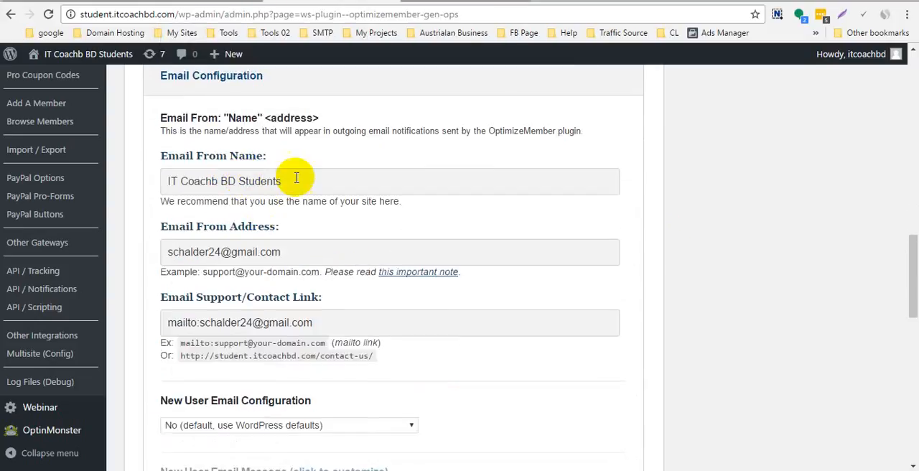
pyautogui.moveTo(328, 178); pyautogui.dragTo(120, 177)
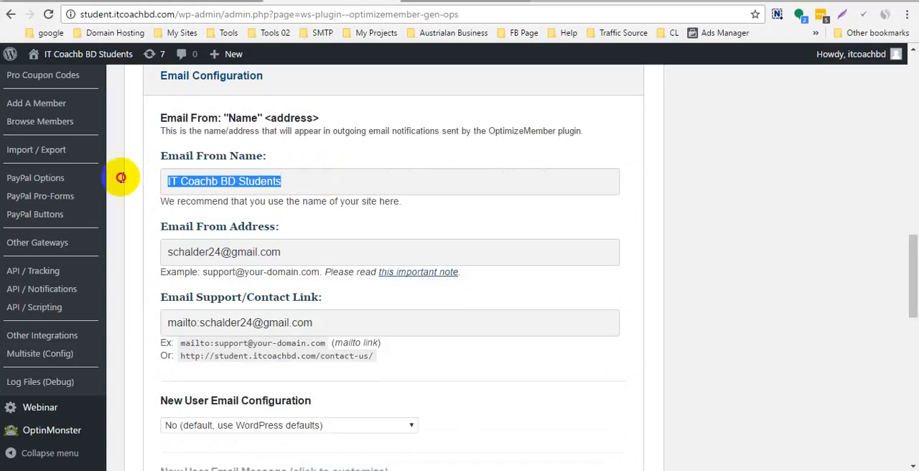
pyautogui.moveTo(325, 246); pyautogui.dragTo(168, 256)
pyautogui.scroll(-2, 226, 262)
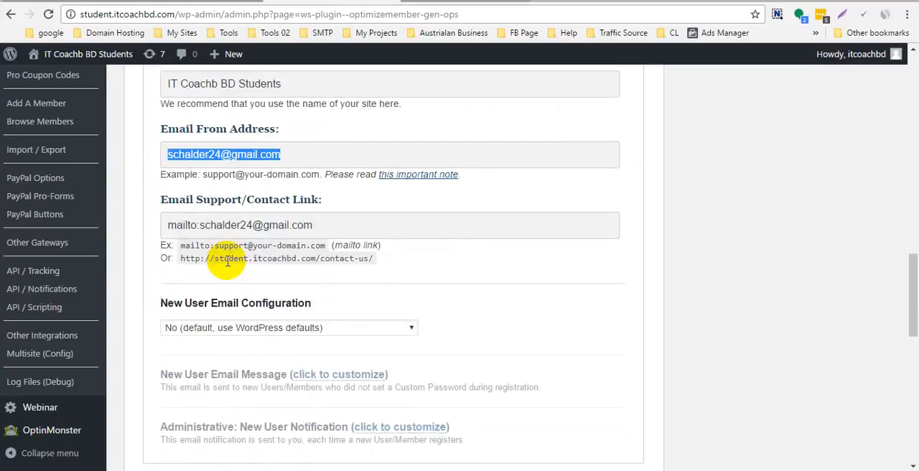
# - Check the Email Support/Contact Link and look over the rest of the Email Configuration section
pyautogui.scroll(-1, 230, 258)
pyautogui.click(326, 190)
pyautogui.moveTo(394, 189); pyautogui.dragTo(189, 188)
pyautogui.scroll(-2, 404, 227)
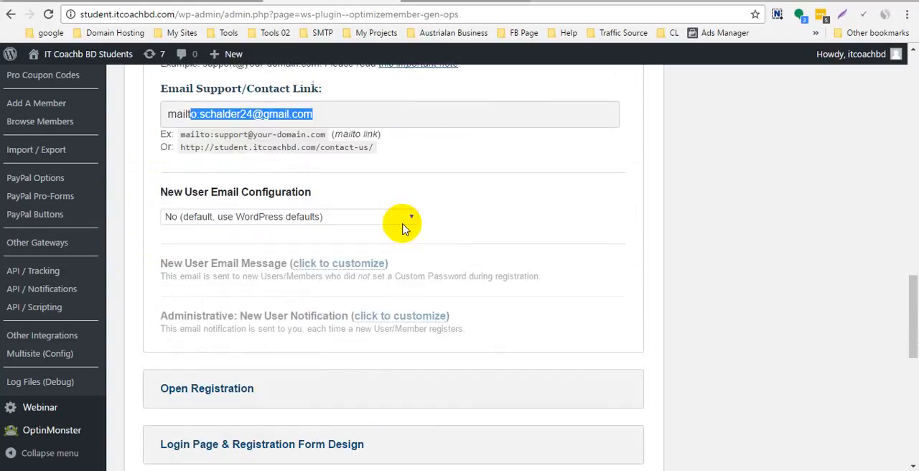
pyautogui.scroll(-3, 406, 201)
pyautogui.scroll(1, 323, 107)
pyautogui.scroll(4, 223, 136)
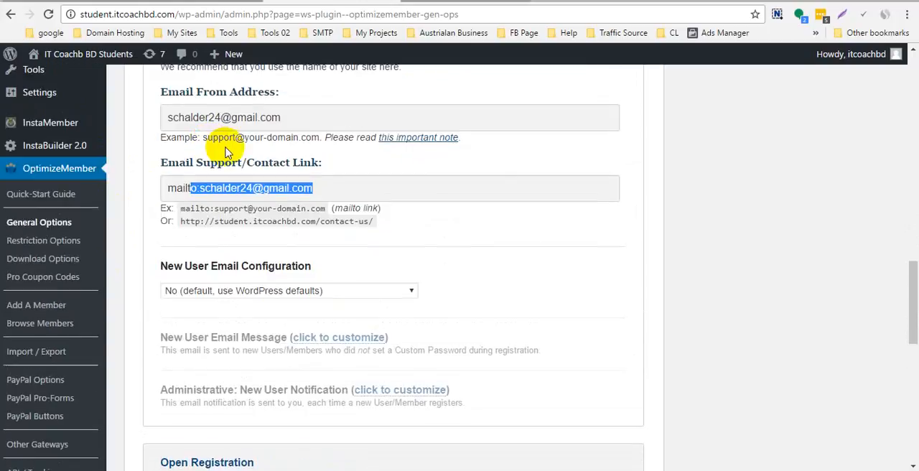
pyautogui.scroll(-5, 252, 216)
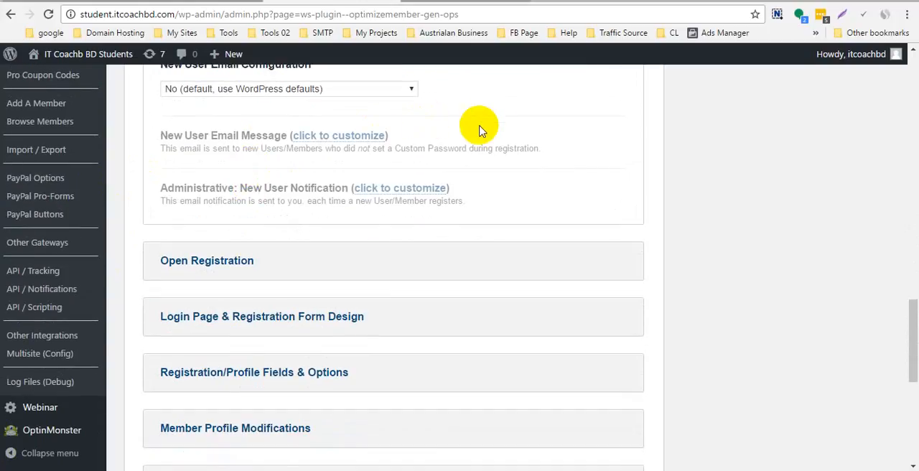
# - Examine the available choices for New User Email Configuration, leaving the WordPress defaults selected
pyautogui.scroll(2, 477, 132)
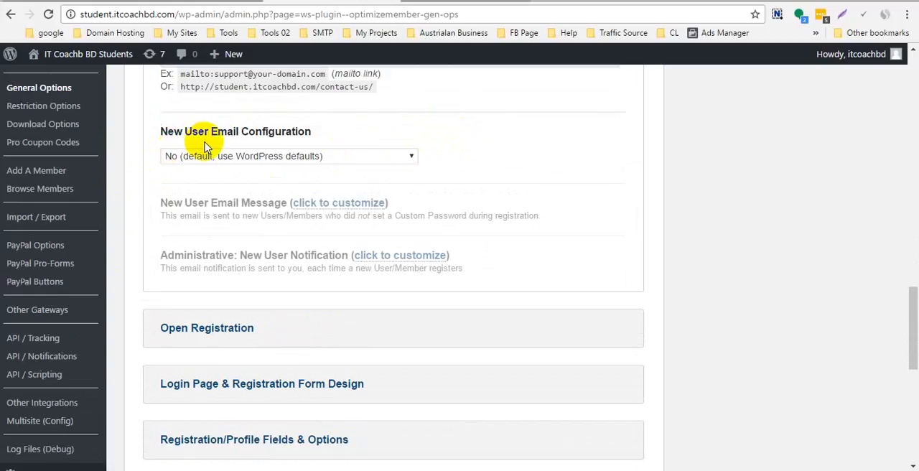
pyautogui.click(262, 157)
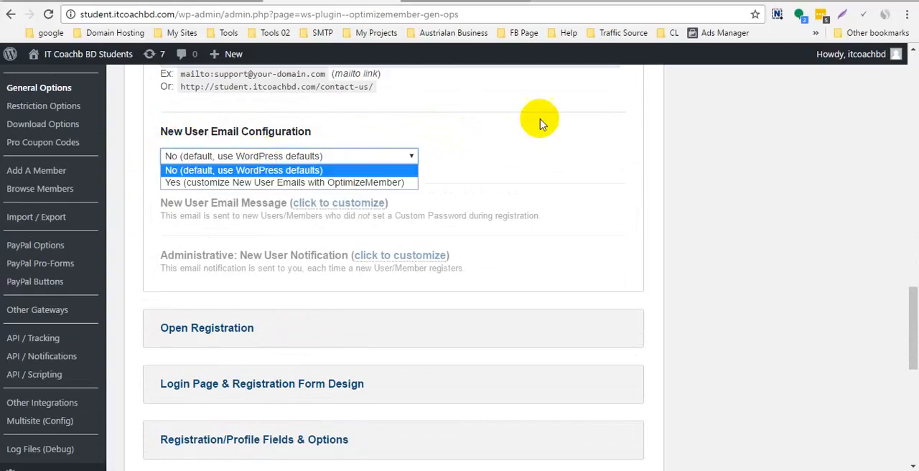
pyautogui.click(515, 147)
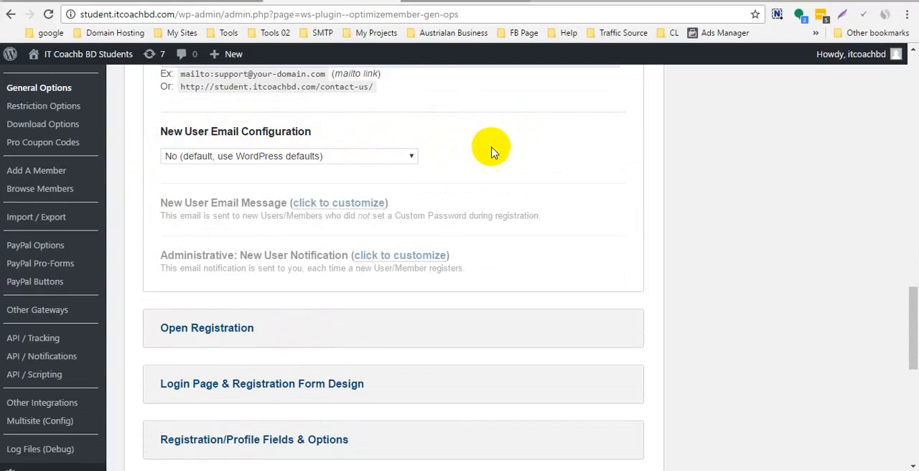
pyautogui.click(365, 158)
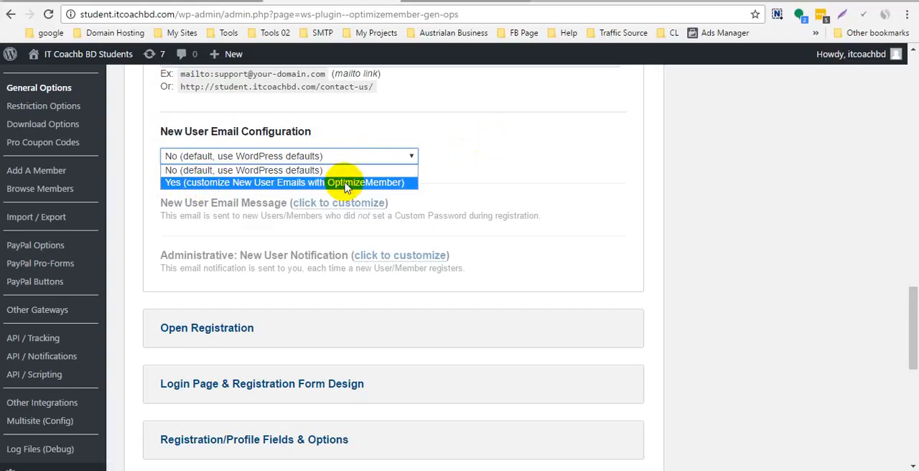
pyautogui.click(498, 160)
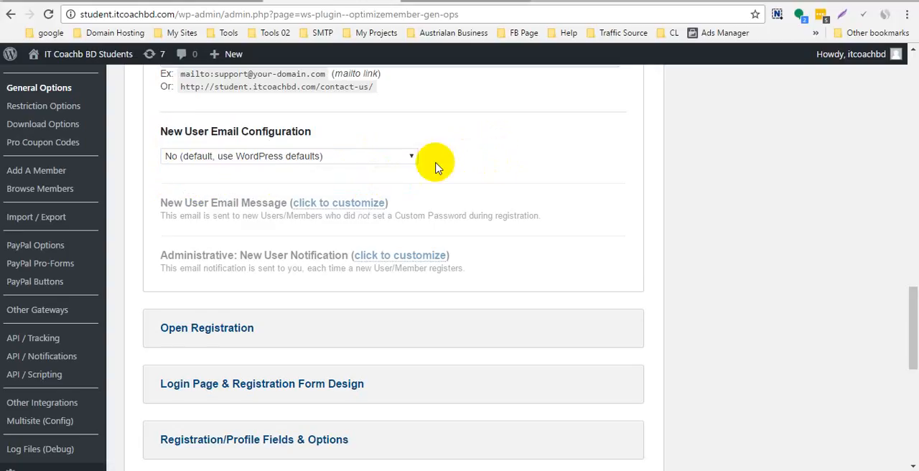
# - Expand the Open Registration section and choose "No ( do NOT allow Open Registration )" for Allow Open Registration
pyautogui.scroll(-2, 413, 158)
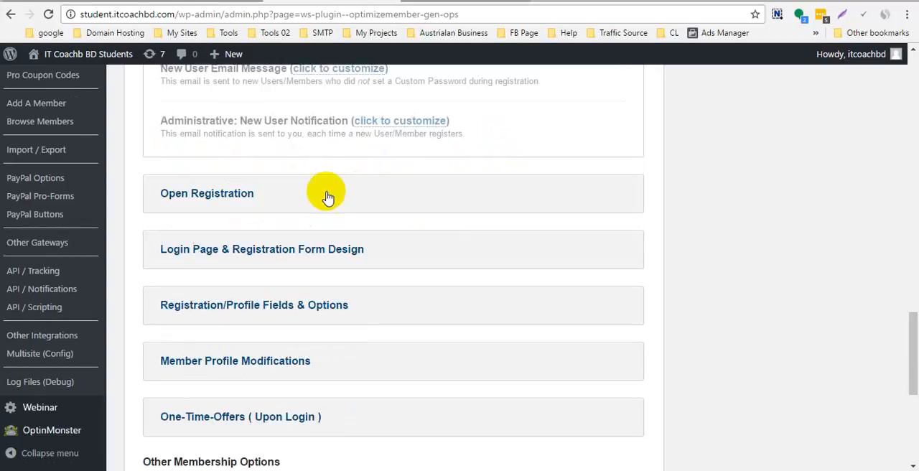
pyautogui.click(217, 204)
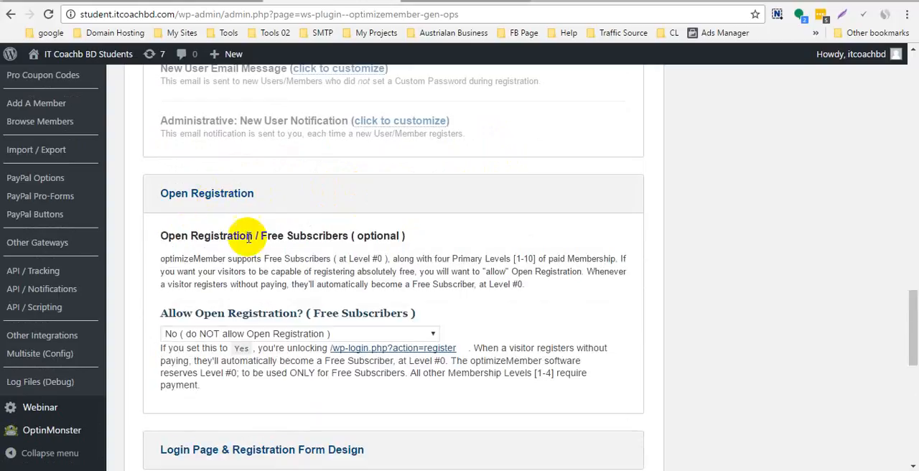
pyautogui.scroll(-2, 242, 240)
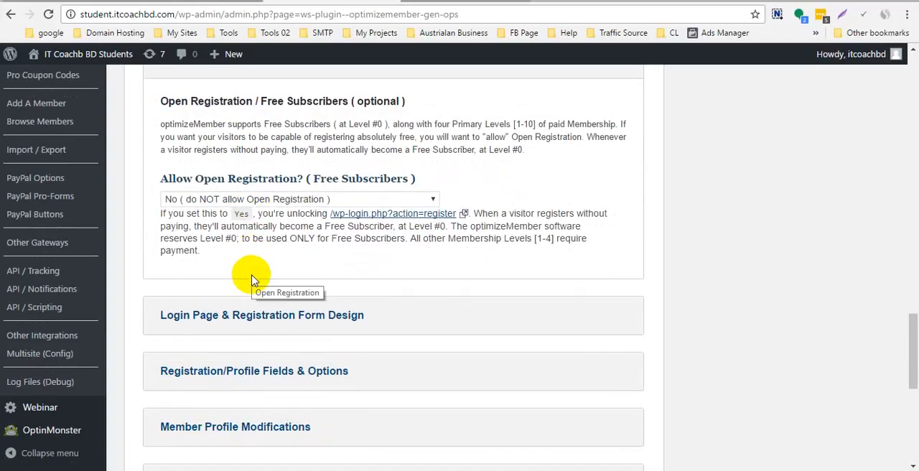
pyautogui.click(211, 201)
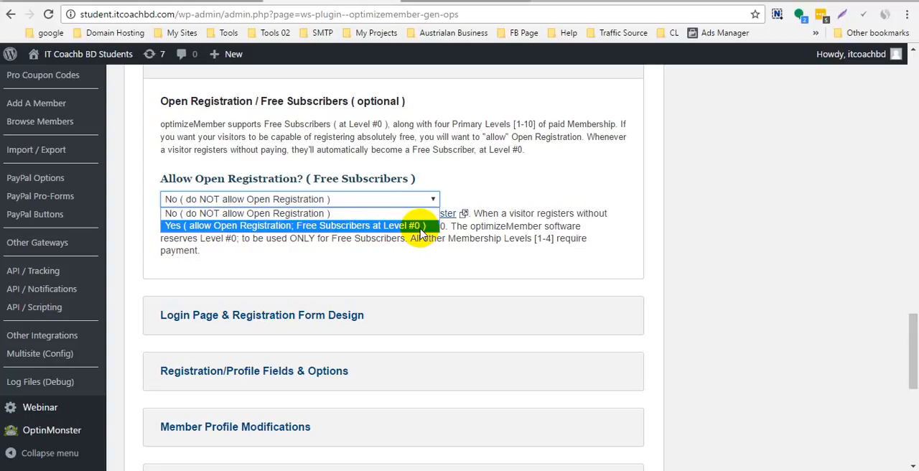
pyautogui.click(355, 214)
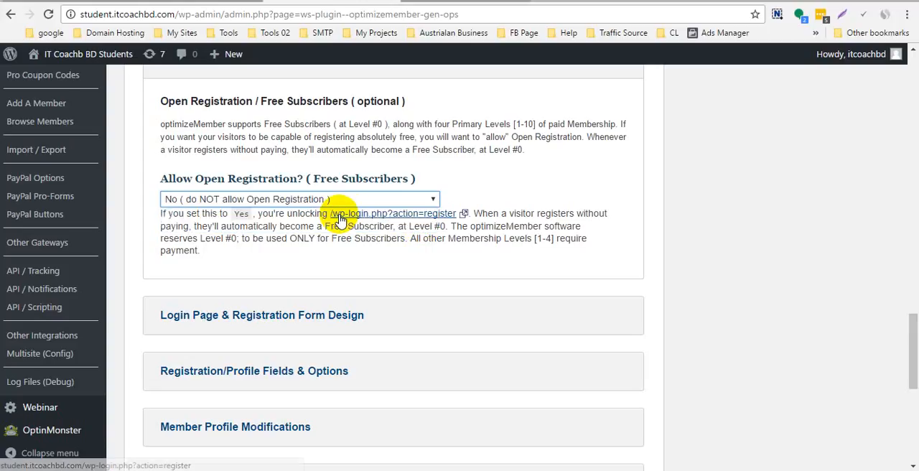
# - Expand the Login Page & Registration Form Design section and review the overall font size, font family and form field font size
pyautogui.scroll(-1, 342, 262)
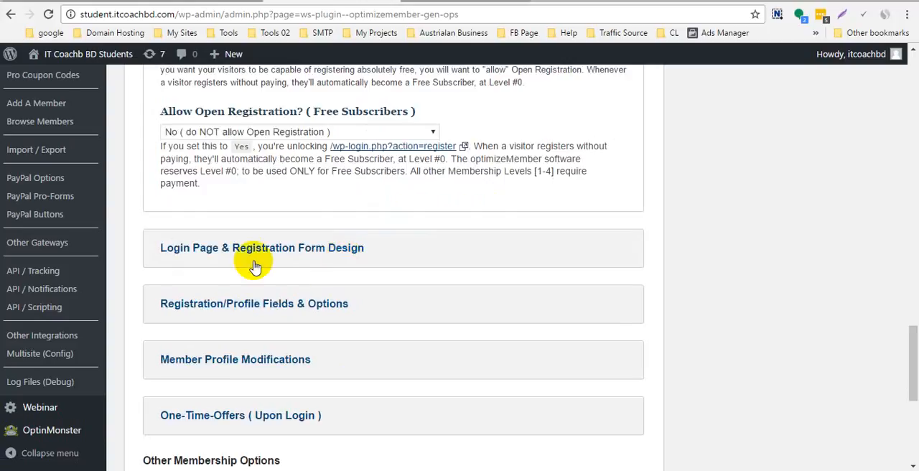
pyautogui.click(293, 249)
pyautogui.scroll(-3, 337, 223)
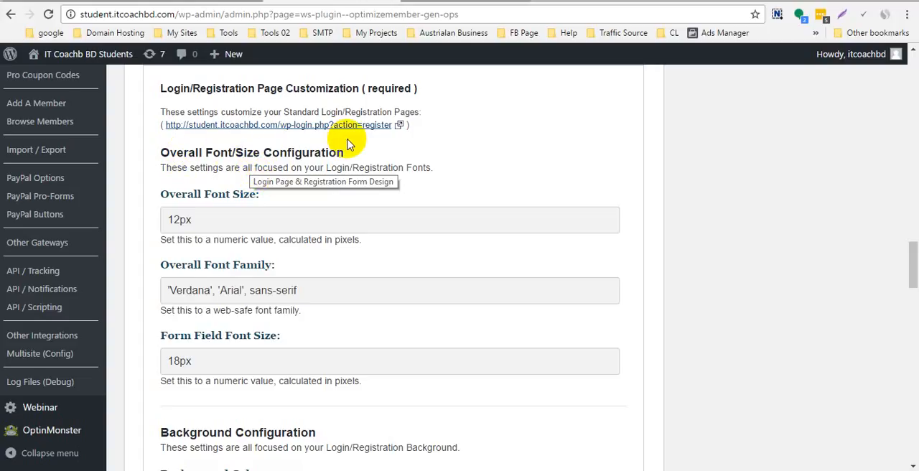
pyautogui.scroll(-1, 206, 229)
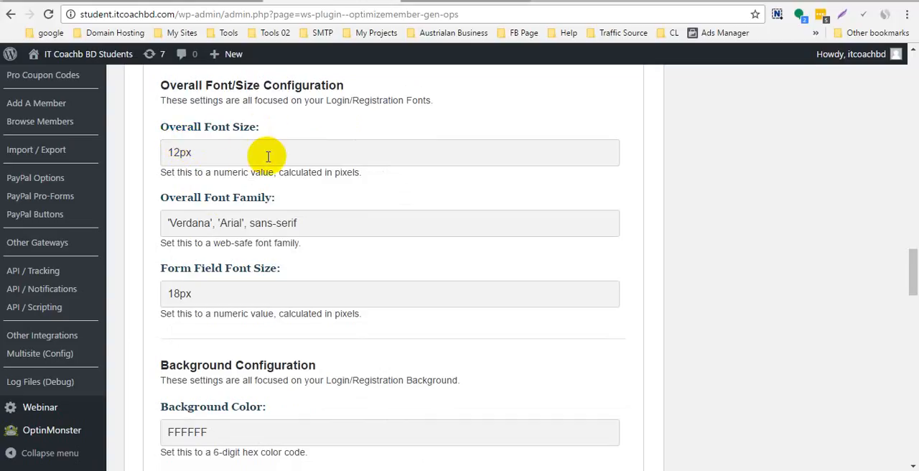
pyautogui.moveTo(177, 223); pyautogui.dragTo(325, 230)
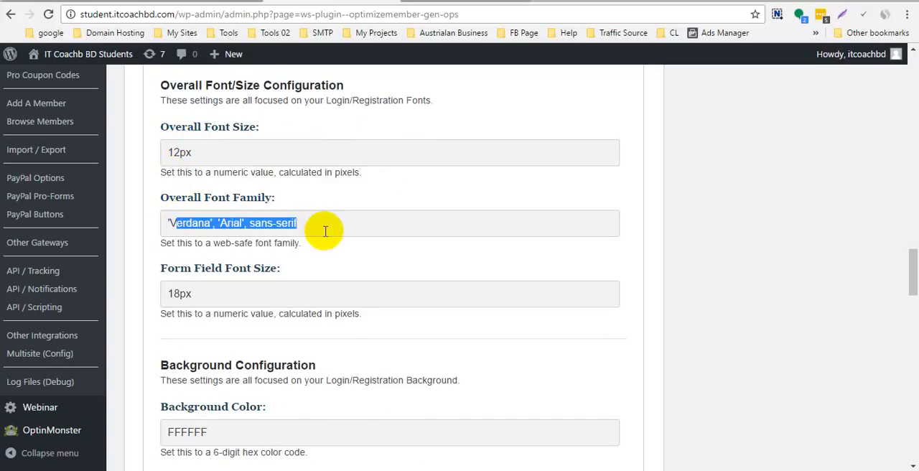
pyautogui.click(234, 293)
pyautogui.doubleClick(188, 293)
pyautogui.scroll(-1, 215, 287)
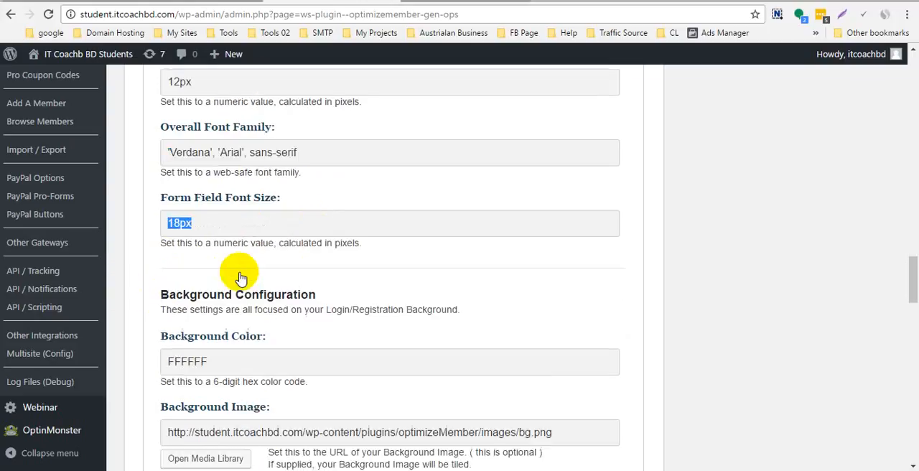
# - Set the login page's Background Color to 000000 in the Background Configuration
pyautogui.scroll(-1, 237, 273)
pyautogui.click(312, 260)
pyautogui.scroll(-1, 272, 248)
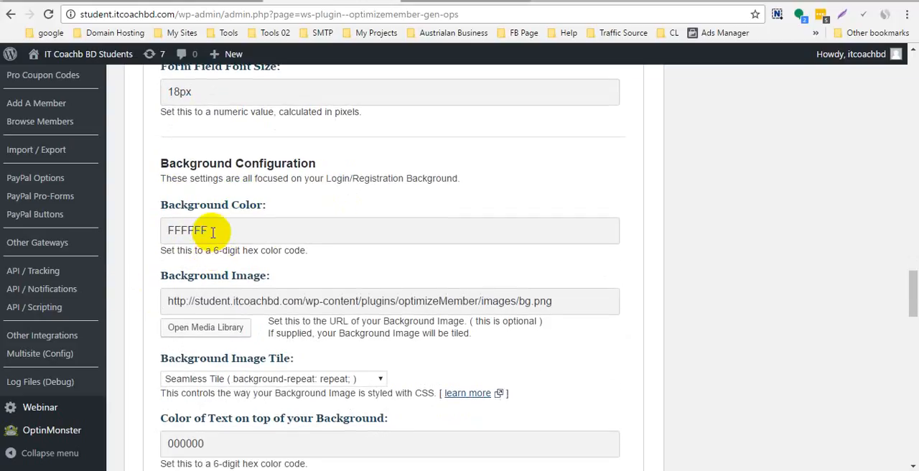
pyautogui.moveTo(213, 232); pyautogui.dragTo(158, 235)
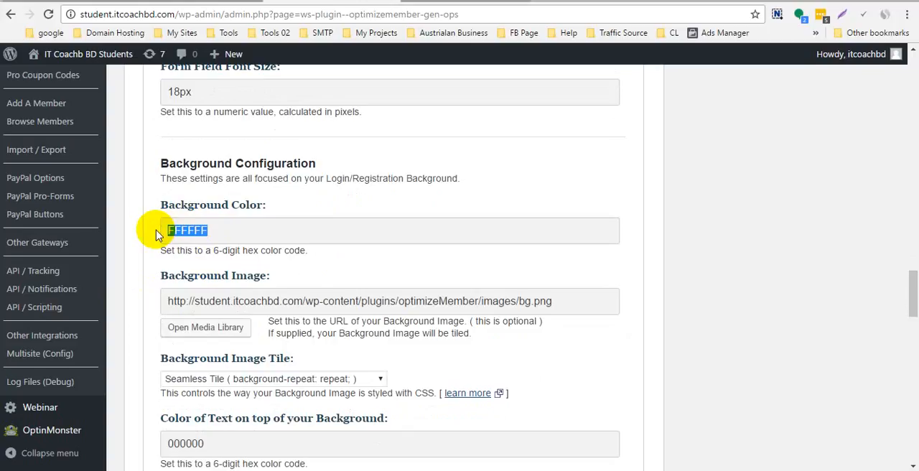
pyautogui.write('000000')
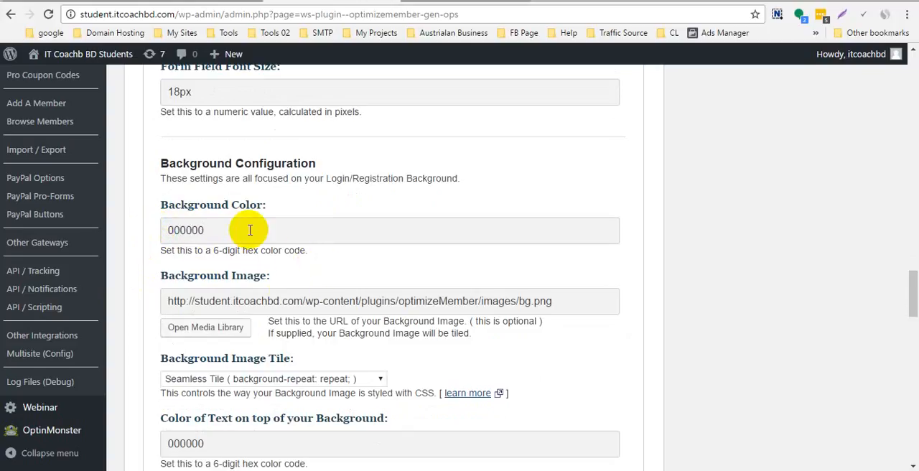
# - Replace the login page's Background Color with eeeeee
pyautogui.moveTo(249, 230); pyautogui.dragTo(111, 221)
pyautogui.write('eeeee')
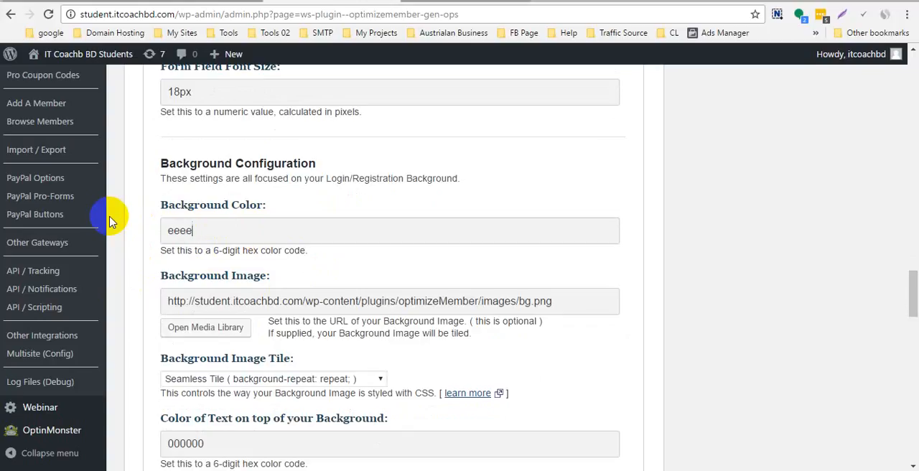
pyautogui.press('Left')
pyautogui.press('Left')
pyautogui.press('Left')
pyautogui.write('e')
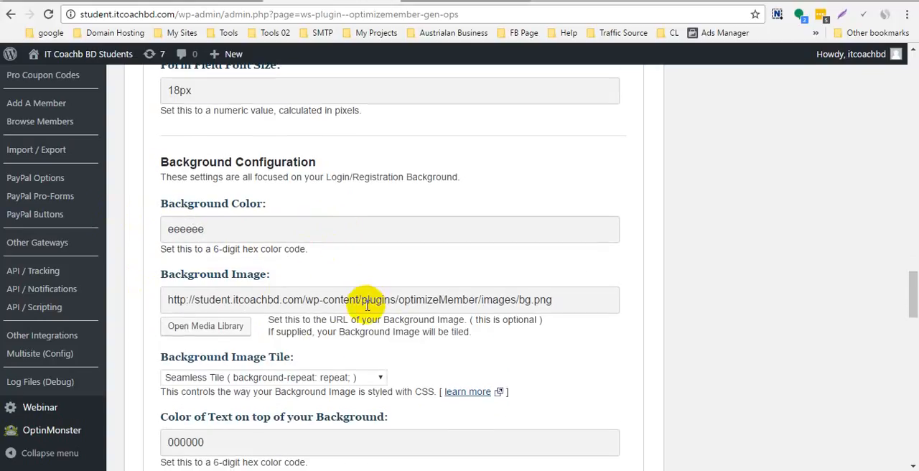
# - Review the login page's remaining background settings, the logo image configuration and the optional footer design
pyautogui.scroll(-1, 310, 301)
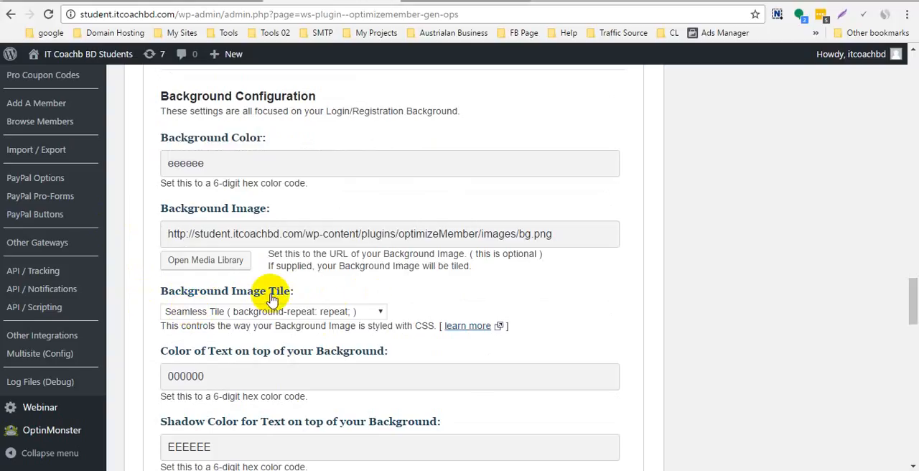
pyautogui.scroll(-3, 258, 337)
pyautogui.scroll(-5, 237, 294)
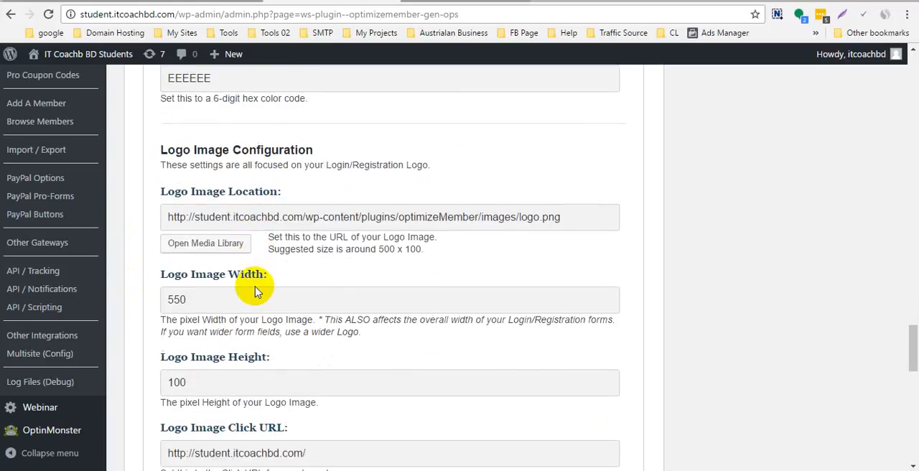
pyautogui.scroll(-3, 255, 287)
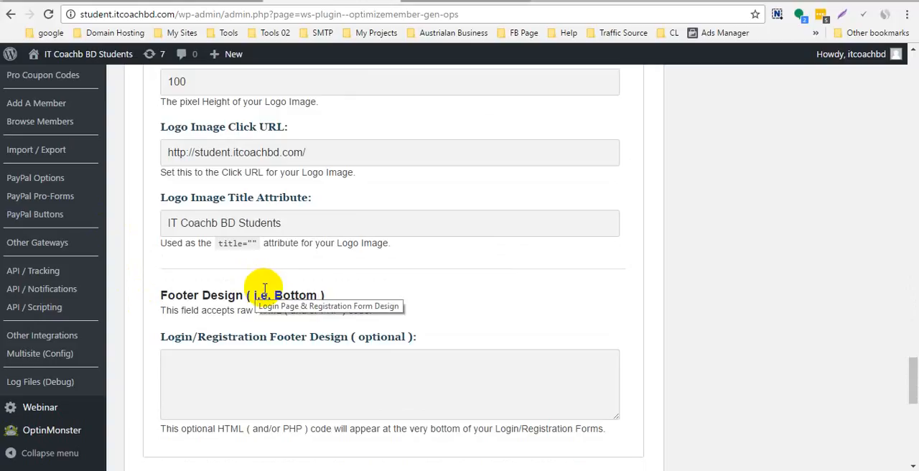
pyautogui.scroll(-6, 375, 300)
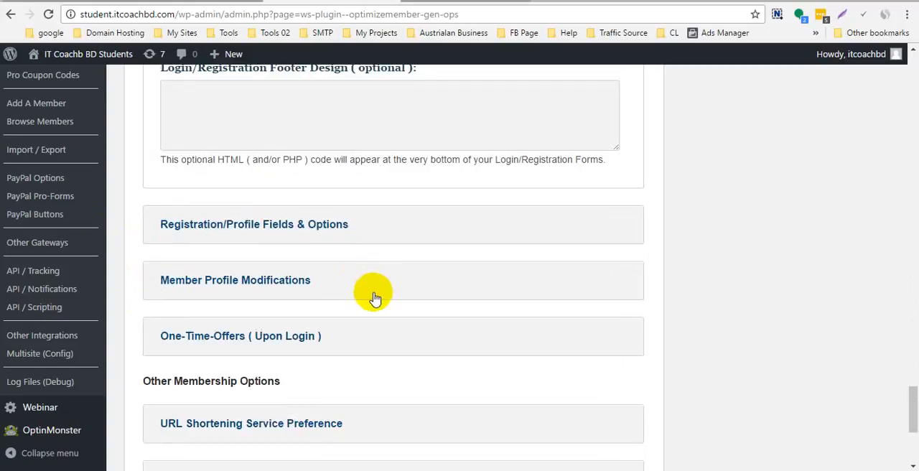
pyautogui.scroll(1, 351, 271)
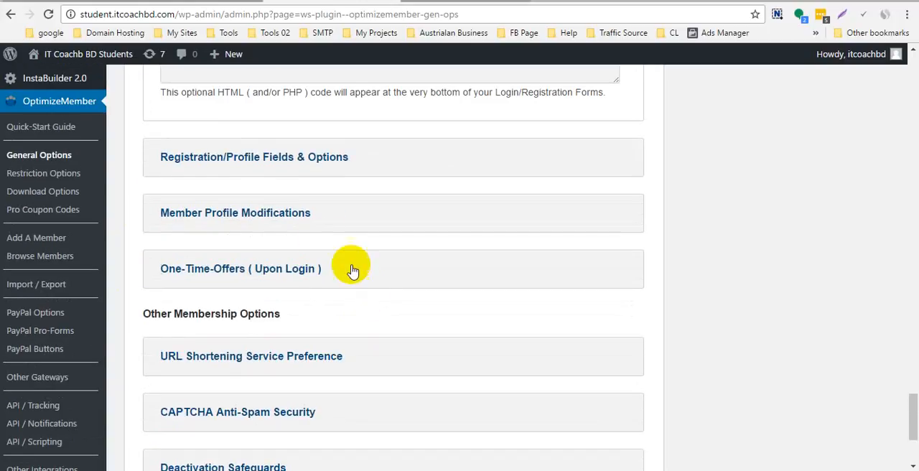
# - Expand the Registration/Profile Fields & Options section and look over its custom fields and registration settings
pyautogui.click(253, 165)
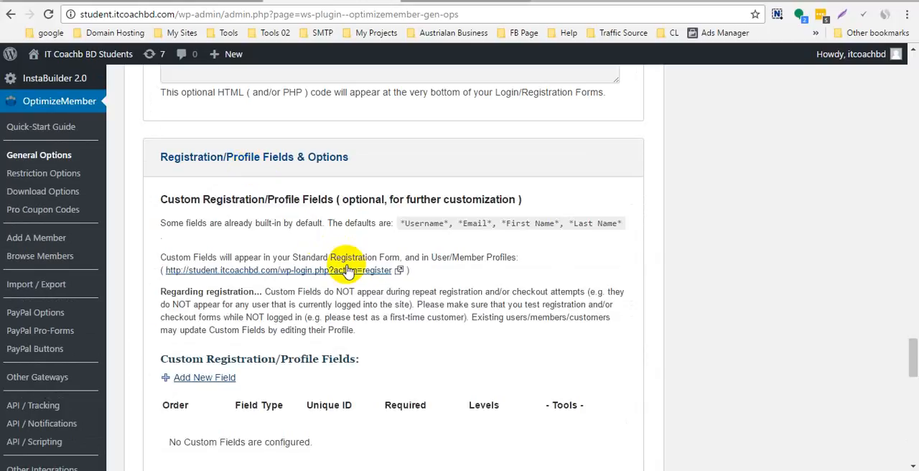
pyautogui.scroll(-2, 309, 236)
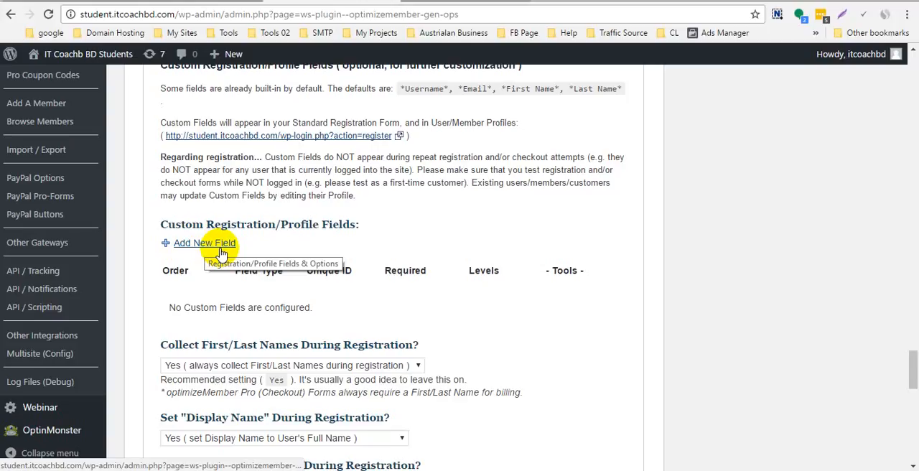
pyautogui.scroll(-2, 222, 253)
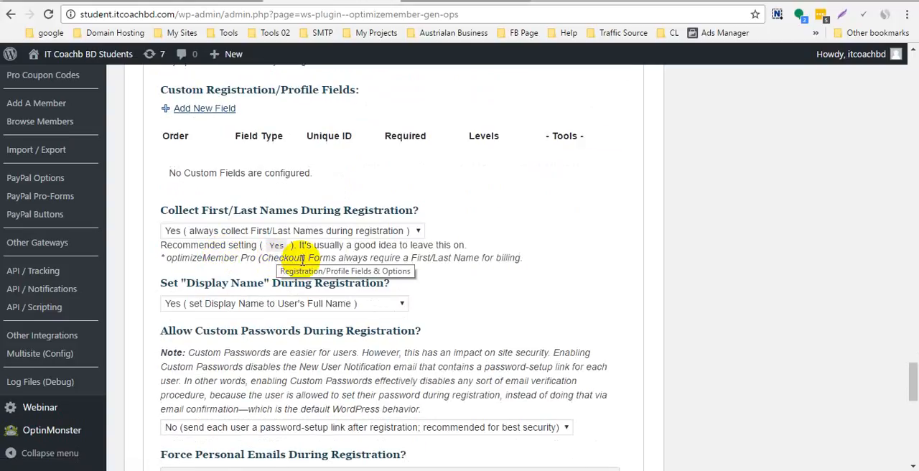
pyautogui.scroll(3, 277, 259)
pyautogui.scroll(2, 330, 249)
pyautogui.scroll(-1, 387, 224)
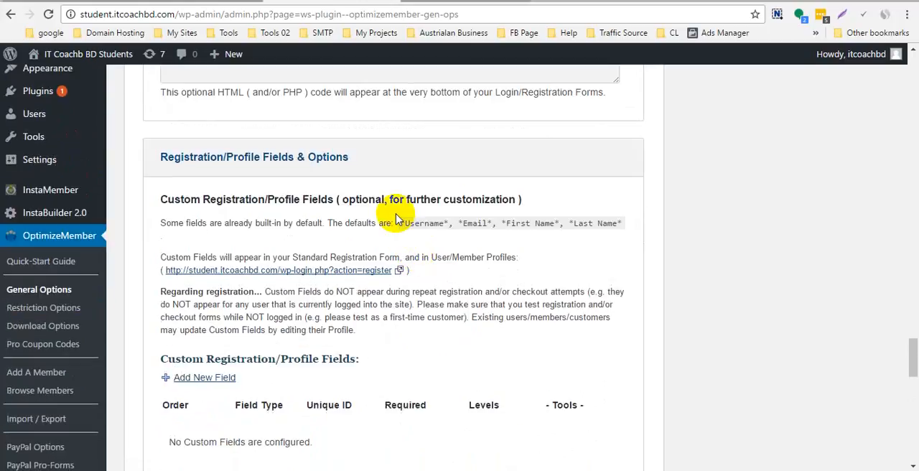
# - Examine the built-in default registration fields listed under Custom Registration/Profile Fields
pyautogui.moveTo(400, 228); pyautogui.dragTo(622, 237)
pyautogui.click(620, 225)
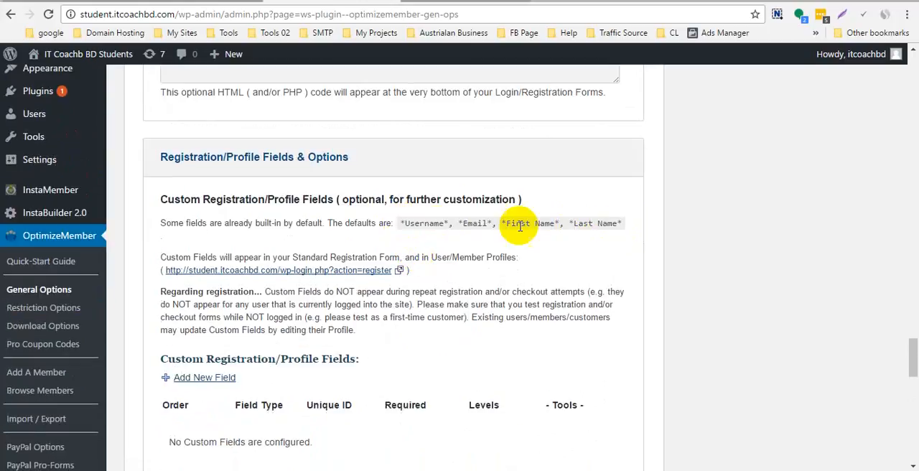
pyautogui.moveTo(401, 225); pyautogui.dragTo(635, 229)
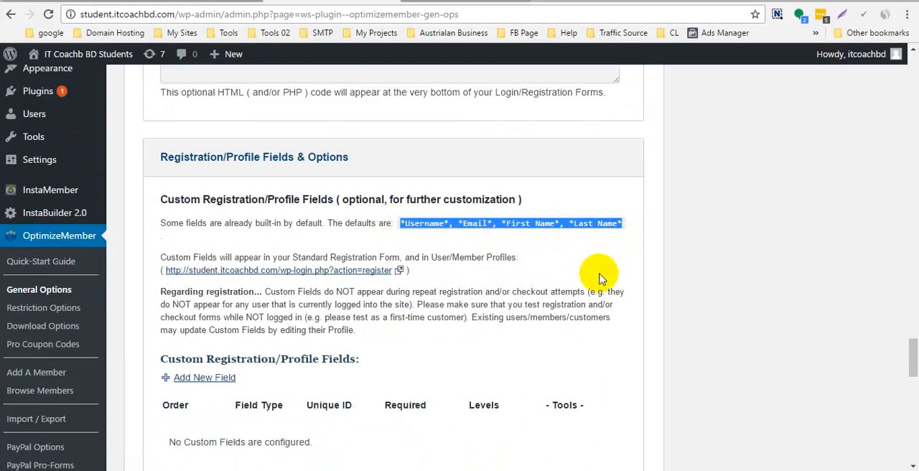
pyautogui.click(566, 221)
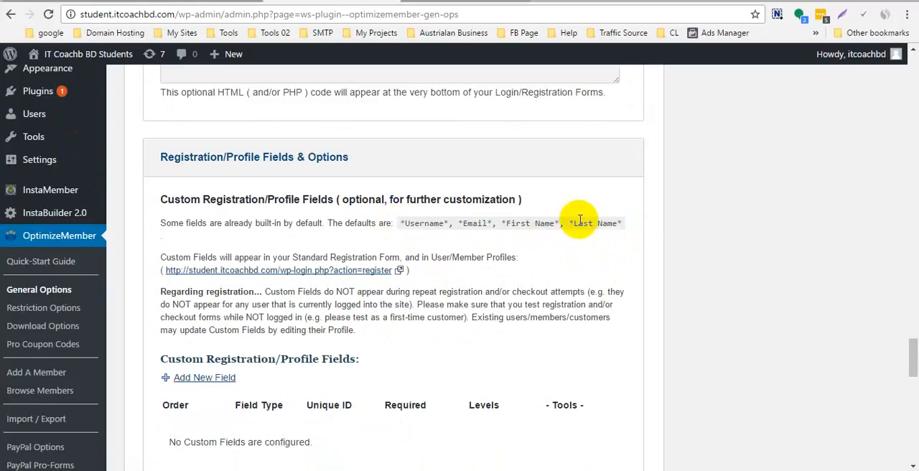
pyautogui.click(570, 221)
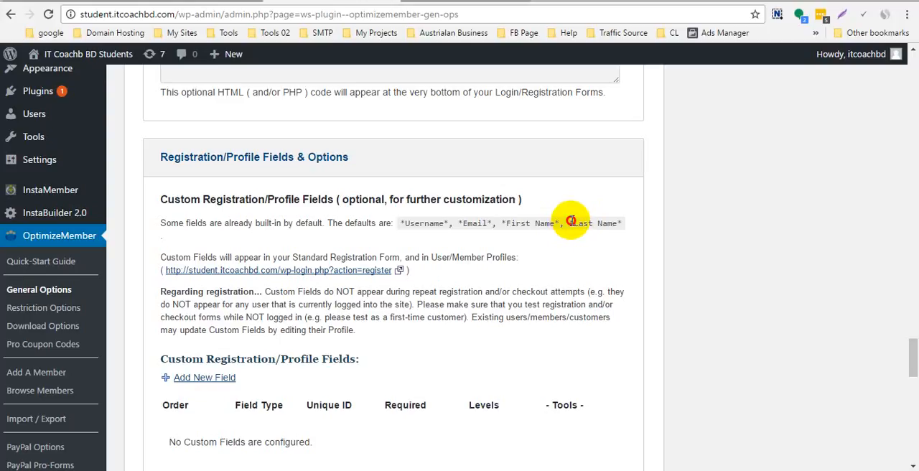
pyautogui.moveTo(570, 221); pyautogui.dragTo(623, 222)
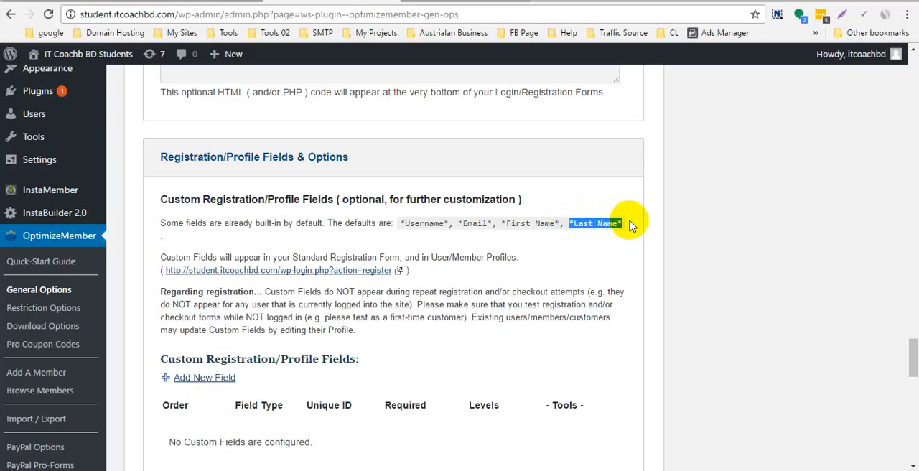
pyautogui.click(555, 237)
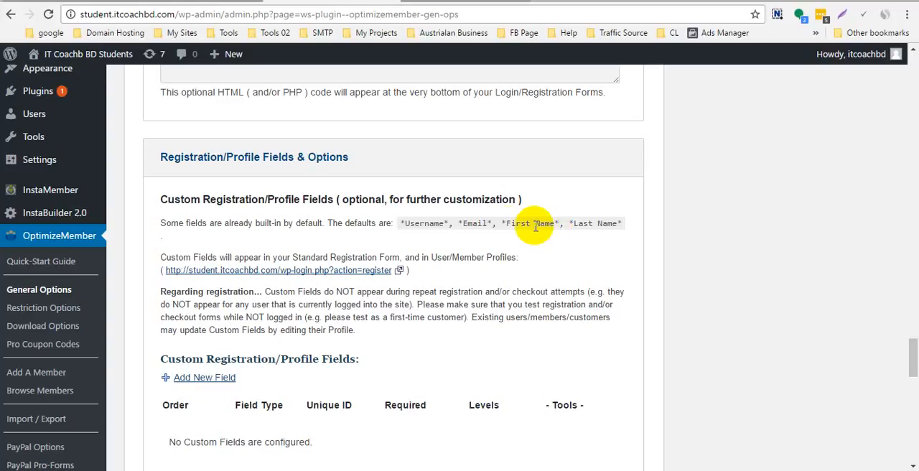
pyautogui.moveTo(400, 223); pyautogui.dragTo(636, 220)
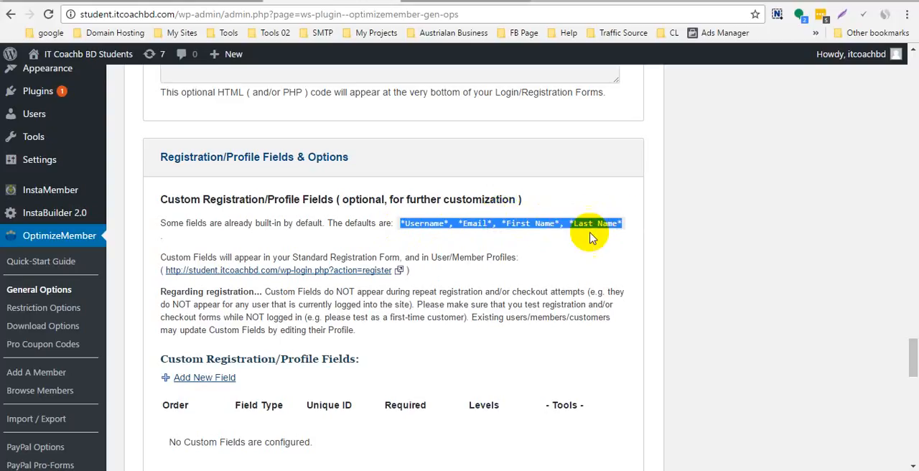
pyautogui.click(528, 231)
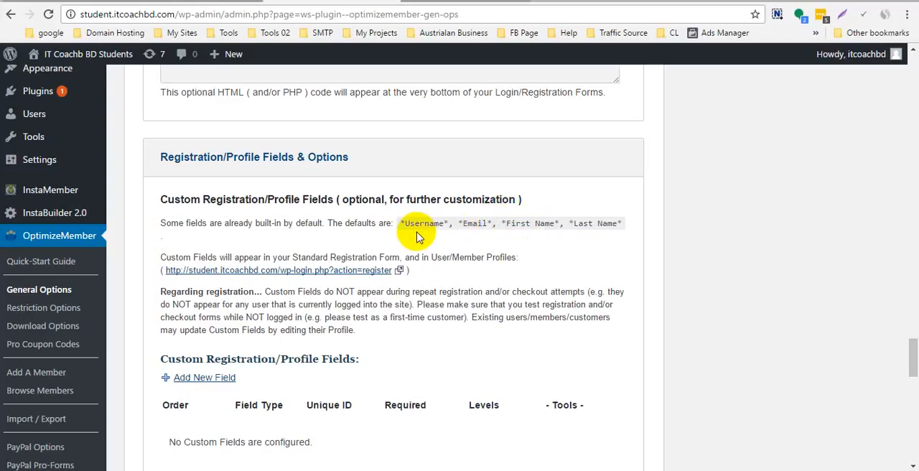
pyautogui.moveTo(400, 223); pyautogui.dragTo(630, 222)
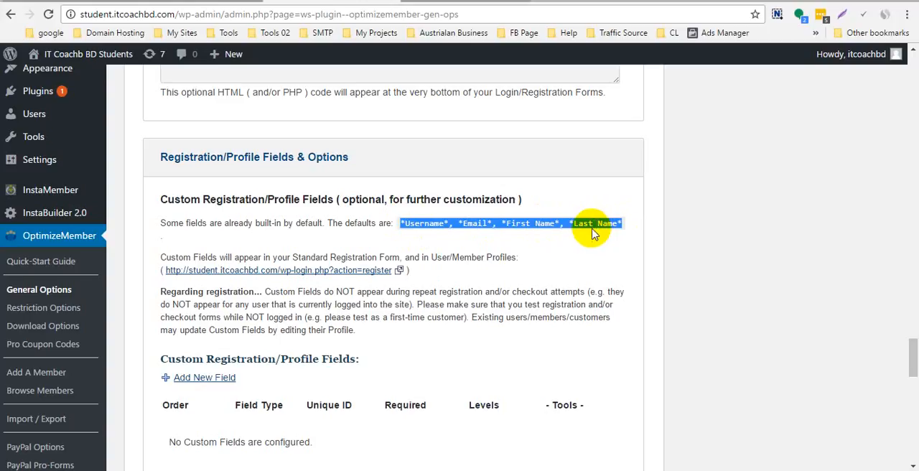
pyautogui.click(596, 223)
# - Set Collect First/Last Names During Registration to "No ( do NOT collect First/Last Names during registration )"
pyautogui.scroll(-4, 502, 279)
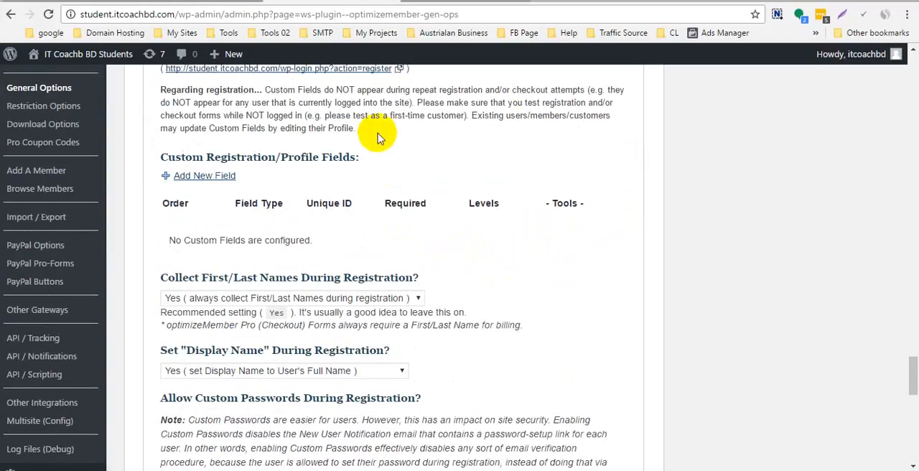
pyautogui.scroll(-1, 352, 275)
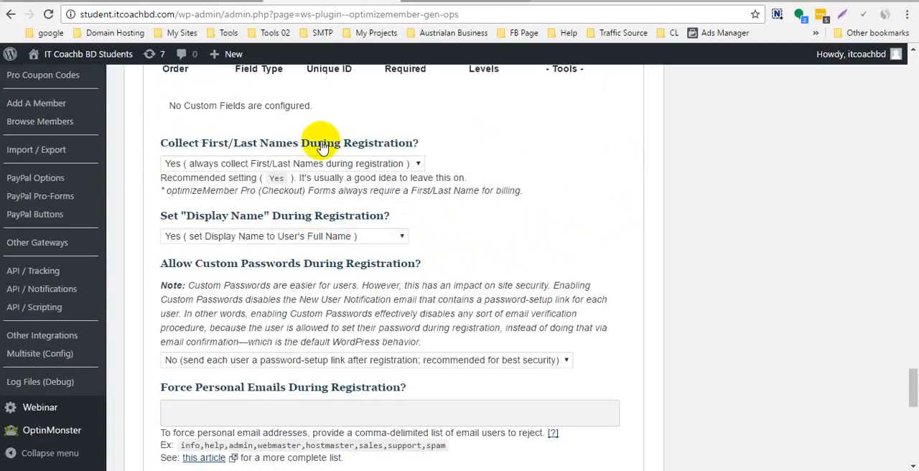
pyautogui.scroll(-1, 328, 208)
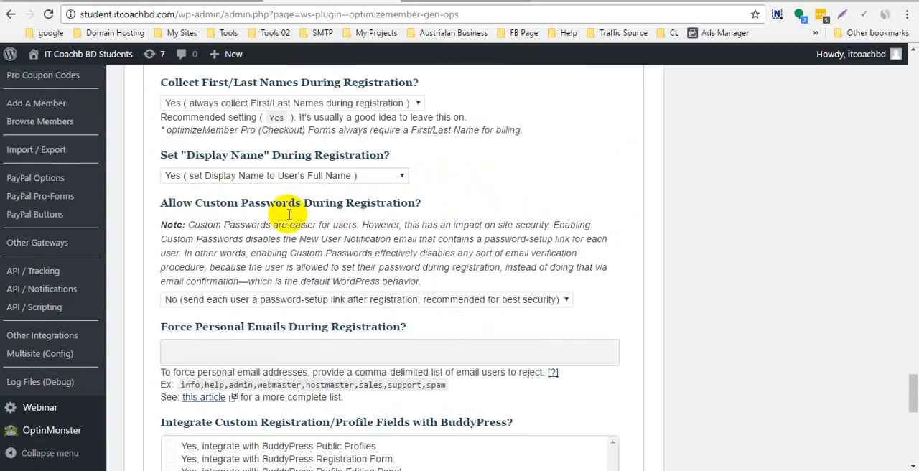
pyautogui.scroll(1, 169, 128)
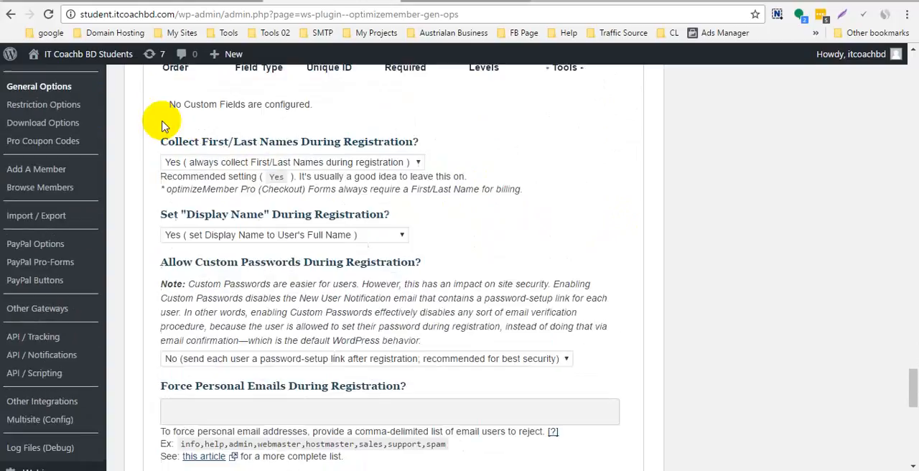
pyautogui.moveTo(155, 144); pyautogui.dragTo(323, 142)
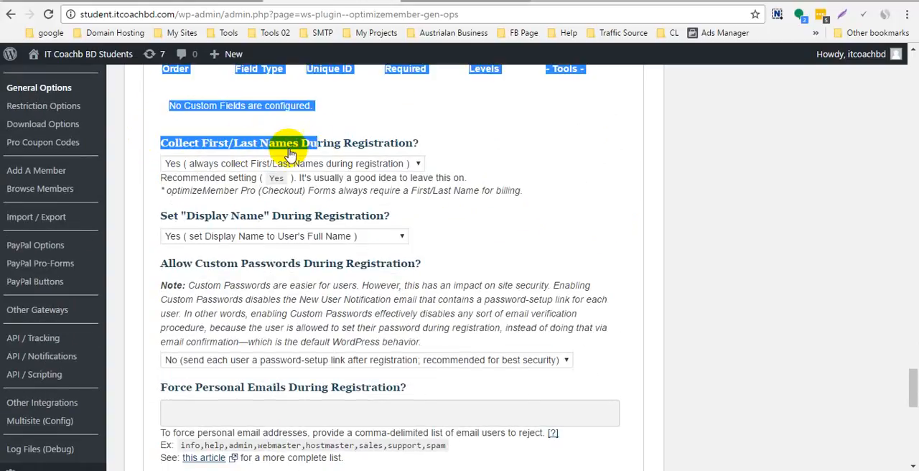
pyautogui.click(456, 144)
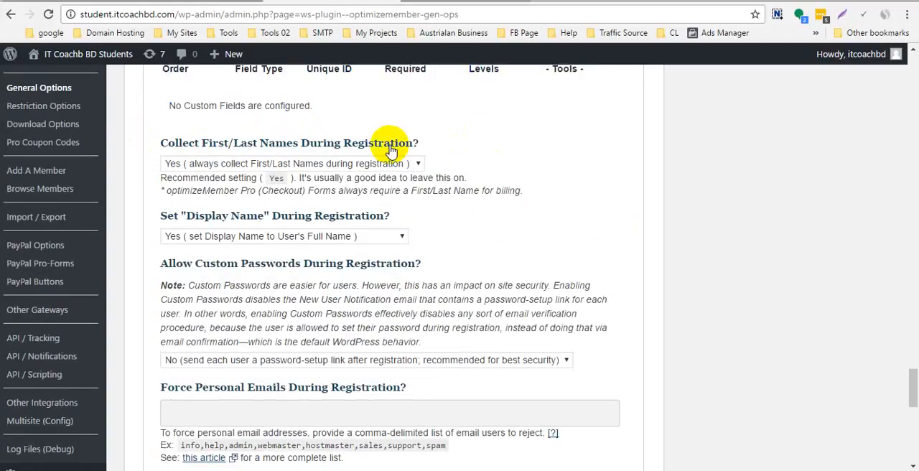
pyautogui.click(361, 164)
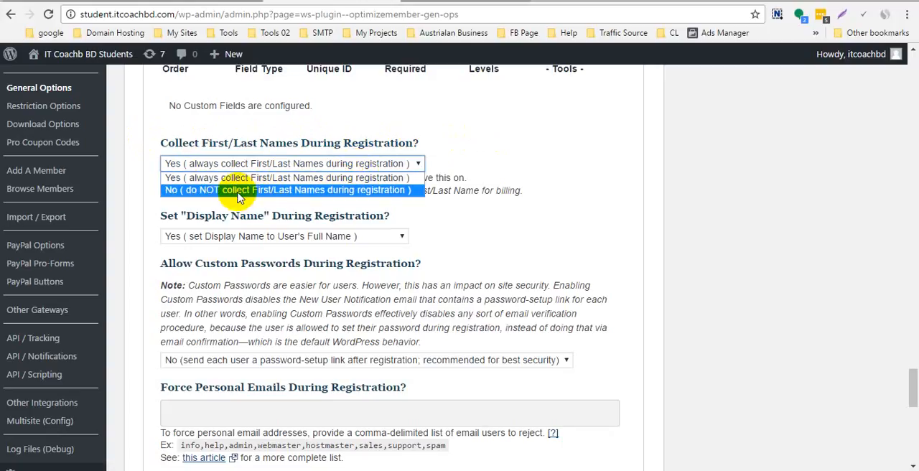
pyautogui.click(382, 189)
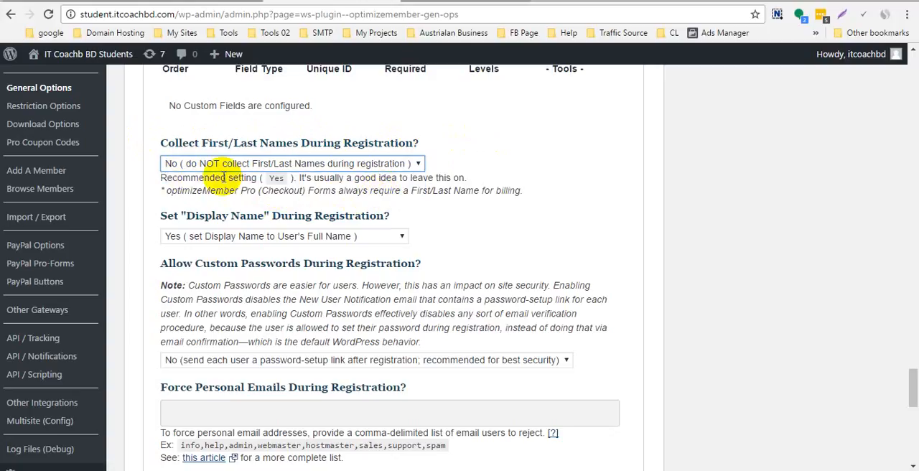
# - Review the choices for Set "Display Name" During Registration without changing the selection, and look over the password and personal email settings
pyautogui.scroll(8, 656, 185)
pyautogui.scroll(-3, 655, 185)
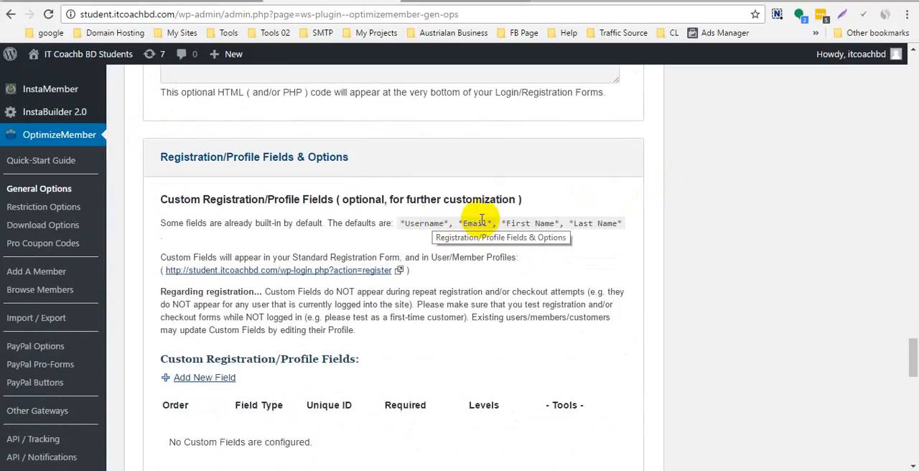
pyautogui.scroll(-4, 437, 184)
pyautogui.scroll(-2, 466, 215)
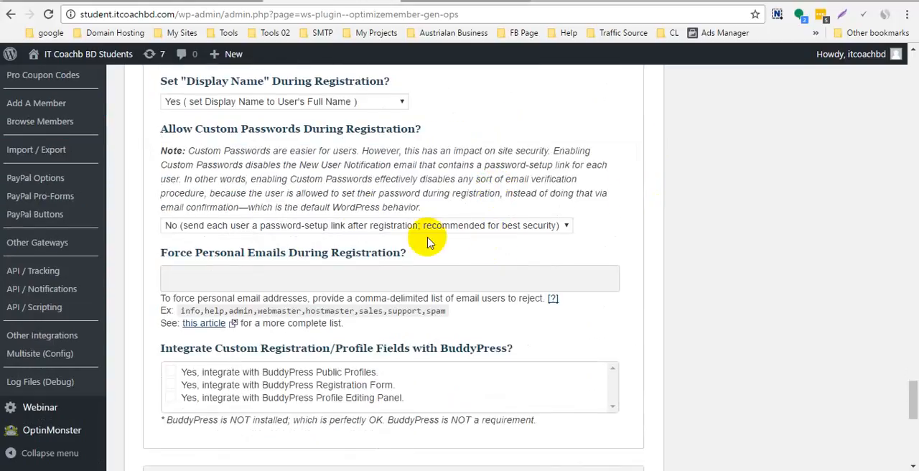
pyautogui.scroll(1, 287, 154)
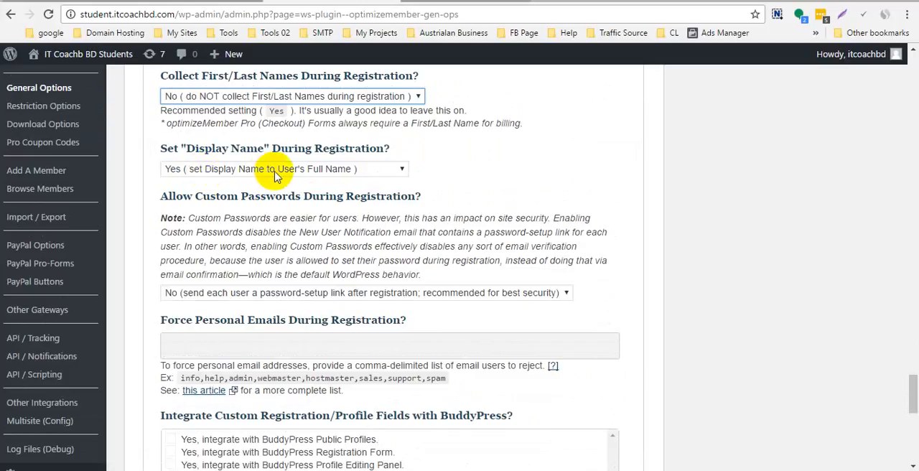
pyautogui.click(360, 177)
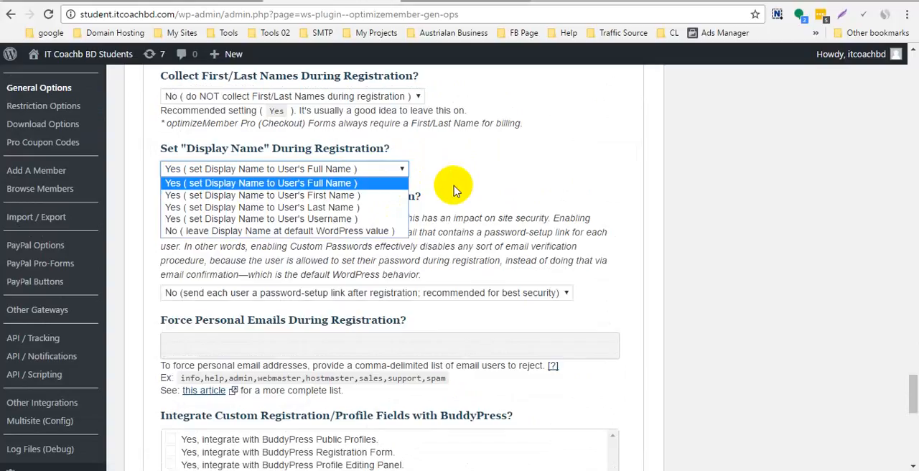
pyautogui.moveTo(830, 63)
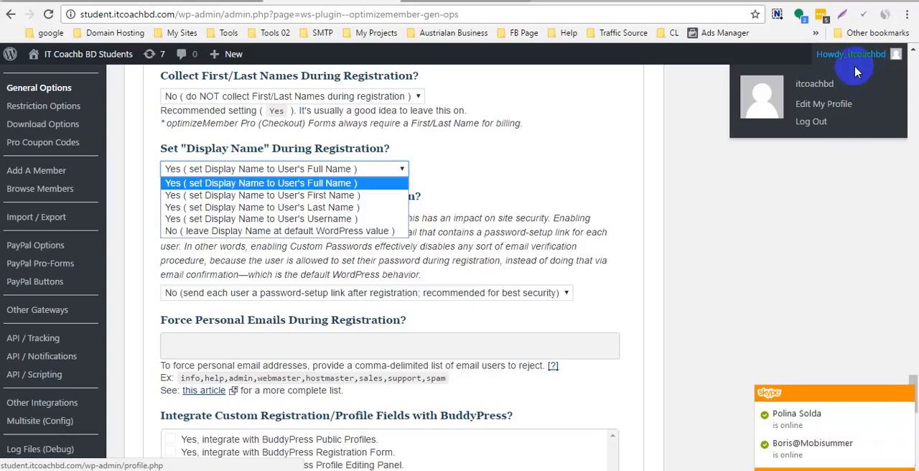
pyautogui.click(456, 230)
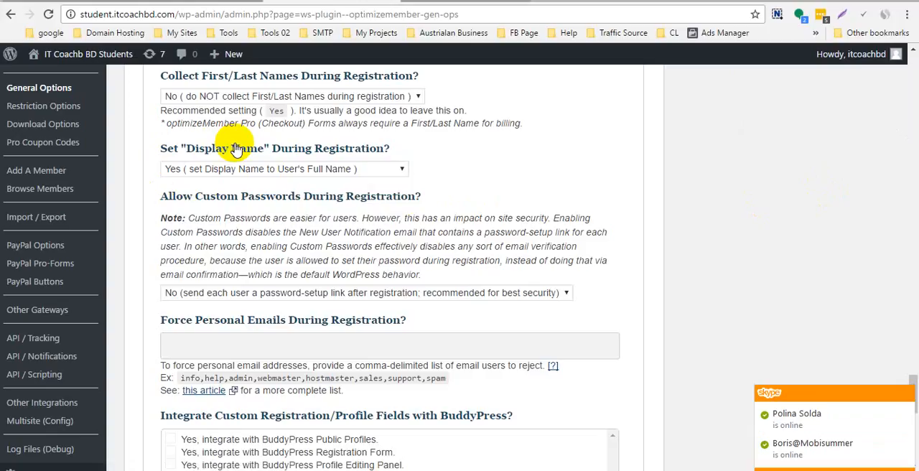
pyautogui.click(262, 169)
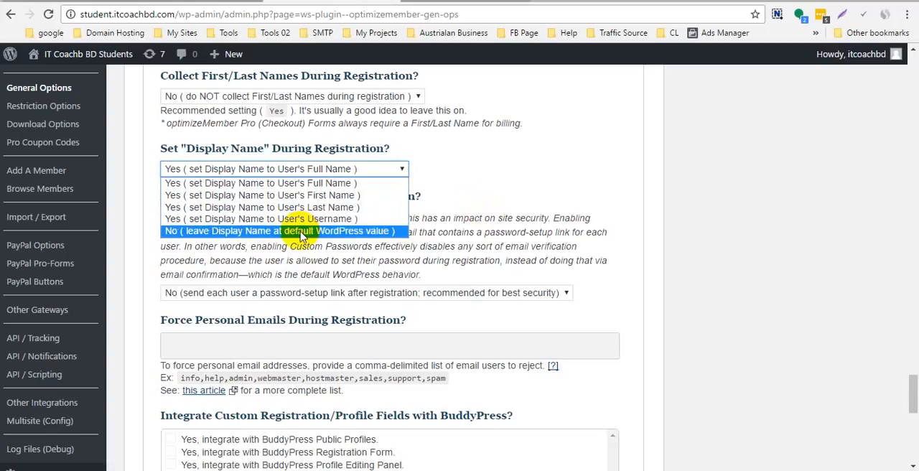
pyautogui.click(443, 228)
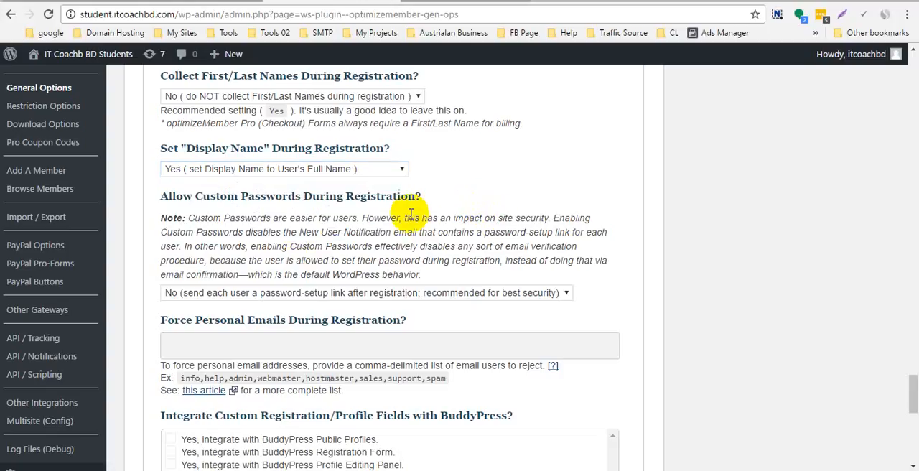
pyautogui.scroll(-2, 410, 213)
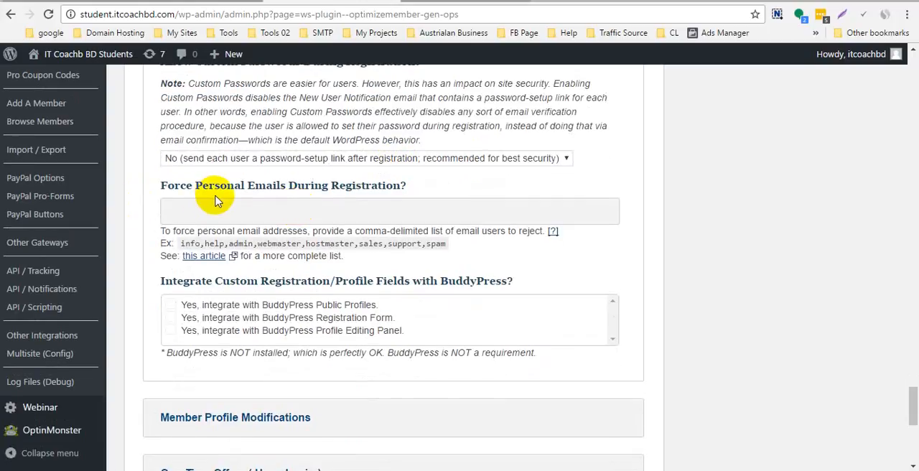
# - Expand the One-Time-Offers ( Upon Login ) section and look over the One-Time-Offer Configuration File field
pyautogui.scroll(-2, 352, 264)
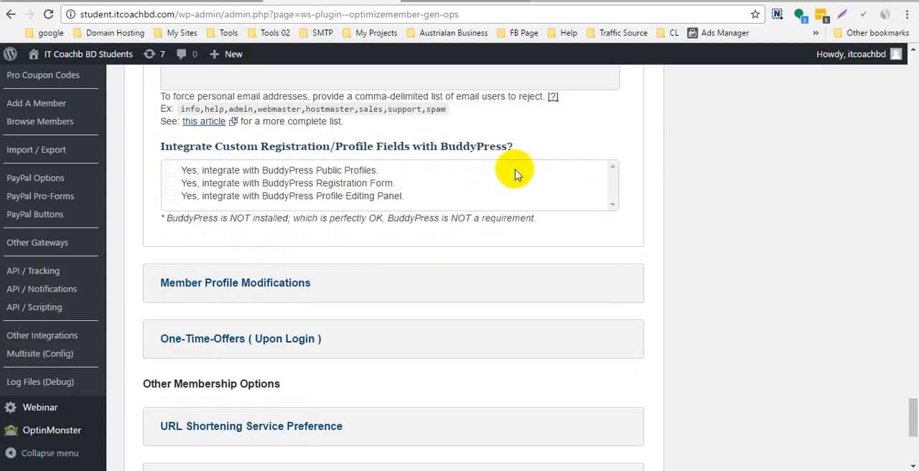
pyautogui.scroll(-2, 282, 249)
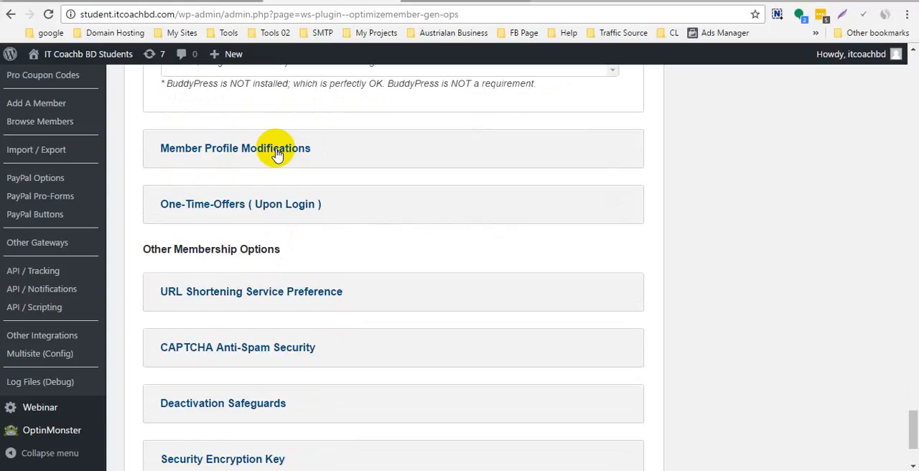
pyautogui.click(233, 207)
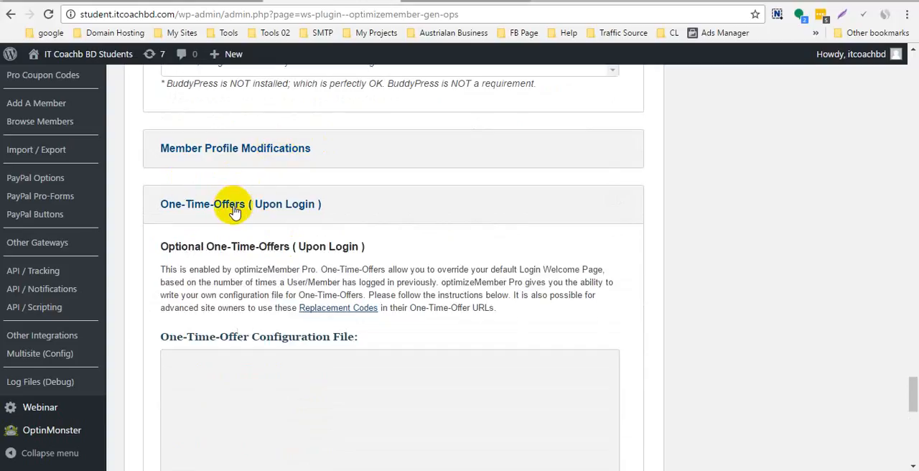
pyautogui.scroll(-1, 231, 211)
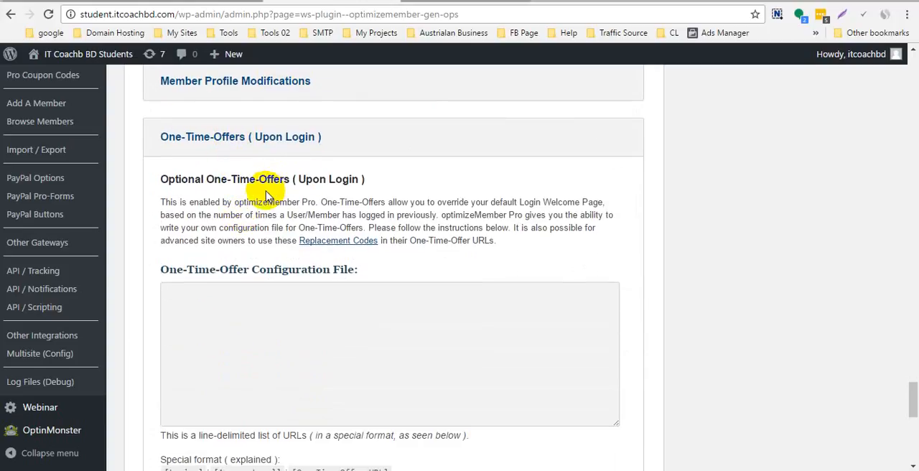
pyautogui.scroll(-2, 254, 183)
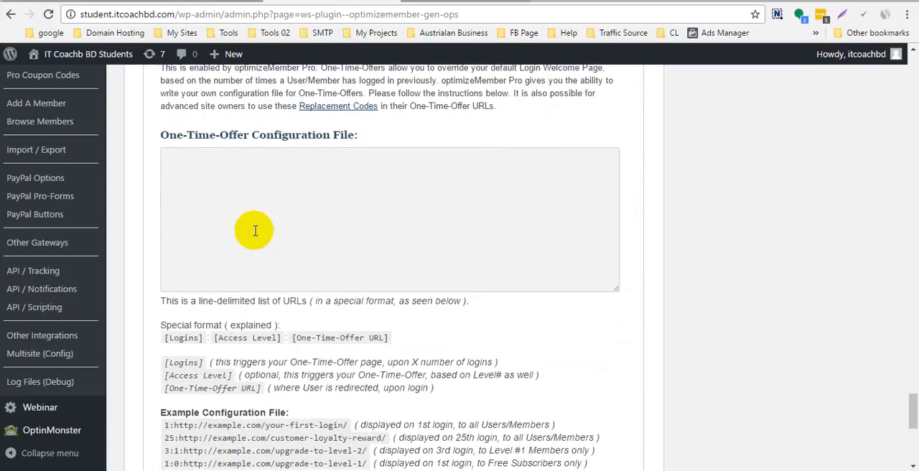
pyautogui.click(288, 168)
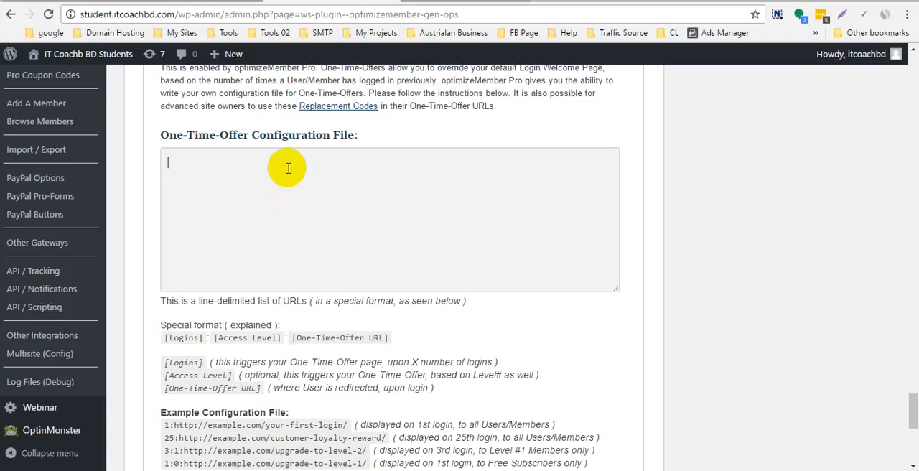
pyautogui.click(286, 179)
# - Examine the special format for One-Time-Offer entries, including the logins, access level and offer URL parts
pyautogui.scroll(-5, 287, 175)
pyautogui.scroll(2, 270, 174)
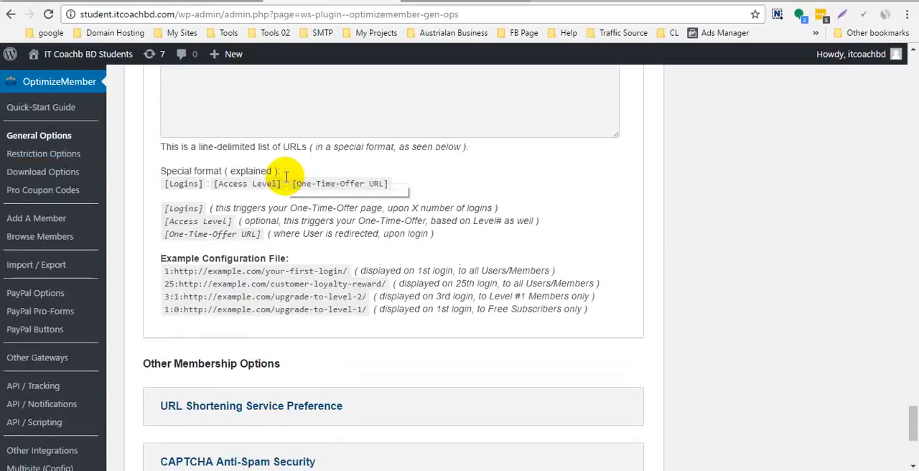
pyautogui.scroll(3, 286, 176)
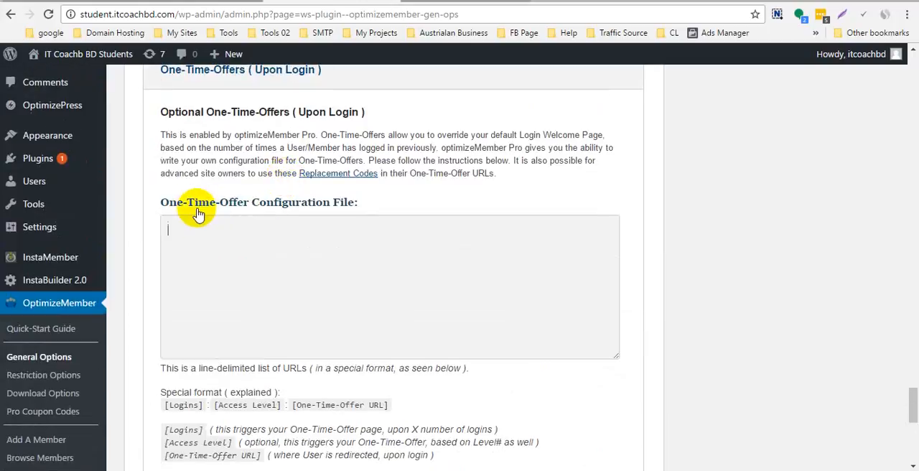
pyautogui.scroll(-1, 252, 231)
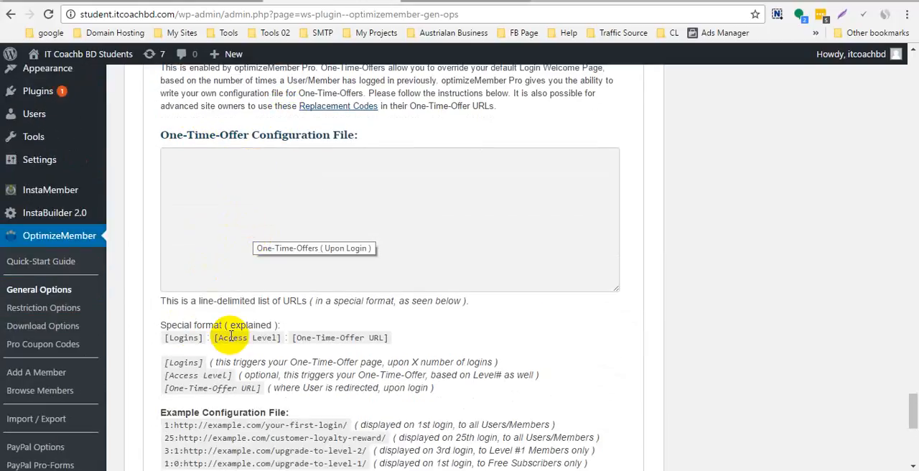
pyautogui.moveTo(163, 340); pyautogui.dragTo(390, 343)
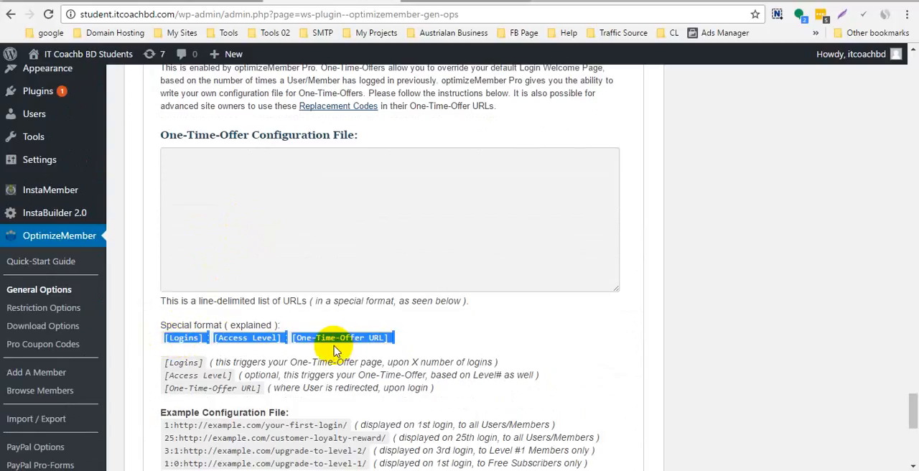
pyautogui.click(387, 337)
pyautogui.moveTo(290, 337); pyautogui.dragTo(392, 334)
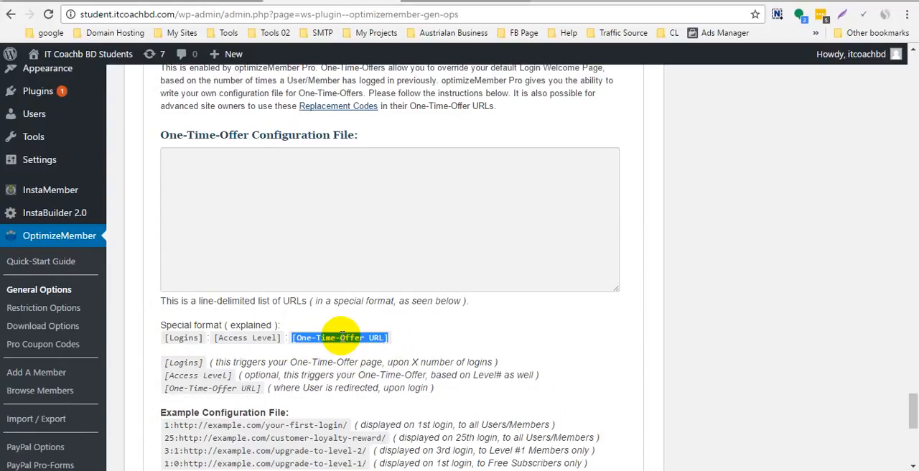
# - Expand the CAPTCHA Anti-Spam Security section and look over its reCAPTCHA public and private key settings
pyautogui.scroll(-4, 342, 335)
pyautogui.scroll(-1, 258, 283)
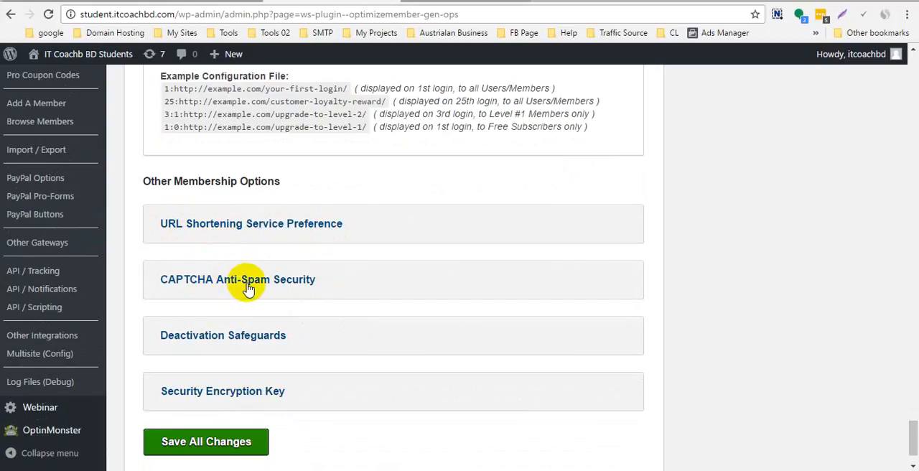
pyautogui.scroll(-1, 247, 287)
pyautogui.click(266, 217)
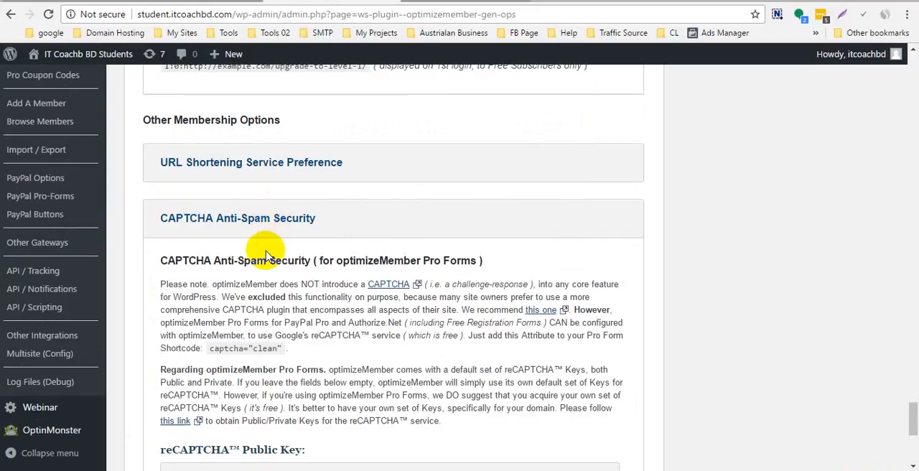
pyautogui.scroll(-4, 266, 255)
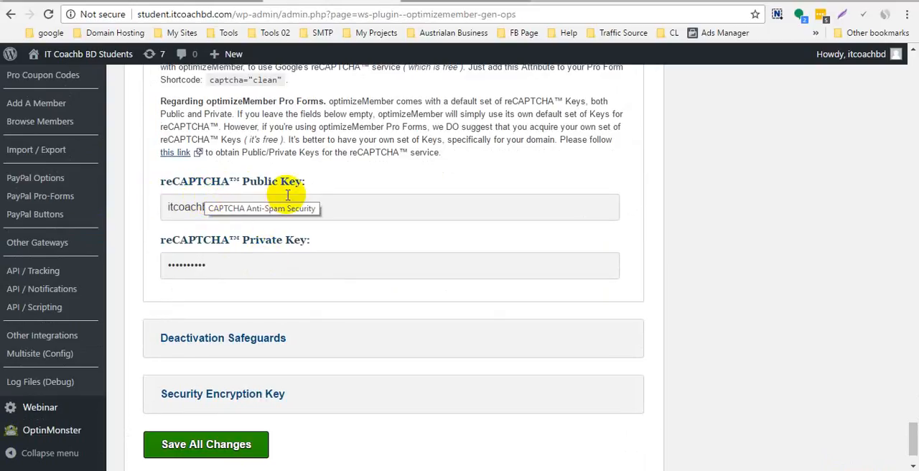
pyautogui.scroll(-1, 267, 246)
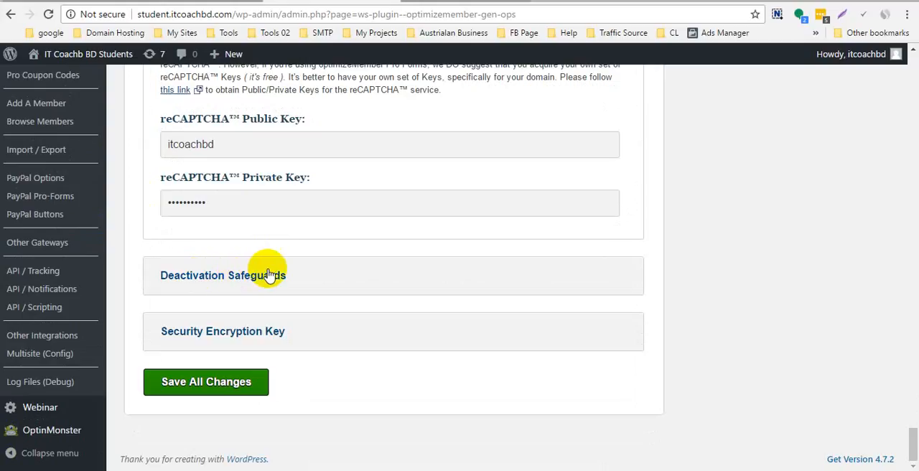
# - Look over the Deactivation Safeguards and Security Encryption Key sections, and save all general options
pyautogui.click(231, 280)
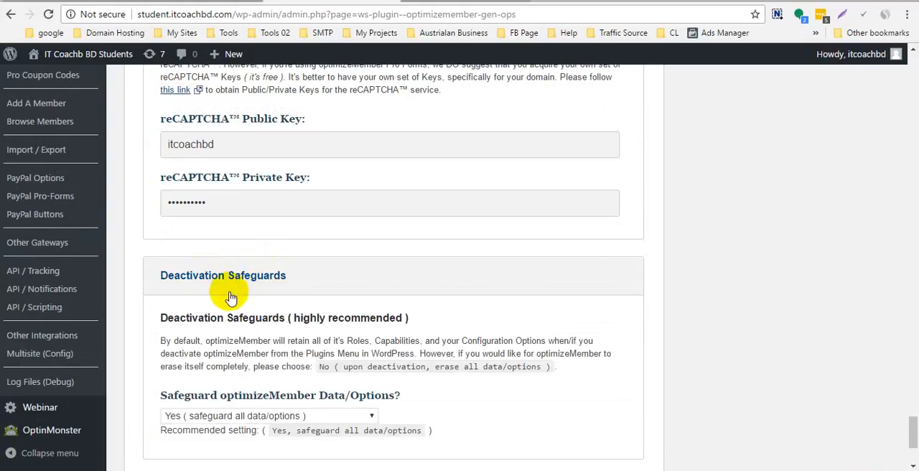
pyautogui.scroll(-3, 229, 287)
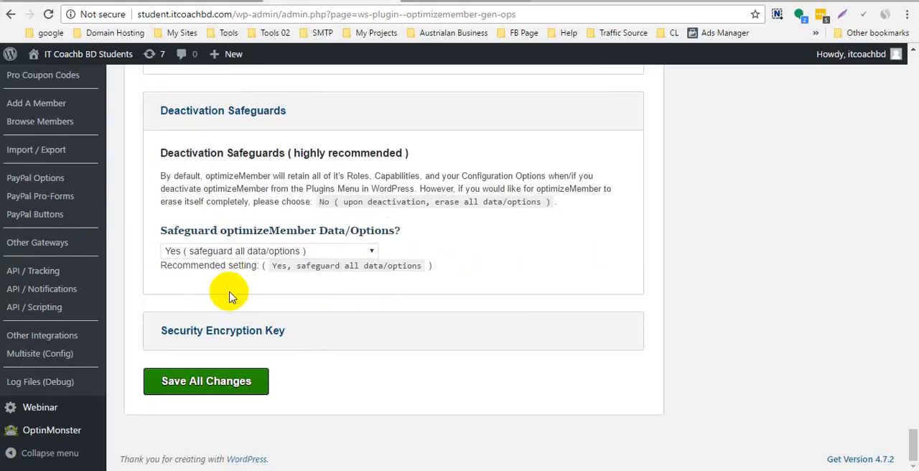
pyautogui.click(236, 334)
pyautogui.scroll(-6, 296, 324)
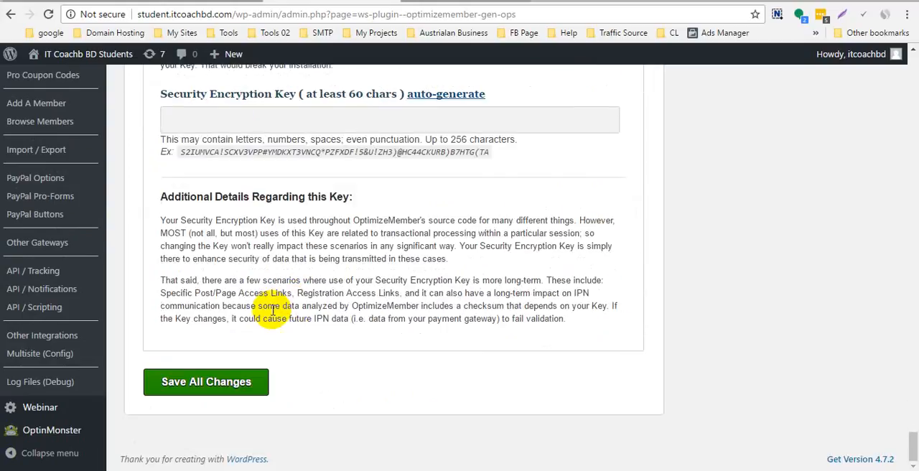
pyautogui.click(224, 386)
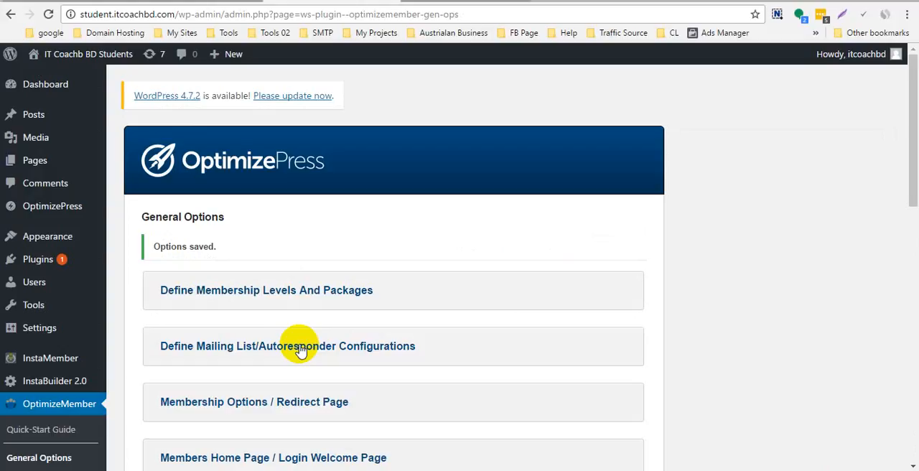
# - Open OptimizeMember's PayPal Pro-Forms page and dismiss the Skype notifications covering it
pyautogui.scroll(-4, 242, 297)
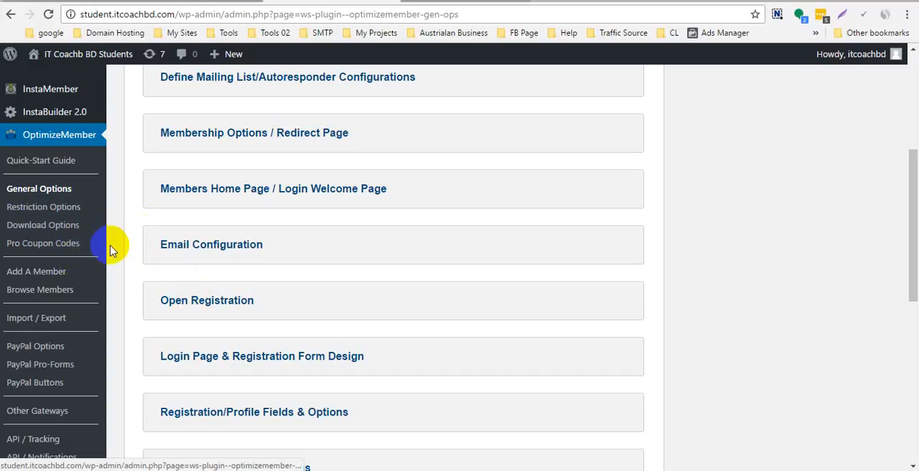
pyautogui.scroll(-1, 49, 236)
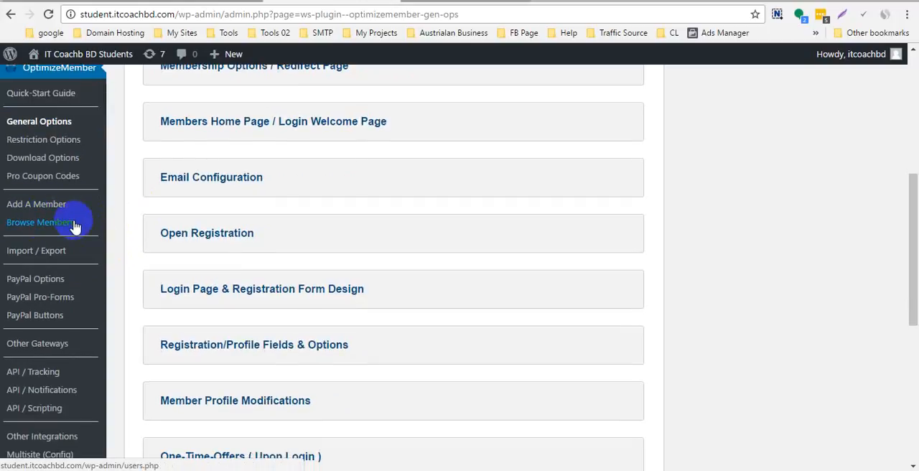
pyautogui.click(44, 300)
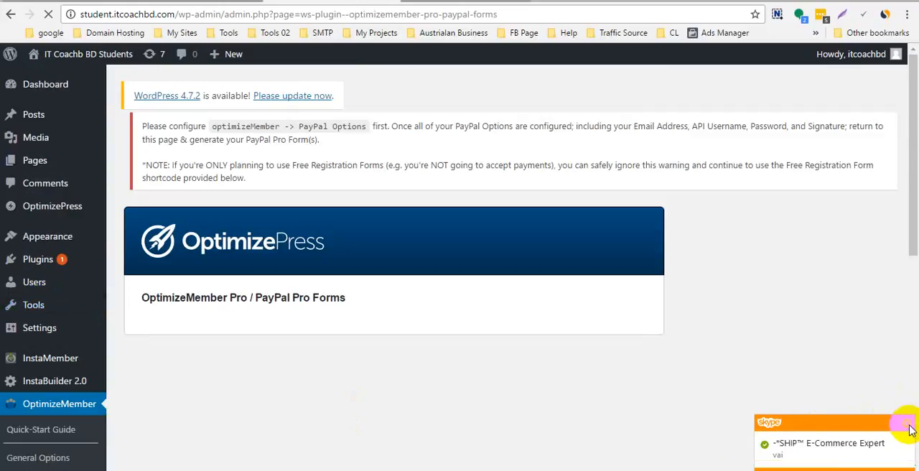
pyautogui.click(905, 427)
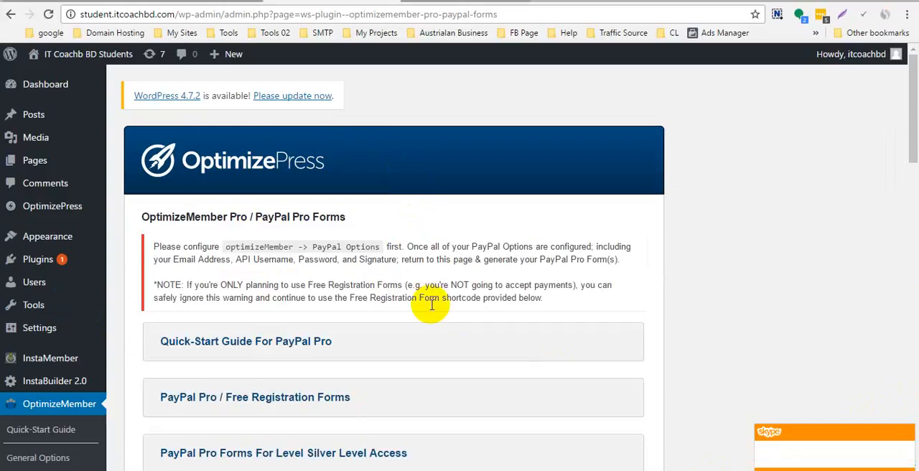
pyautogui.scroll(-1, 433, 294)
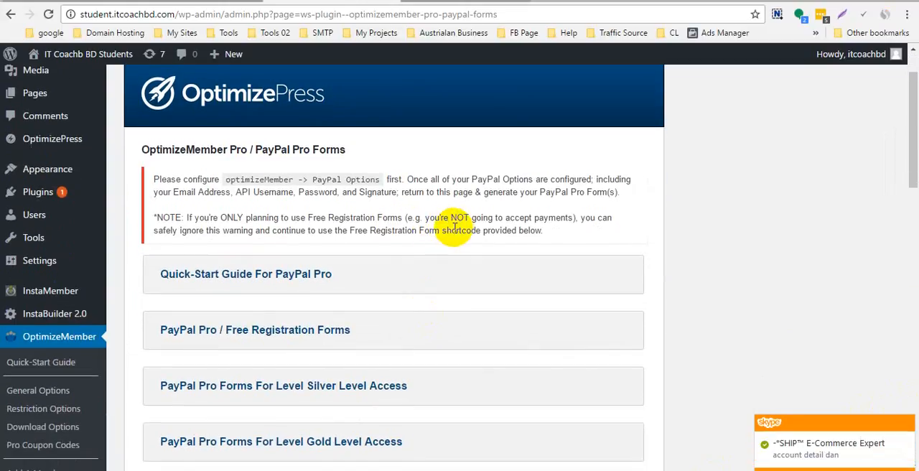
pyautogui.click(908, 426)
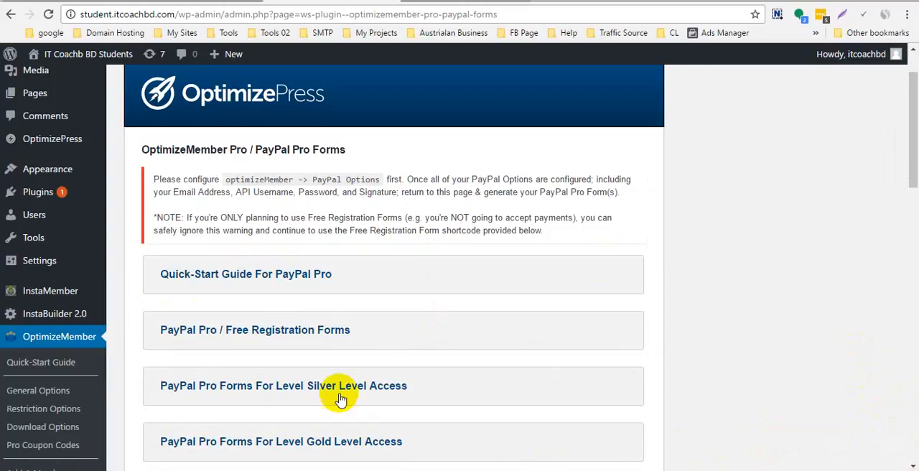
# - Expand the PayPal Pro / Free Registration Forms section and look over its notes and WordPress shortcode
pyautogui.scroll(-1, 350, 325)
pyautogui.scroll(-1, 349, 325)
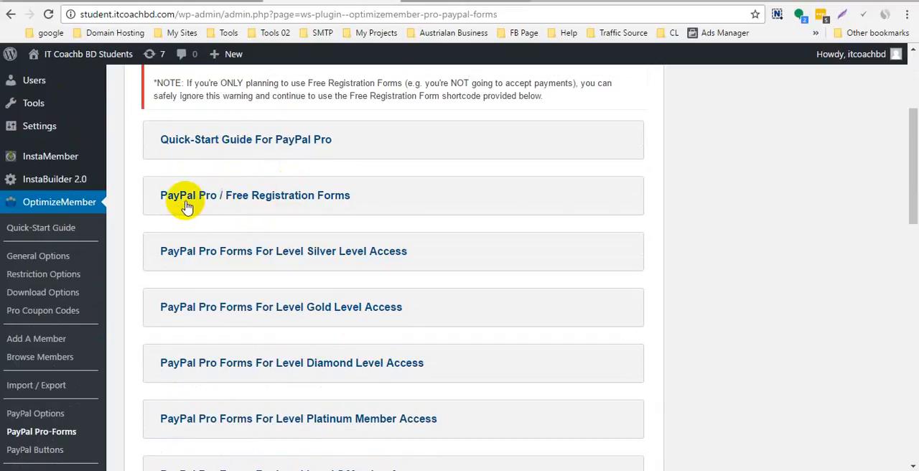
pyautogui.click(323, 199)
pyautogui.scroll(-3, 308, 203)
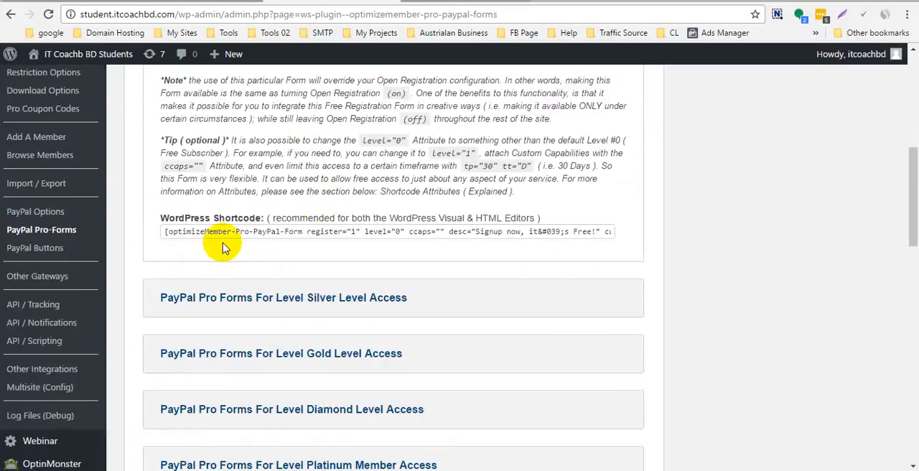
pyautogui.scroll(-1, 237, 257)
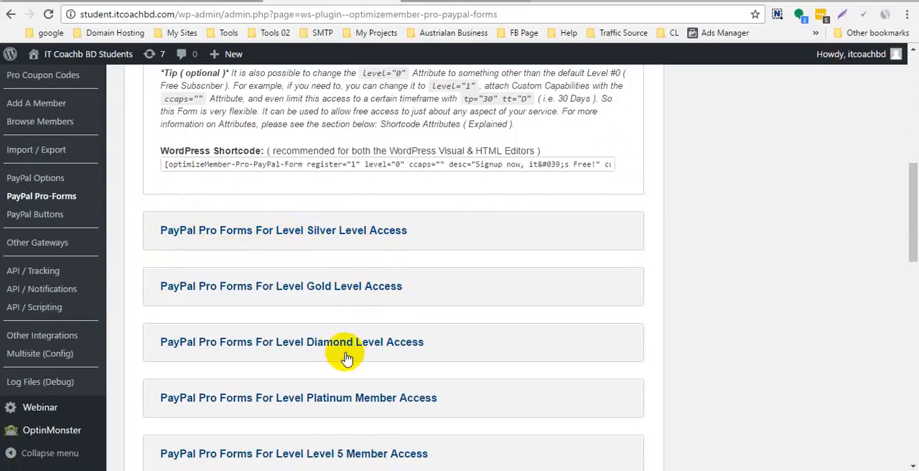
# - Expand the PayPal Pro form generator for Silver Level access and set its initial offer period to 14 days
pyautogui.click(337, 237)
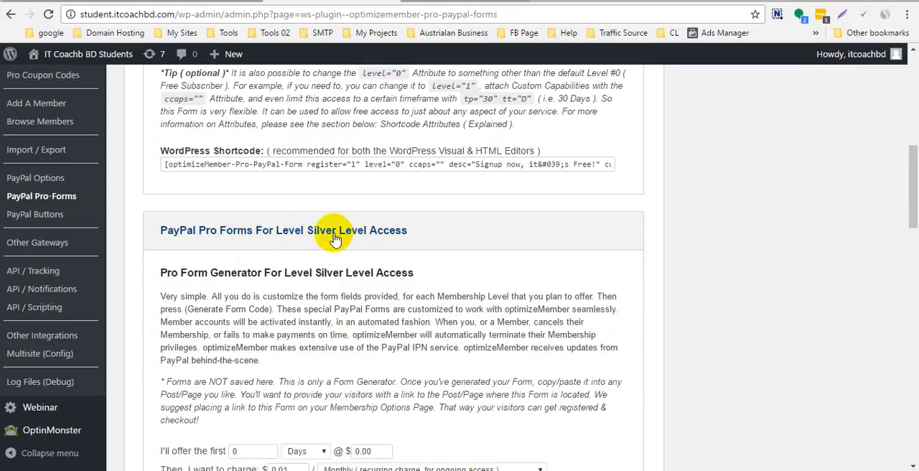
pyautogui.scroll(-3, 337, 244)
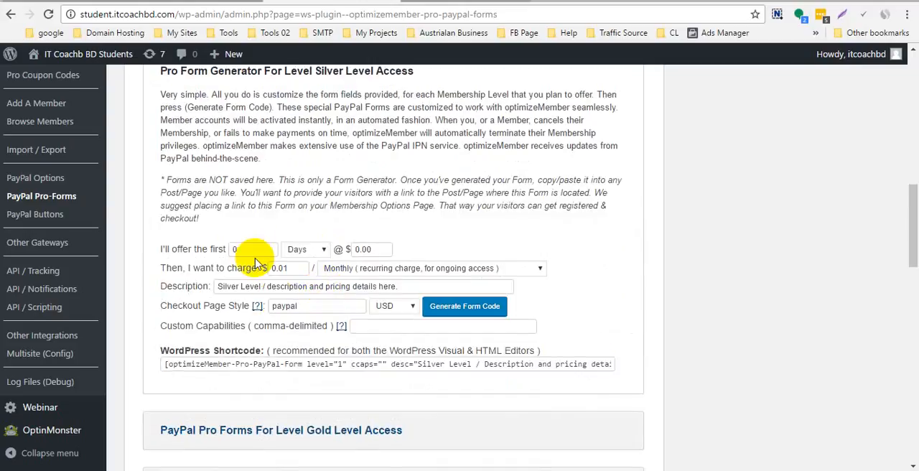
pyautogui.doubleClick(251, 248)
pyautogui.write('14')
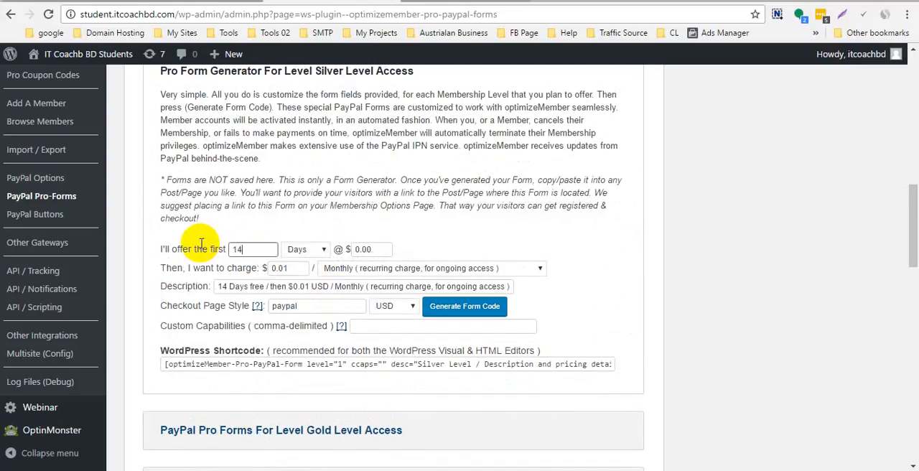
pyautogui.click(475, 223)
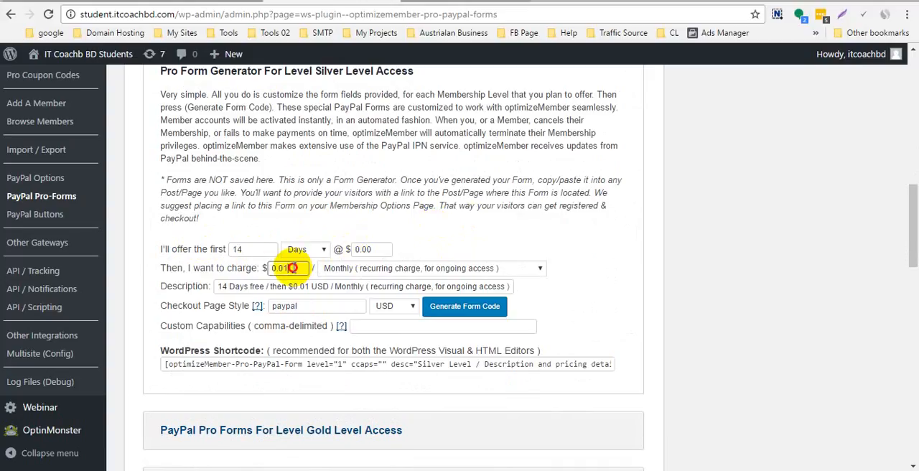
# - Set the Silver Level form's recurring monthly charge to $27.00
pyautogui.moveTo(292, 268); pyautogui.dragTo(228, 268)
pyautogui.write('27')
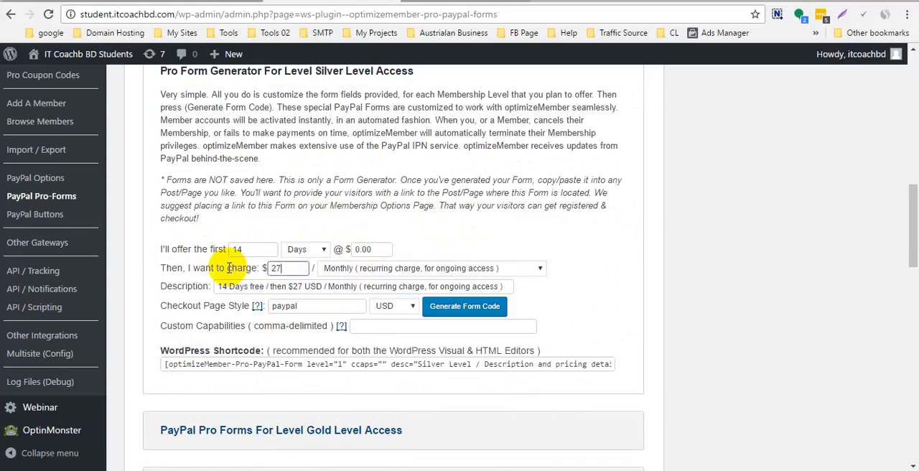
pyautogui.write('.00')
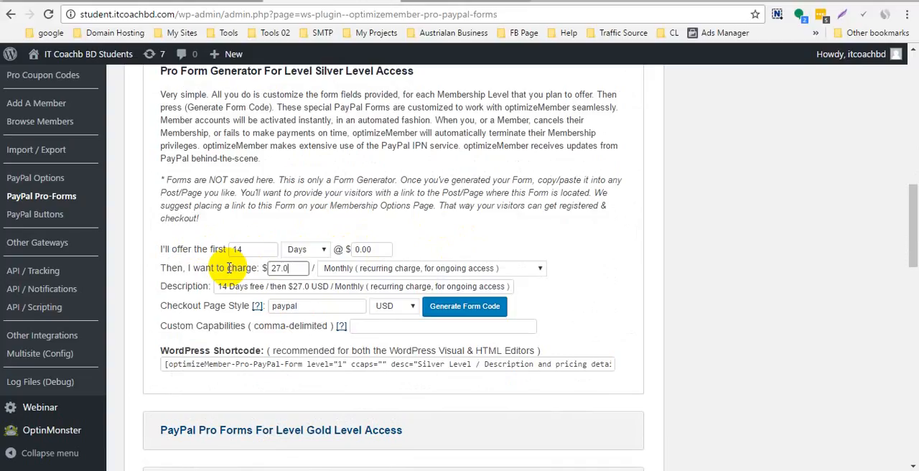
pyautogui.click(504, 244)
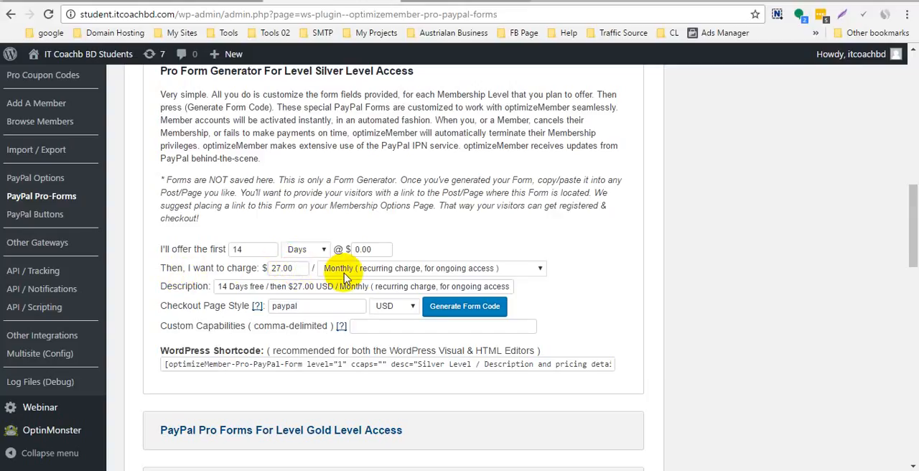
# - Keep the Silver Level form's charge on Monthly (recurring charge, for ongoing access) and generate its form code
pyautogui.click(506, 273)
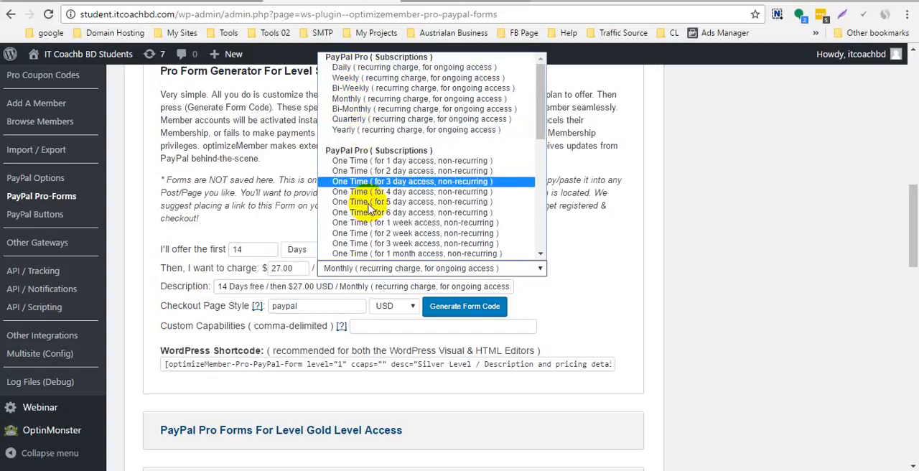
pyautogui.click(366, 101)
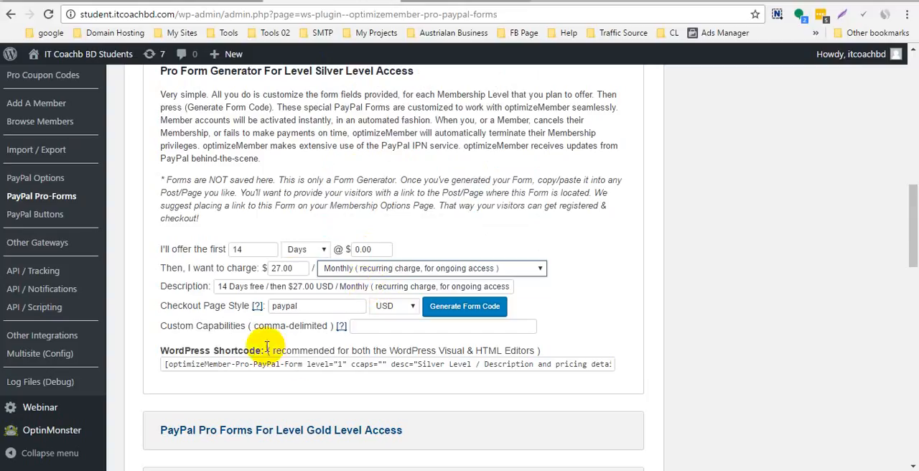
pyautogui.scroll(-1, 284, 276)
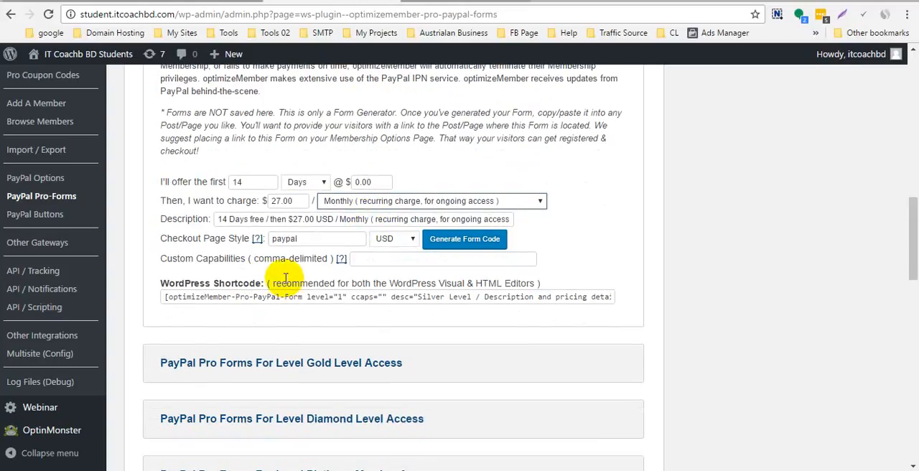
pyautogui.click(473, 244)
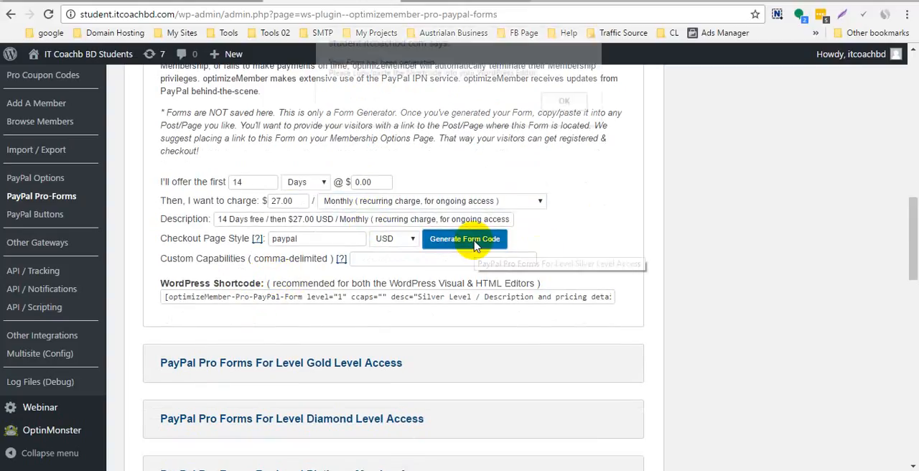
pyautogui.click(564, 102)
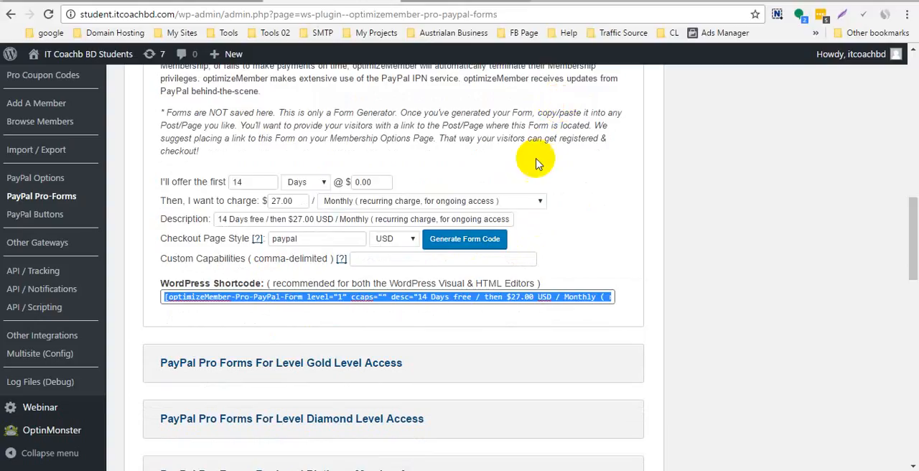
# - Copy the generated WordPress shortcode of the Silver Level PayPal Pro form
pyautogui.rightClick(414, 296)
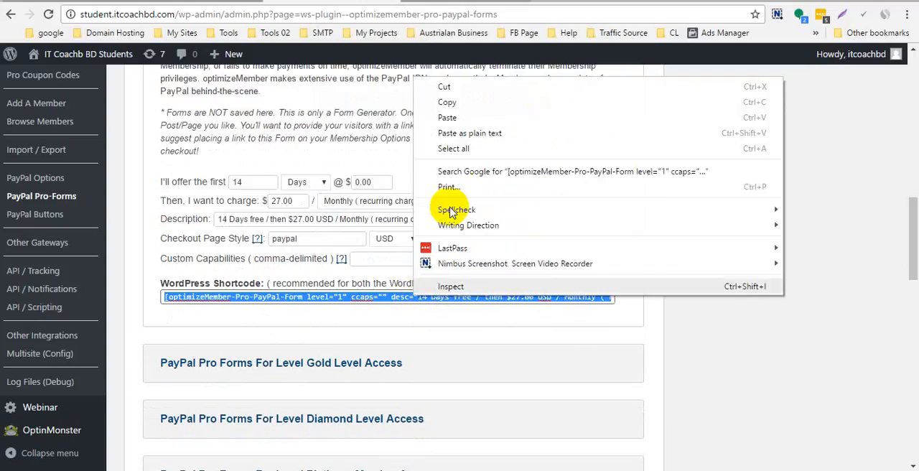
pyautogui.click(477, 102)
pyautogui.click(710, 182)
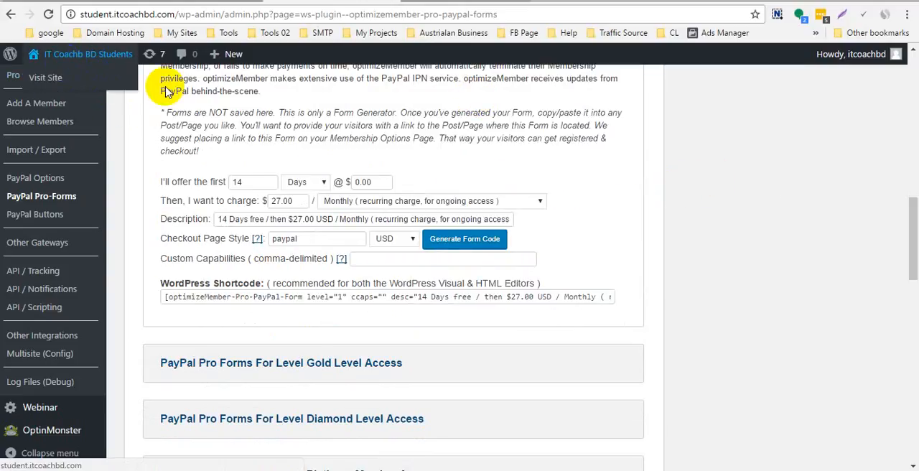
# - Open the WordPress dashboard in a separate tab and start adding a new page from the Pages list
pyautogui.scroll(8, 165, 92)
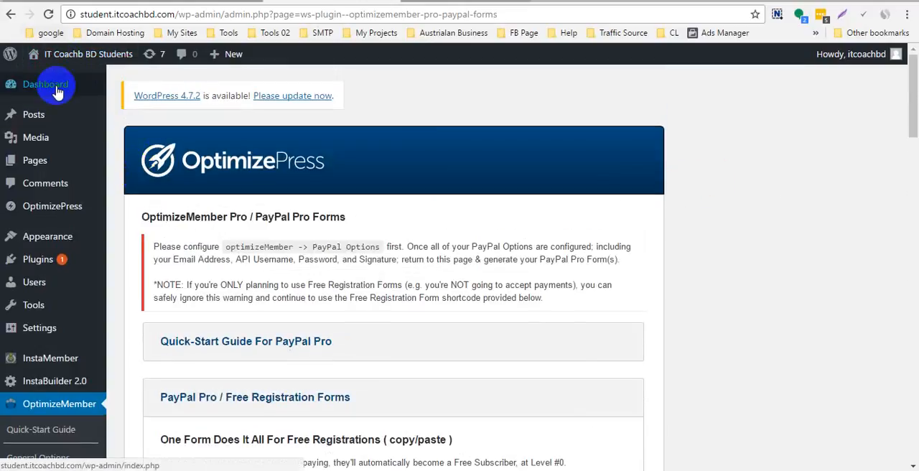
pyautogui.click(58, 94)
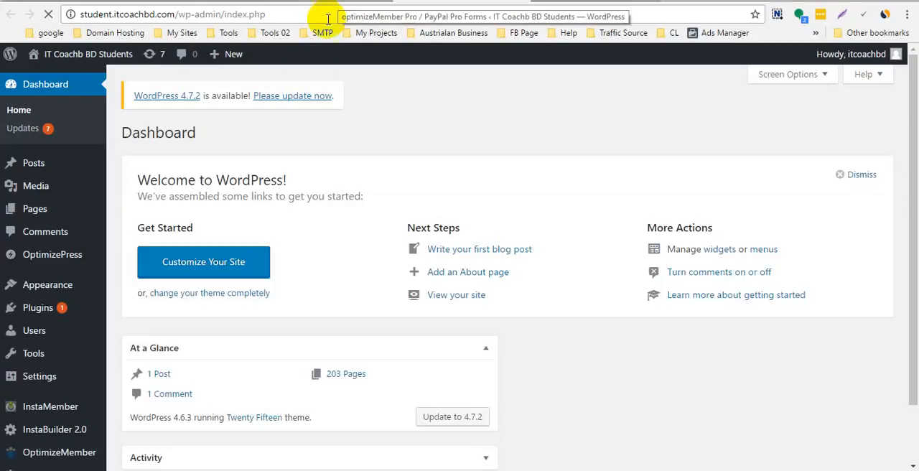
pyautogui.scroll(-1, 86, 219)
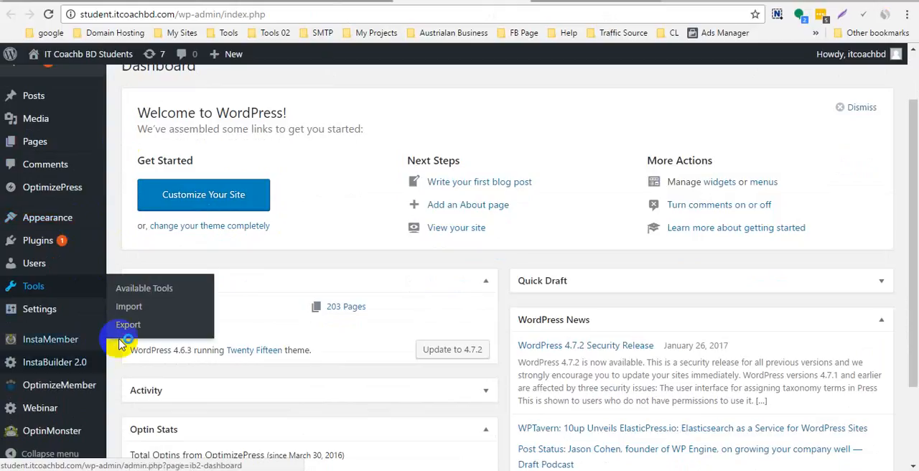
pyautogui.click(37, 147)
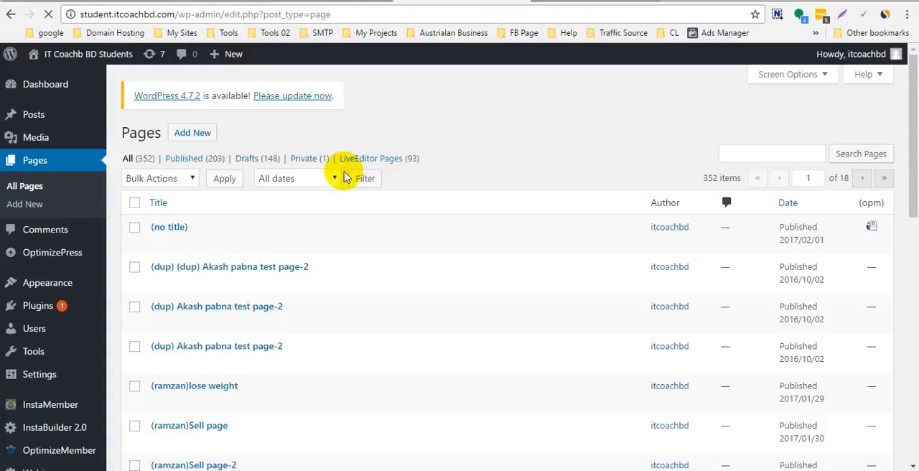
pyautogui.scroll(-3, 280, 230)
pyautogui.scroll(5, 280, 229)
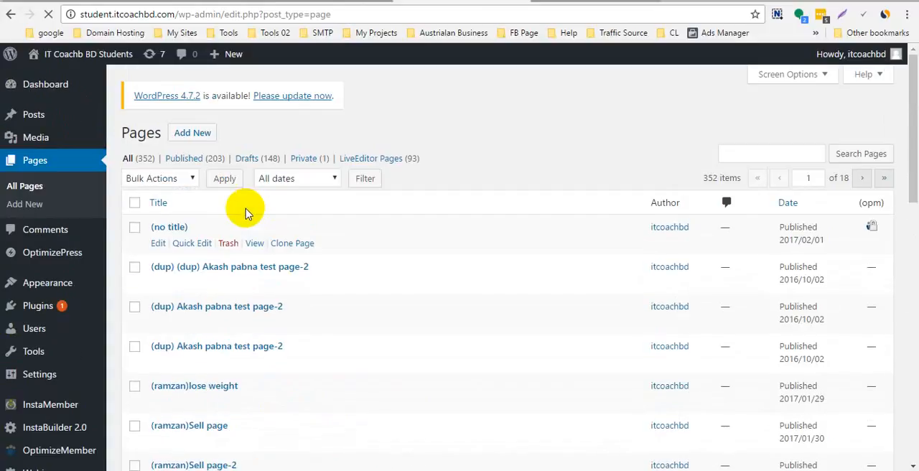
pyautogui.click(193, 133)
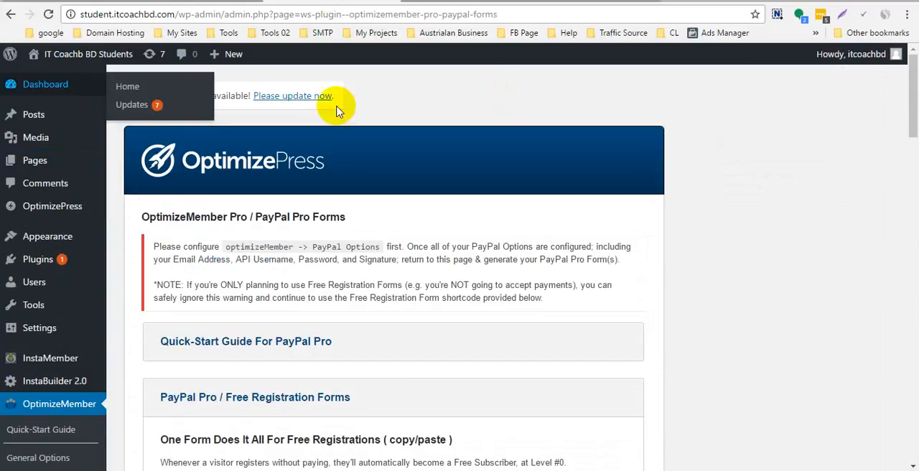
pyautogui.scroll(-4, 396, 280)
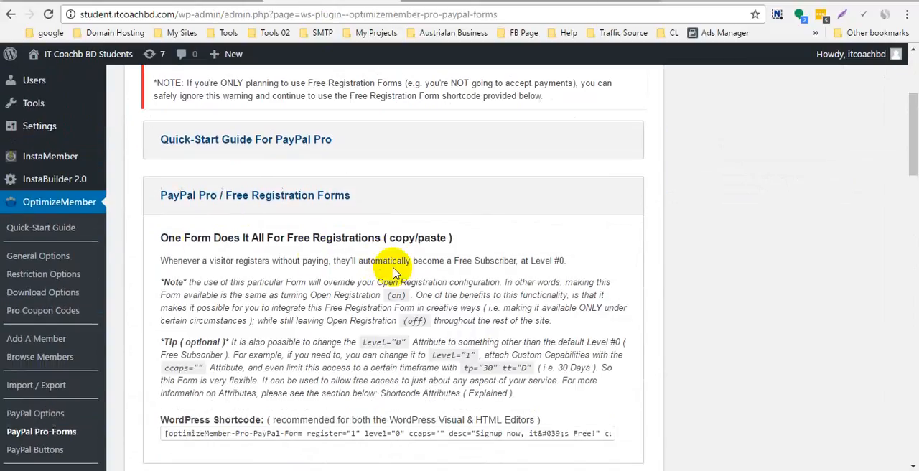
pyautogui.scroll(-3, 393, 267)
pyautogui.scroll(-1, 393, 271)
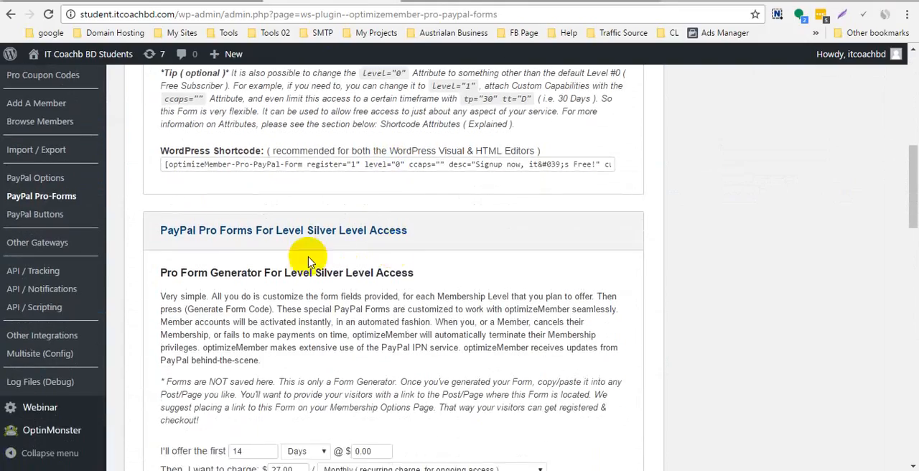
# - Title the new page "Silver Membership Level Registration" and switch its content editor to text mode
pyautogui.click(454, 2)
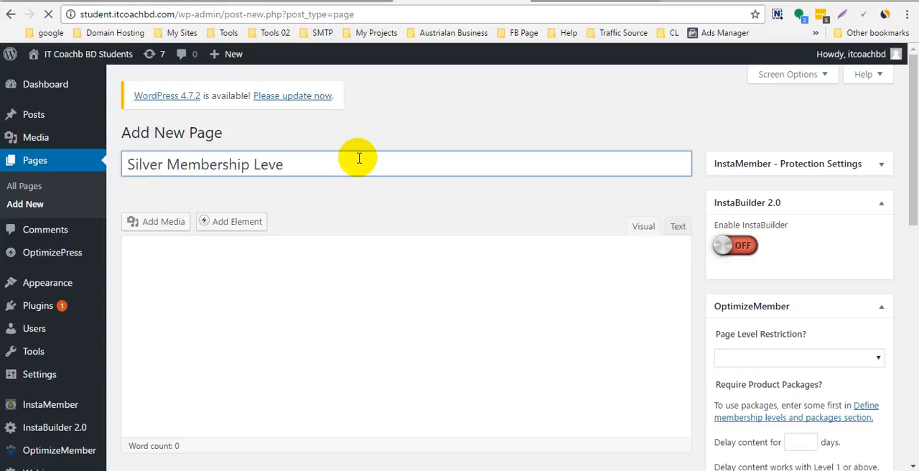
pyautogui.write('reg')
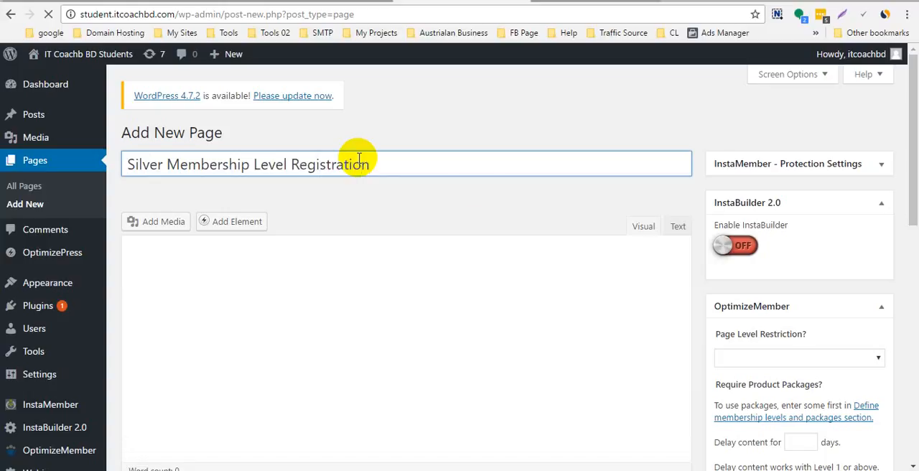
pyautogui.click(300, 285)
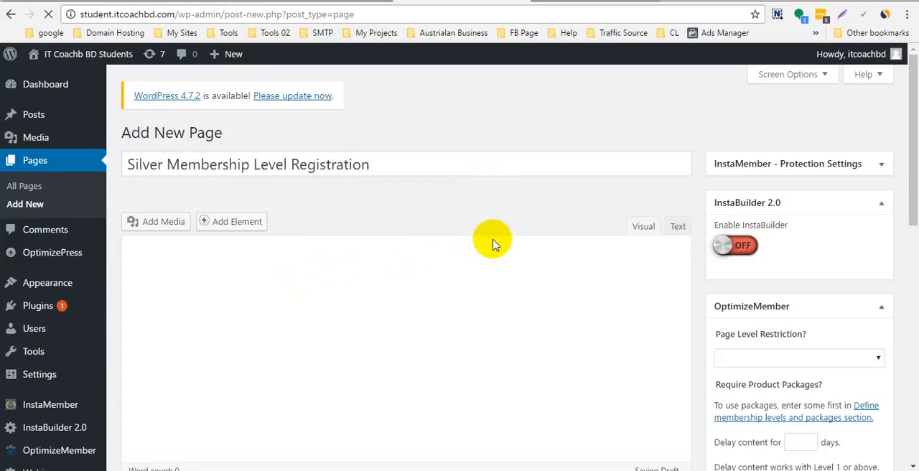
pyautogui.click(673, 226)
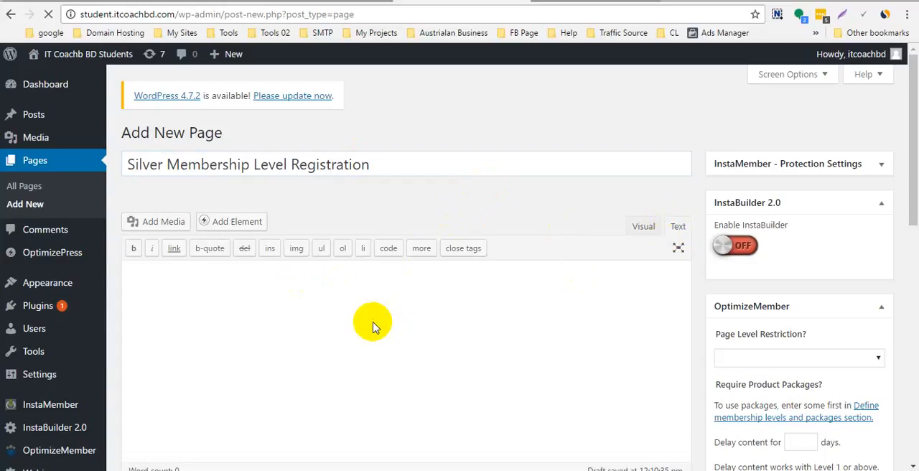
# - Change the new page's permalink slug to registration-silver
pyautogui.scroll(-2, 431, 294)
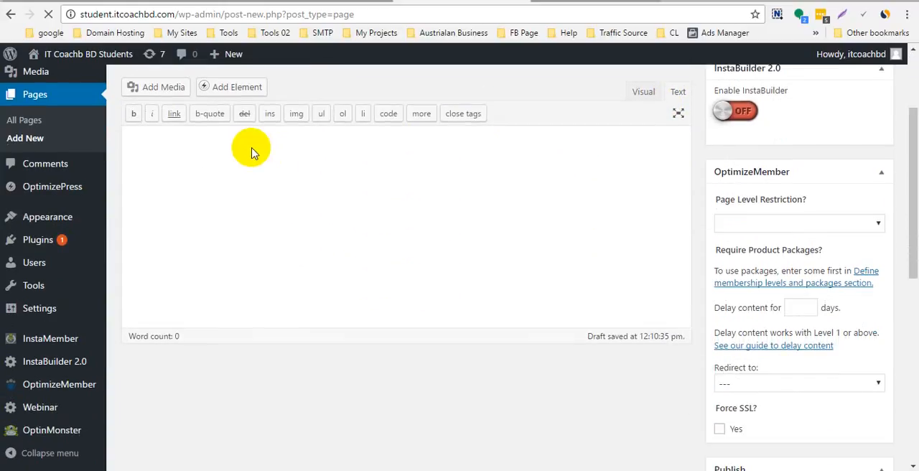
pyautogui.scroll(1, 258, 179)
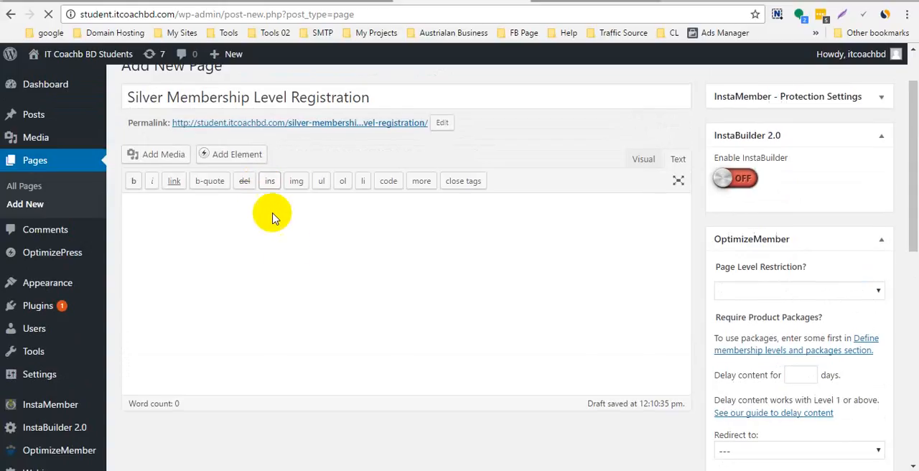
pyautogui.click(447, 124)
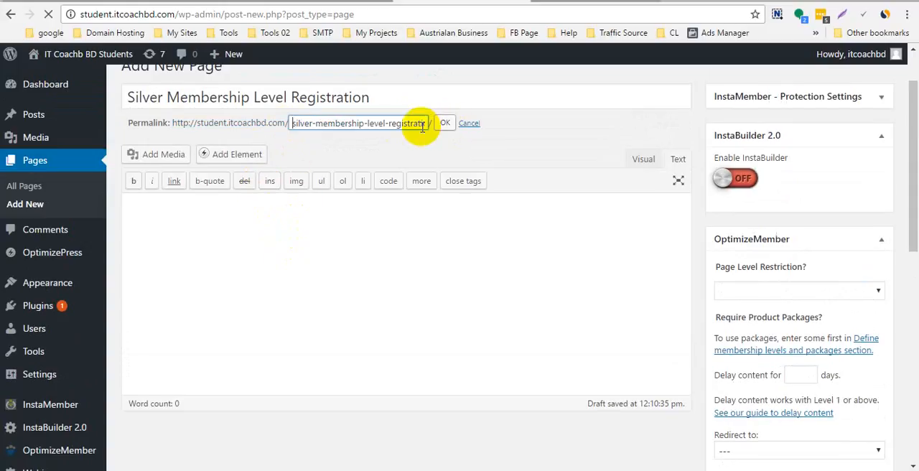
pyautogui.moveTo(388, 123); pyautogui.dragTo(280, 122)
pyautogui.press('BackSpace')
pyautogui.click(378, 123)
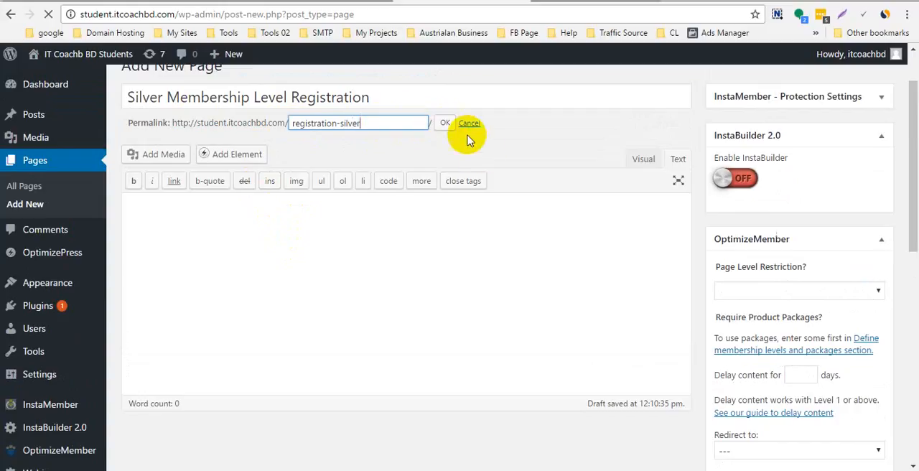
pyautogui.click(445, 122)
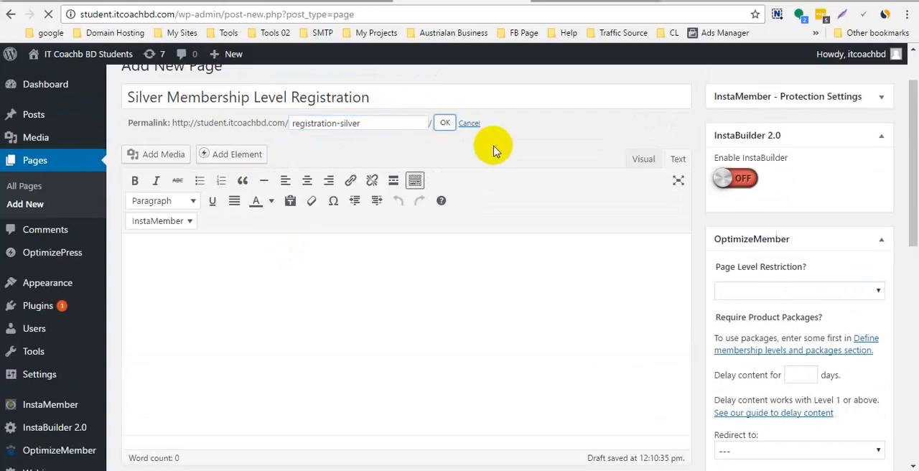
# - Paste the copied Silver Level form shortcode into the page content and publish the page
pyautogui.click(295, 257)
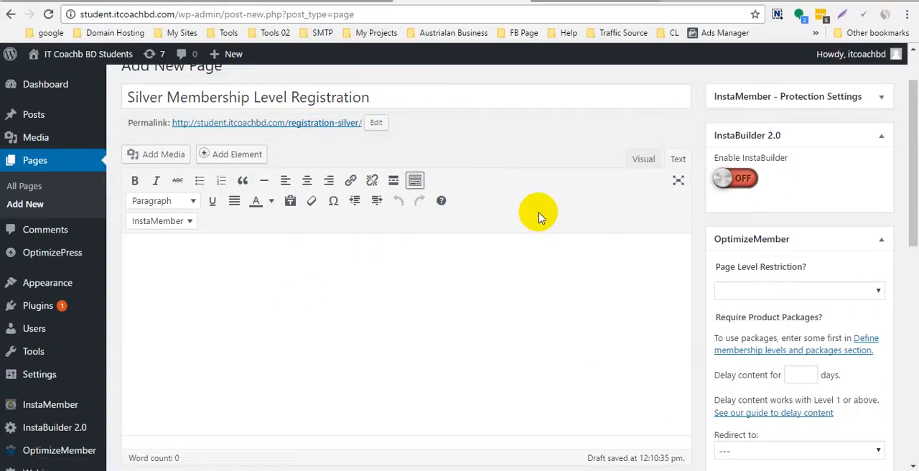
pyautogui.write('[optimizeMember-Pro-PayPal-Form level="1" ccaps="" desc="14 Days free / then $27.00 USD / Monthly ( recurring charge, for ongoing access )" ps="paypal" lc="" cc="USD" dg="0" ns="1" custom="student.itcoachbd.com" ta="0" tp="14" tt="D" ra="27.00" rp="1" rt="M" rr="1" rrt="" rra="2" accept="paypal,visa,mastercard,amex,discover,maestro,solo" accept_via_paypal="paypal" coupon="" accept_coupons="0" default_country_code="" captcha="0" /]')
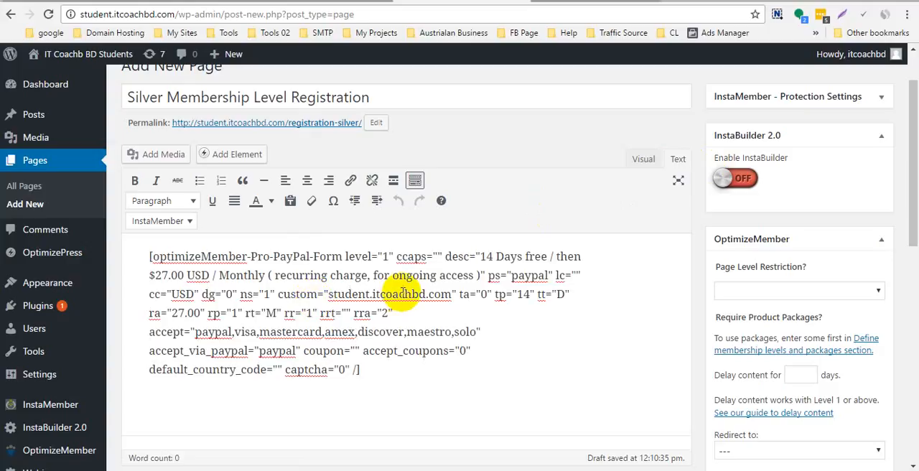
pyautogui.scroll(-2, 627, 290)
pyautogui.scroll(-5, 627, 291)
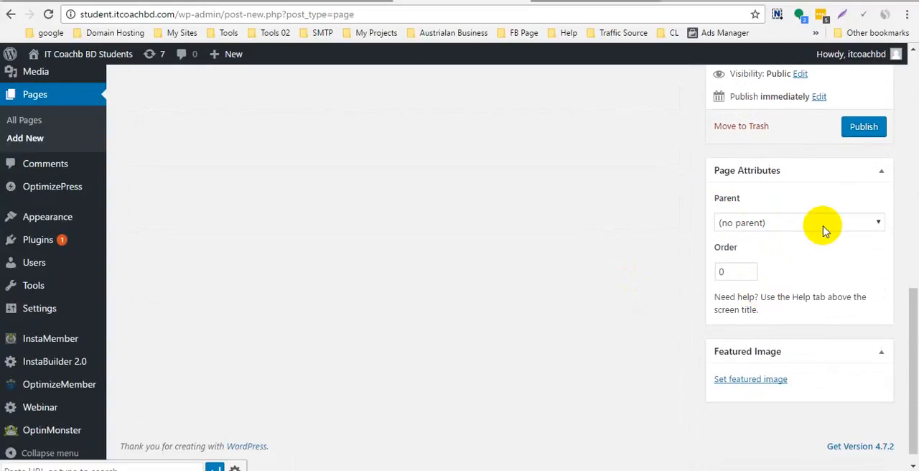
pyautogui.scroll(3, 450, 242)
pyautogui.scroll(4, 452, 241)
pyautogui.scroll(-7, 447, 185)
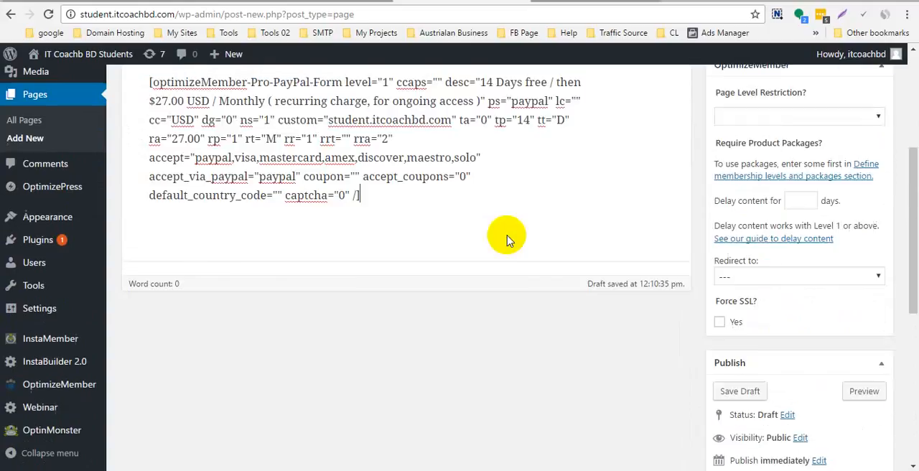
pyautogui.click(860, 196)
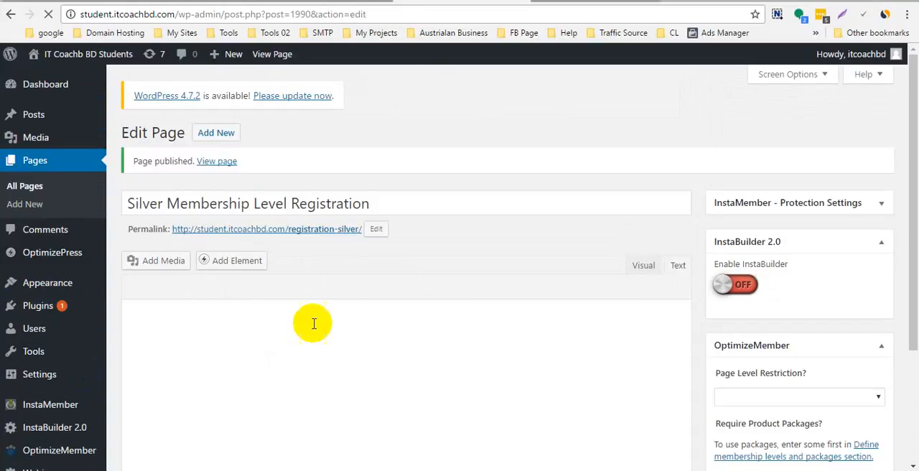
# - Open the published registration-silver page and check its content for the PayPal Pro form, glancing back at the form generator and page editor
pyautogui.click(324, 229)
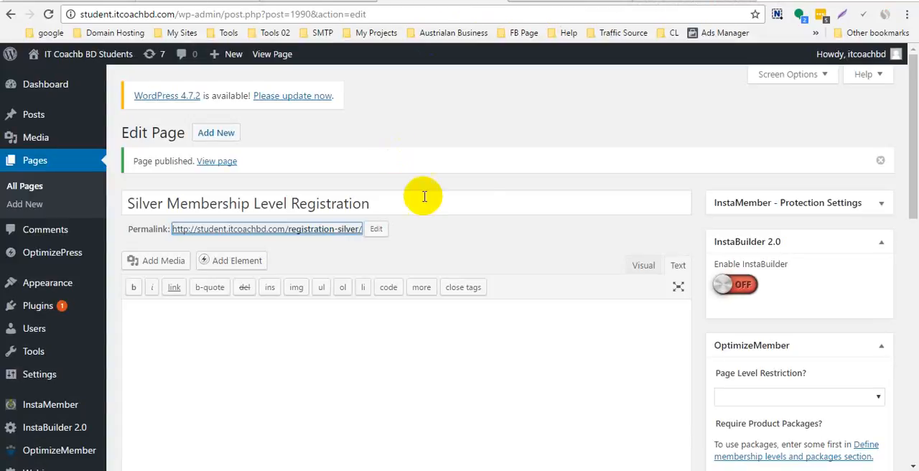
pyautogui.click(319, 2)
pyautogui.scroll(-2, 388, 187)
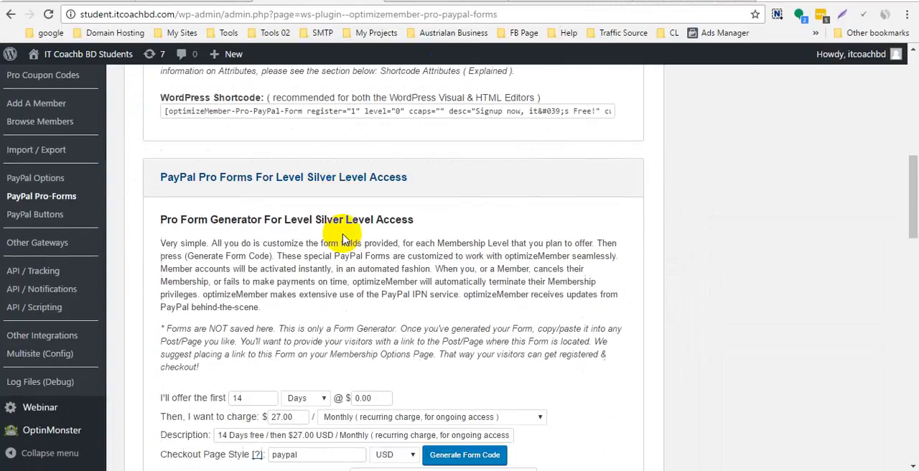
pyautogui.click(457, 2)
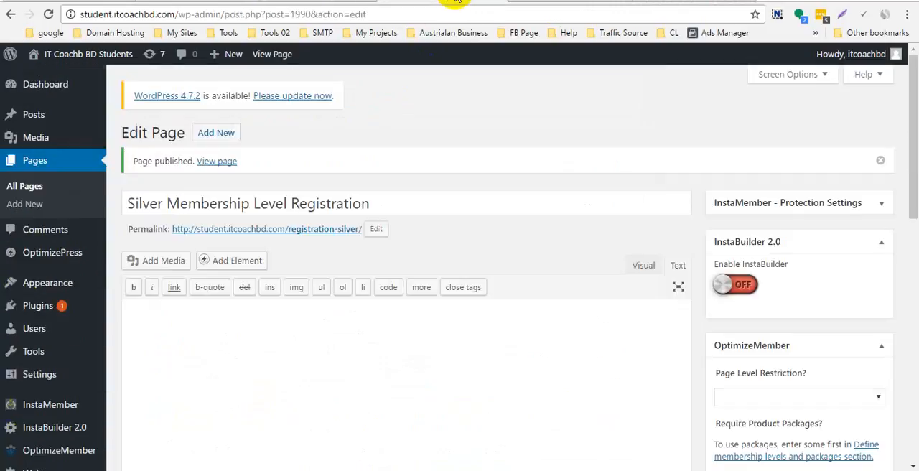
pyautogui.click(539, 2)
pyautogui.scroll(-2, 498, 170)
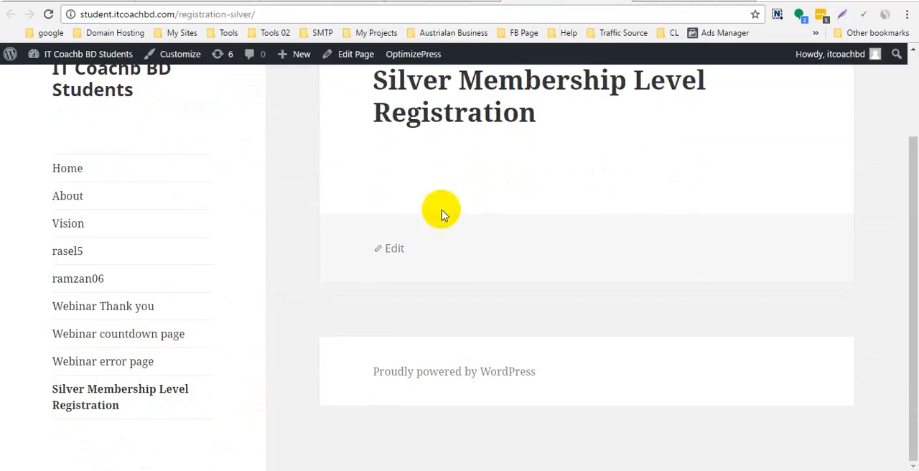
pyautogui.scroll(1, 434, 221)
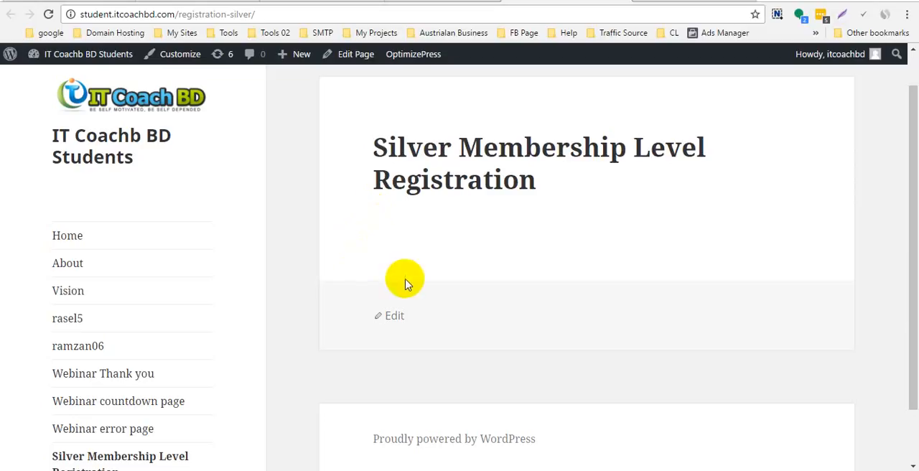
pyautogui.scroll(-1, 406, 284)
pyautogui.scroll(2, 431, 308)
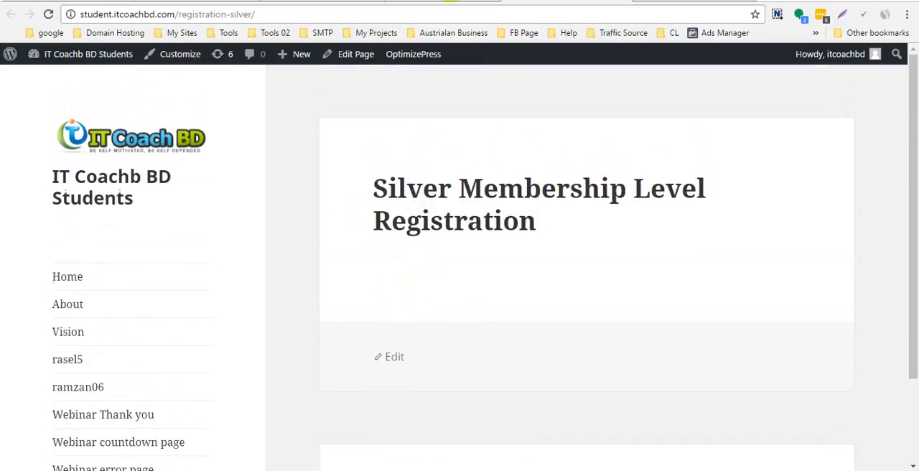
# - Paste the Silver Level PayPal Pro form shortcode into the empty content of the Silver registration page and update the page
pyautogui.click(439, 3)
pyautogui.scroll(-10, 506, 242)
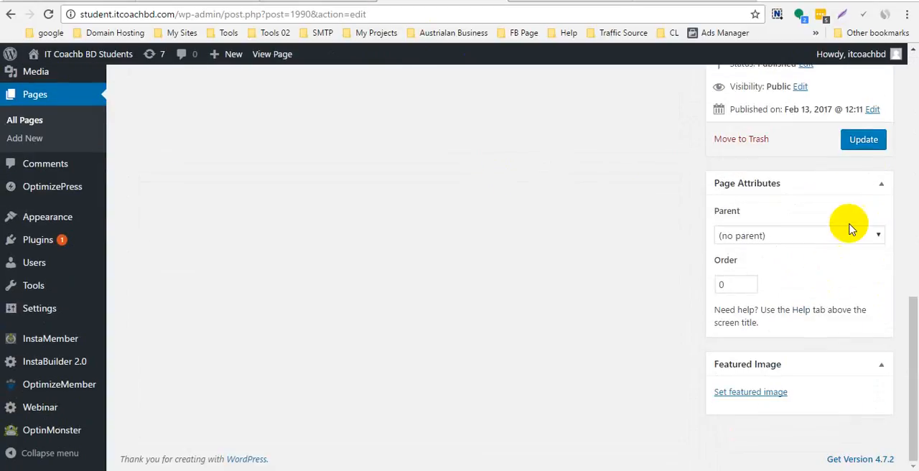
pyautogui.click(865, 146)
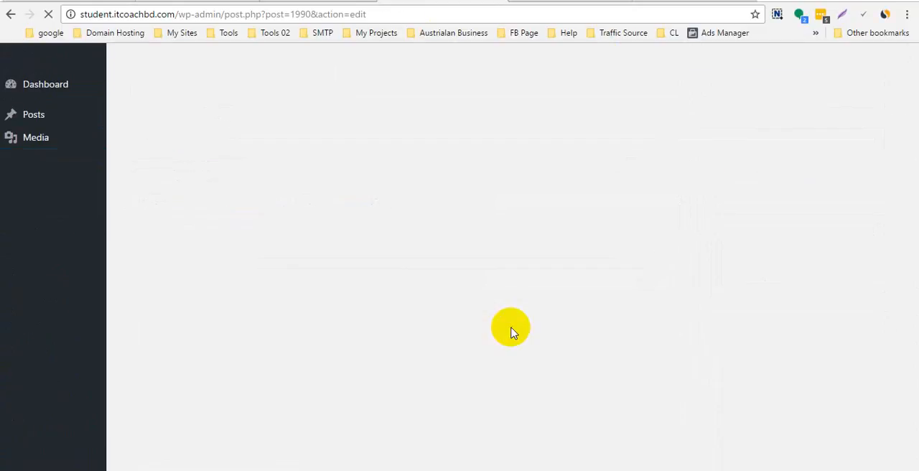
pyautogui.scroll(-1, 515, 357)
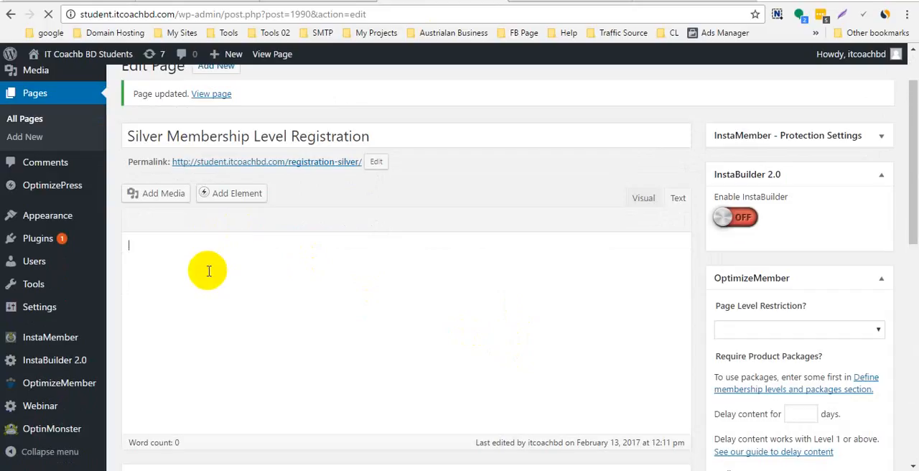
pyautogui.write('[optimizeMember-Pro-PayPal-Form level="1" ccaps="" desc="14 Days free / then $27.00 USD / Monthly ( recurring charge, for ongoing access )" ps="paypal" lc="" cc="USD" dg="0" ns="1" custom="student.itcoachbd.com" ta="0" tp="14" tt="D" ra="27.00" rp="1" rt="M" rr="1" rrt="" rra="2" accept="paypal,visa,mastercard,amex,discover,maestro,solo" accept_via_paypal="paypal" coupon="" accept_coupons="0" default_country_code="" captcha="0" /]')
pyautogui.scroll(-3, 550, 352)
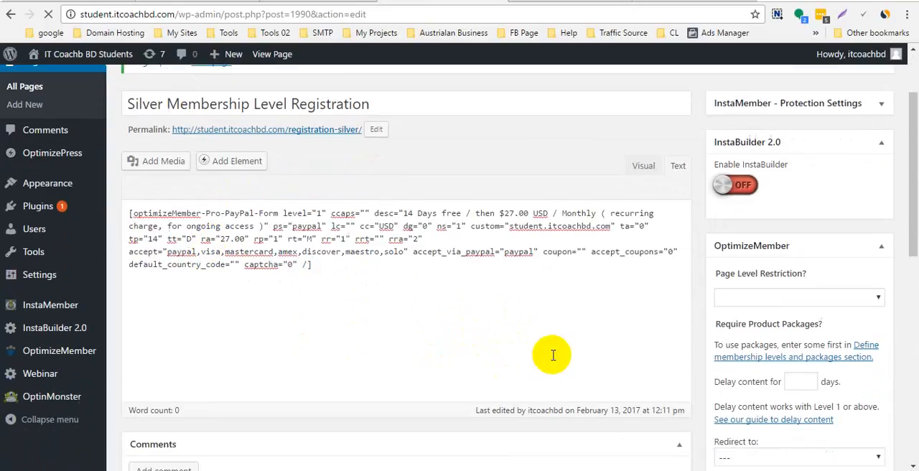
pyautogui.scroll(3, 550, 360)
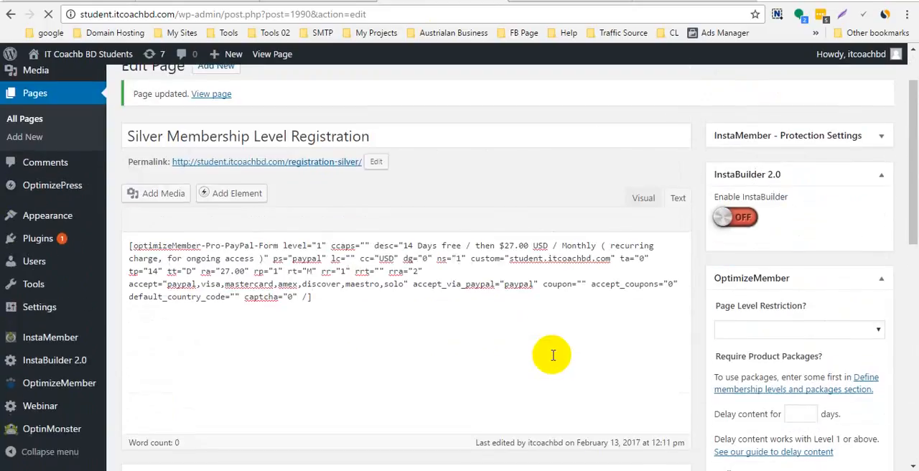
pyautogui.scroll(-5, 553, 355)
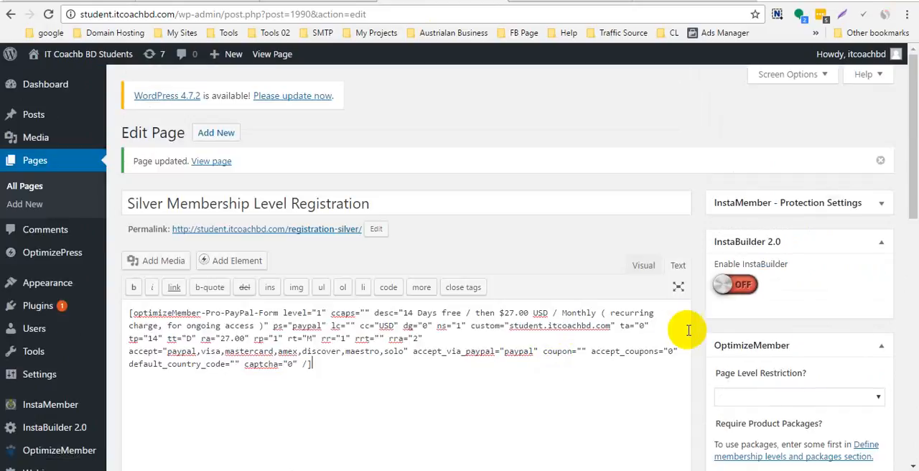
pyautogui.scroll(-5, 682, 327)
pyautogui.click(863, 310)
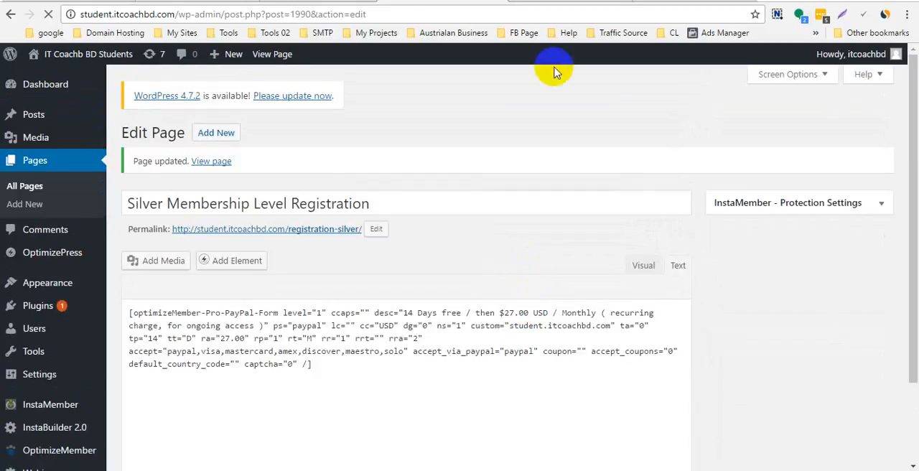
# - Reload the published registration-silver page and examine the notice and pricing description above the registration form
pyautogui.click(544, 3)
pyautogui.click(48, 15)
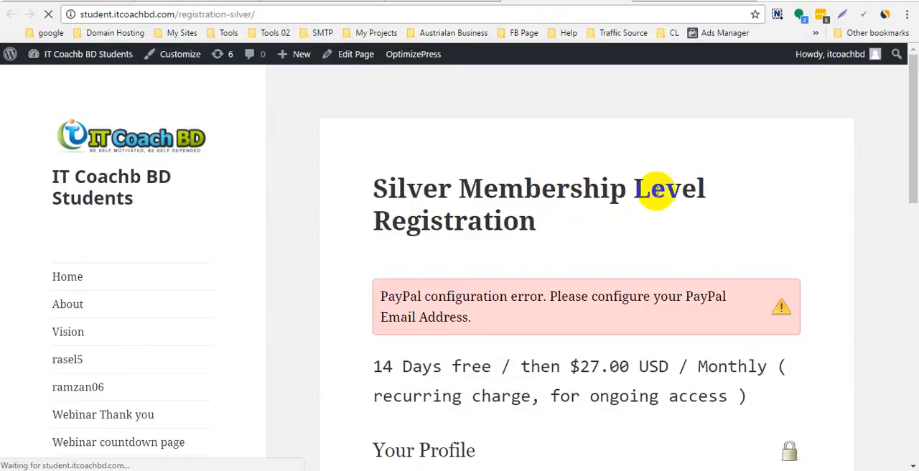
pyautogui.scroll(-1, 461, 187)
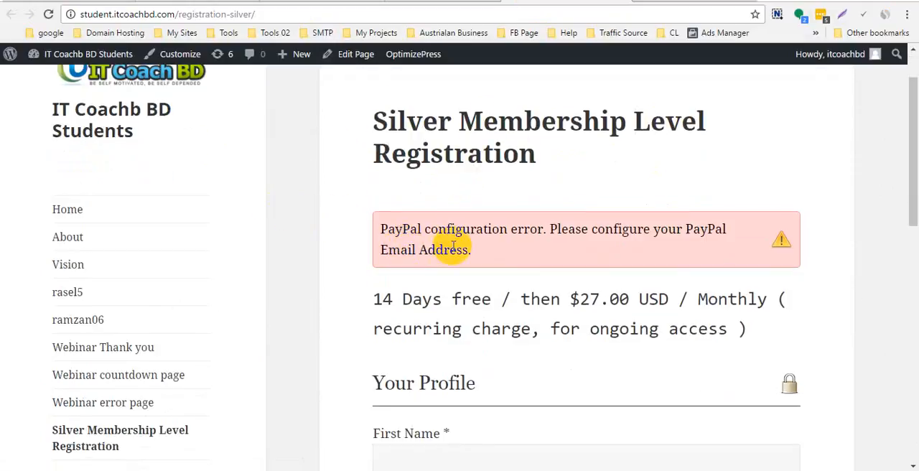
pyautogui.moveTo(504, 254); pyautogui.dragTo(376, 230)
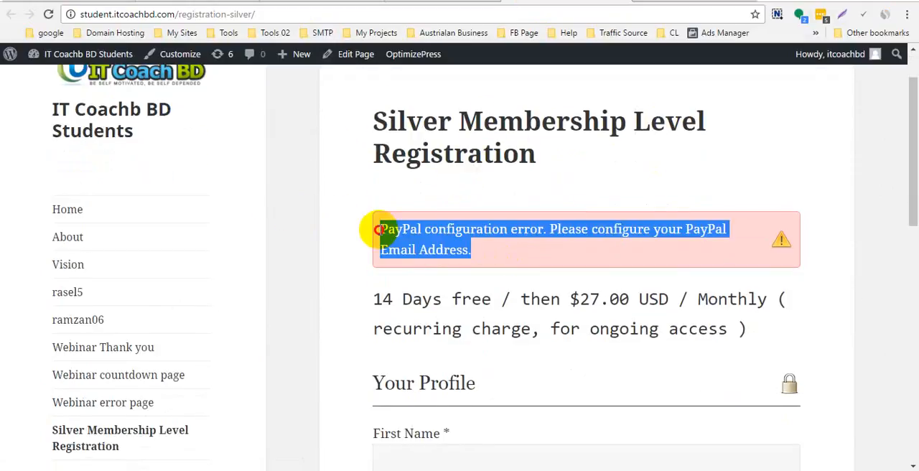
pyautogui.click(417, 231)
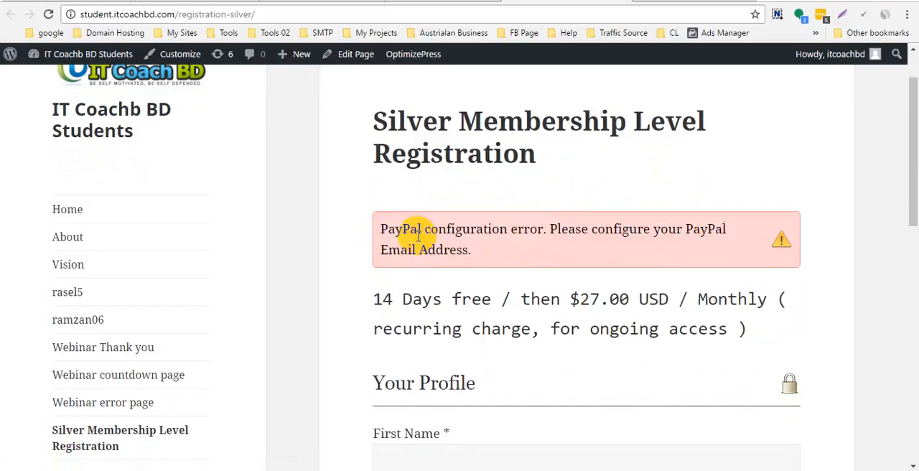
pyautogui.scroll(-4, 431, 242)
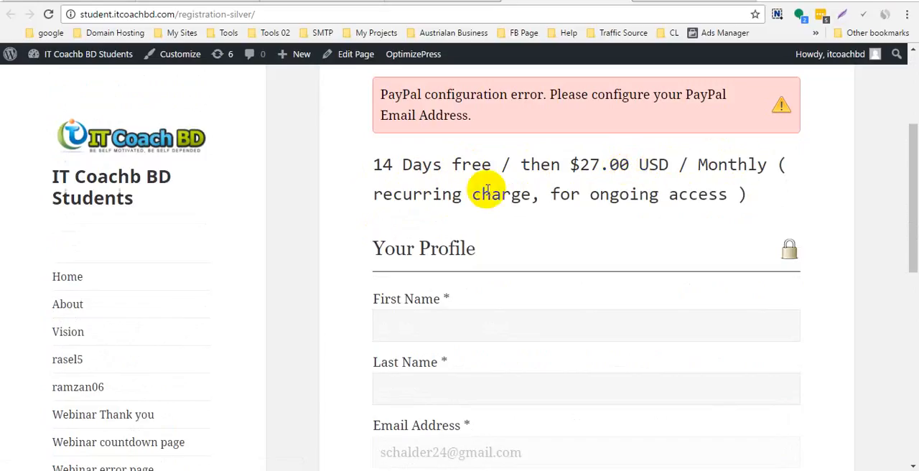
pyautogui.moveTo(753, 197); pyautogui.dragTo(521, 193)
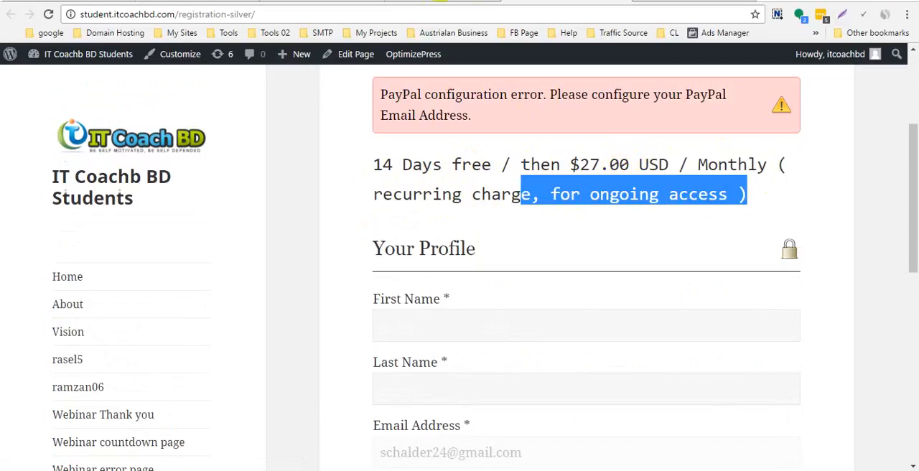
# - Compare the recurring-charge description on the published page with the shortcode in the form generator and the page editor
pyautogui.click(307, 2)
pyautogui.click(296, 3)
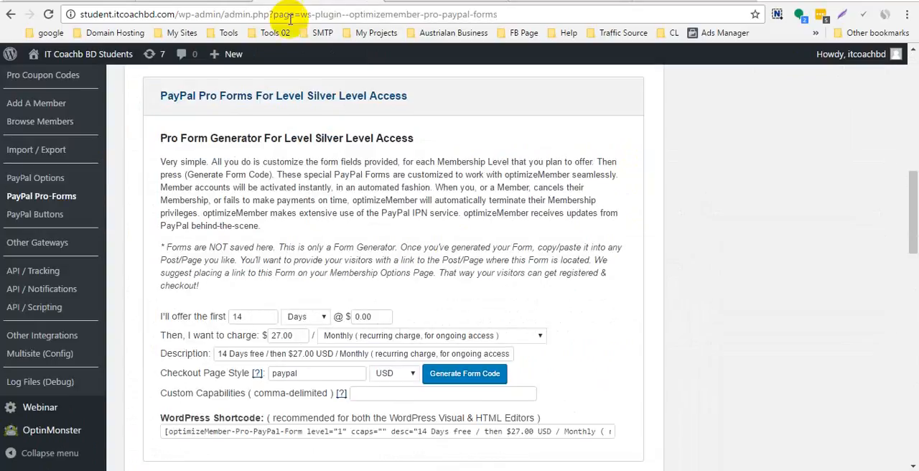
pyautogui.scroll(-2, 459, 318)
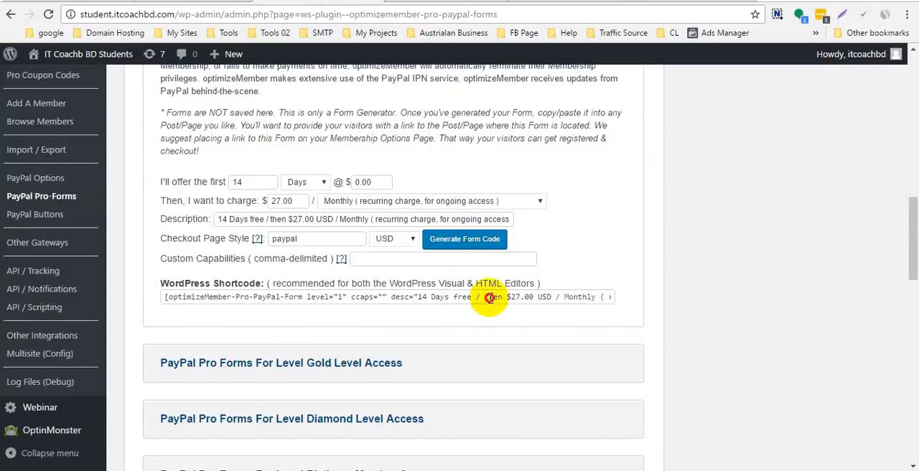
pyautogui.click(489, 297)
pyautogui.moveTo(419, 297); pyautogui.dragTo(501, 299)
pyautogui.click(507, 296)
pyautogui.click(557, 2)
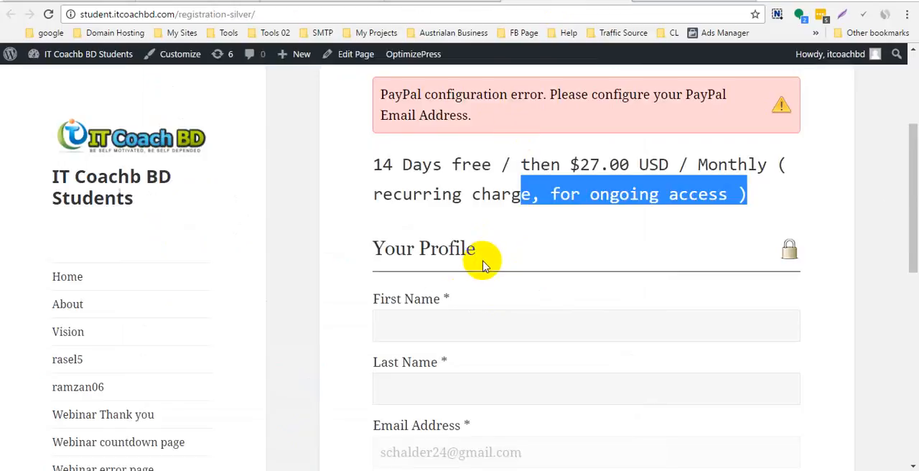
pyautogui.click(416, 2)
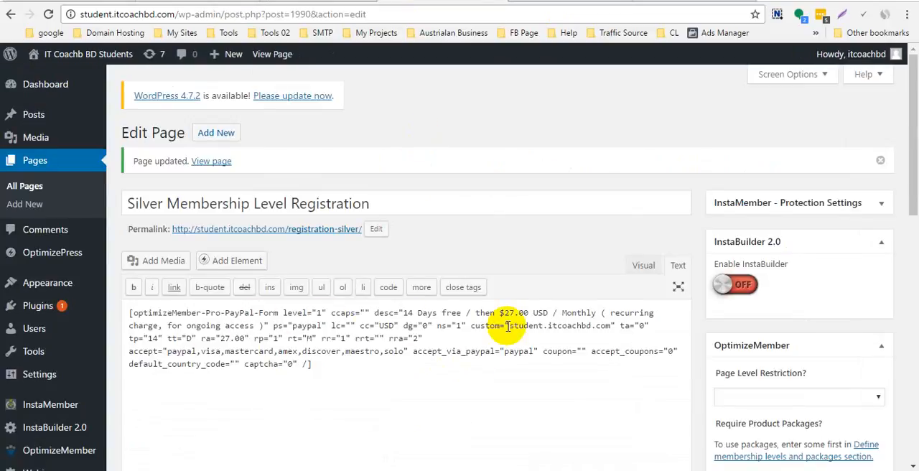
pyautogui.moveTo(609, 313); pyautogui.dragTo(261, 325)
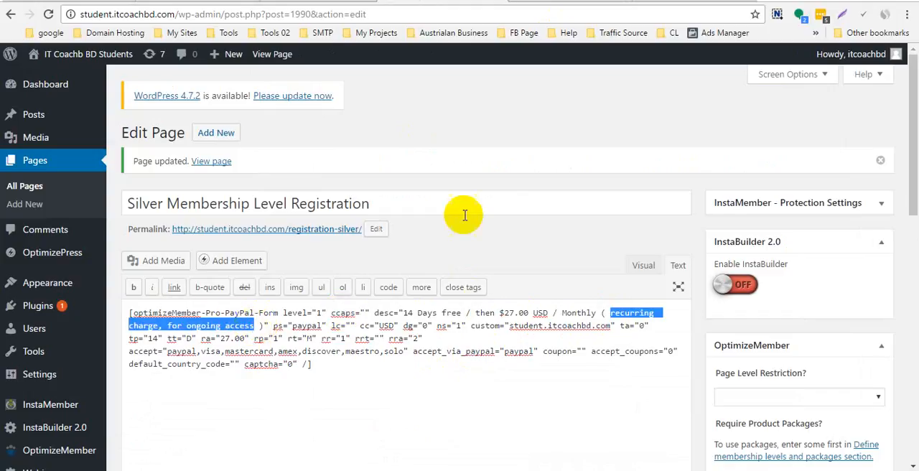
# - Return to the published Silver registration page and review its profile fields, billing methods and checkout section
pyautogui.click(583, 4)
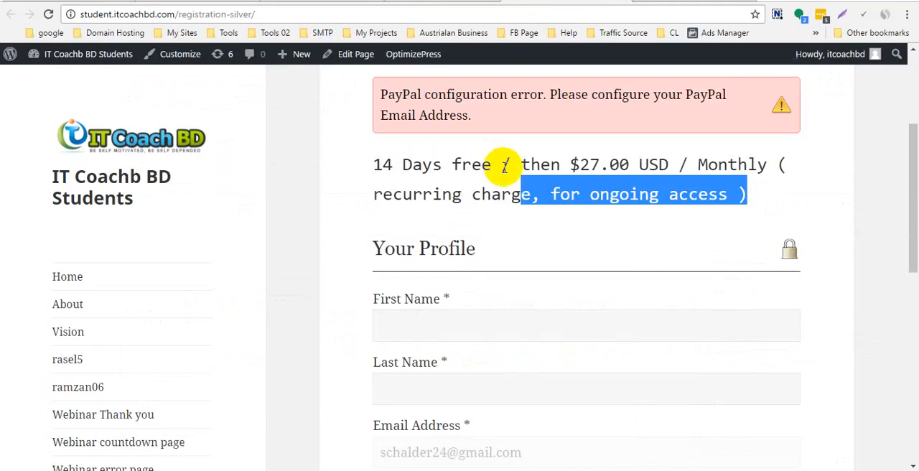
pyautogui.scroll(-5, 520, 164)
pyautogui.scroll(5, 519, 154)
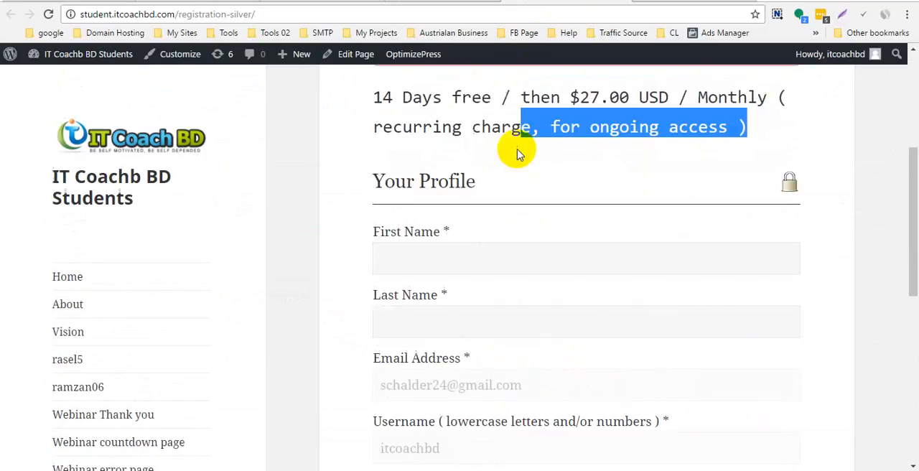
pyautogui.scroll(-2, 480, 154)
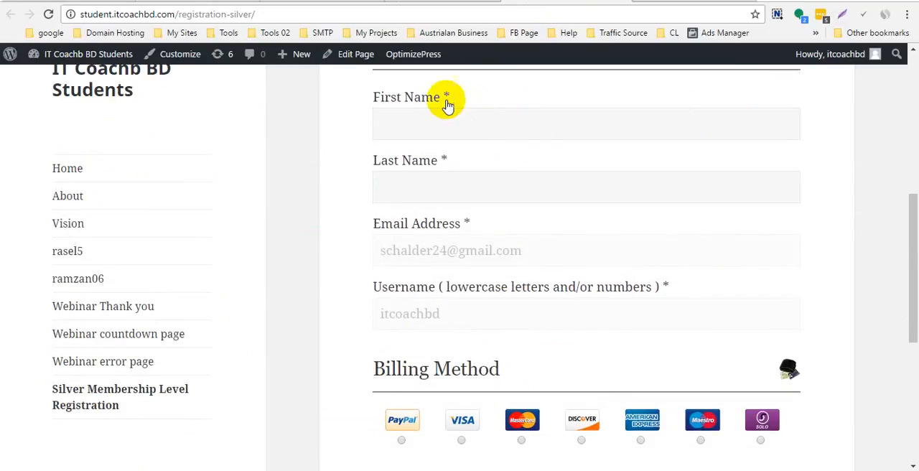
pyautogui.scroll(1, 439, 129)
pyautogui.scroll(1, 431, 172)
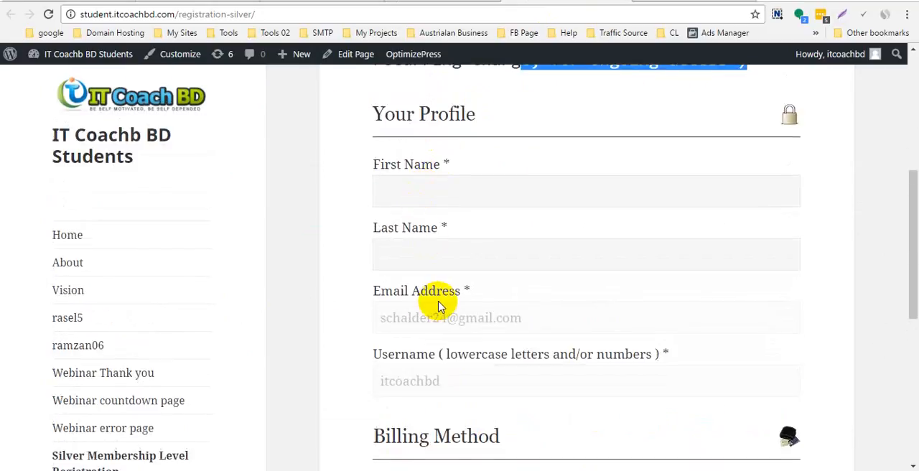
pyautogui.scroll(-2, 424, 337)
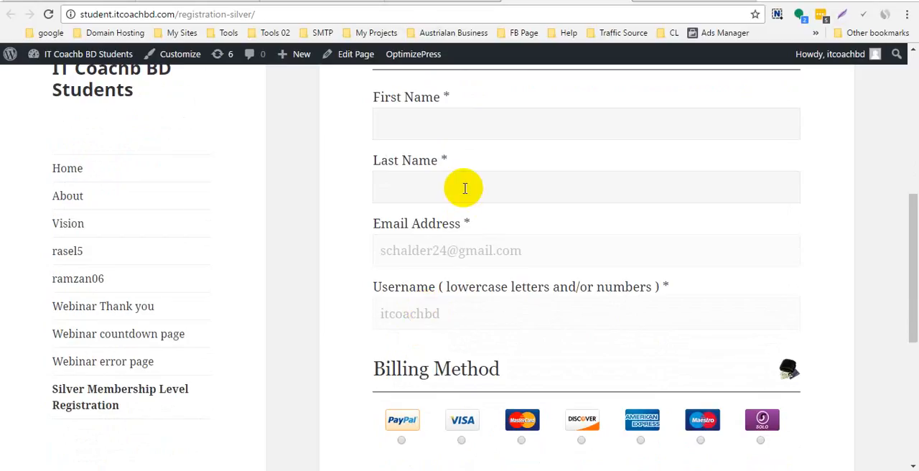
pyautogui.scroll(-3, 452, 208)
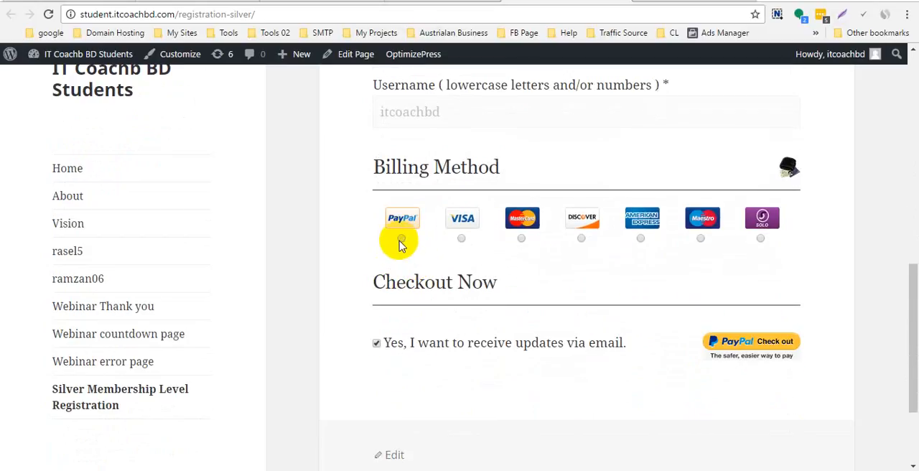
# - Try the PayPal, Visa, MasterCard, Discover and American Express billing methods to inspect the payment fields each one requires
pyautogui.moveTo(386, 168); pyautogui.dragTo(502, 166)
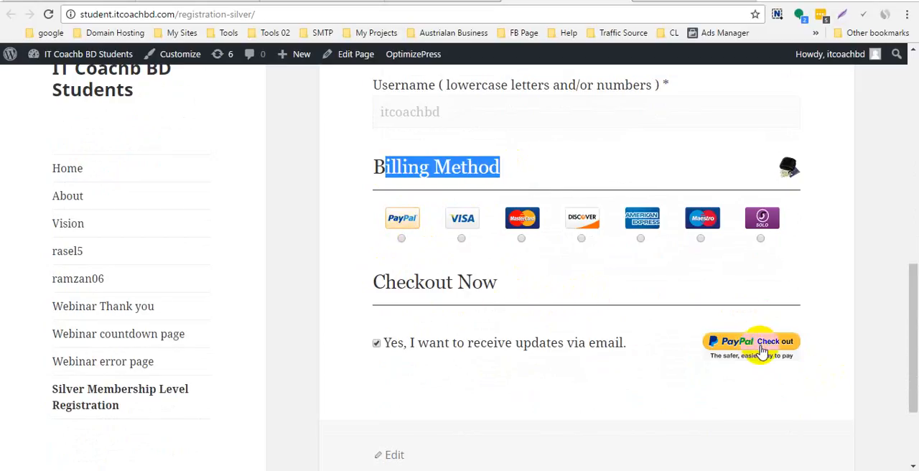
pyautogui.click(403, 241)
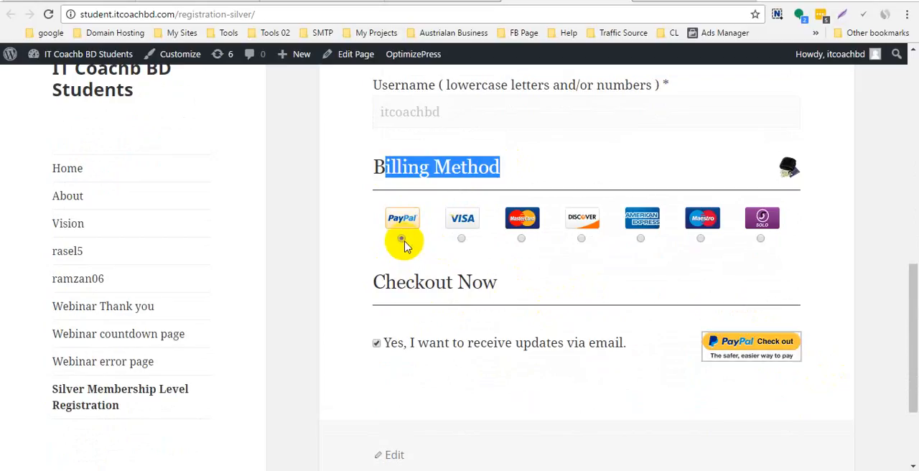
pyautogui.click(464, 240)
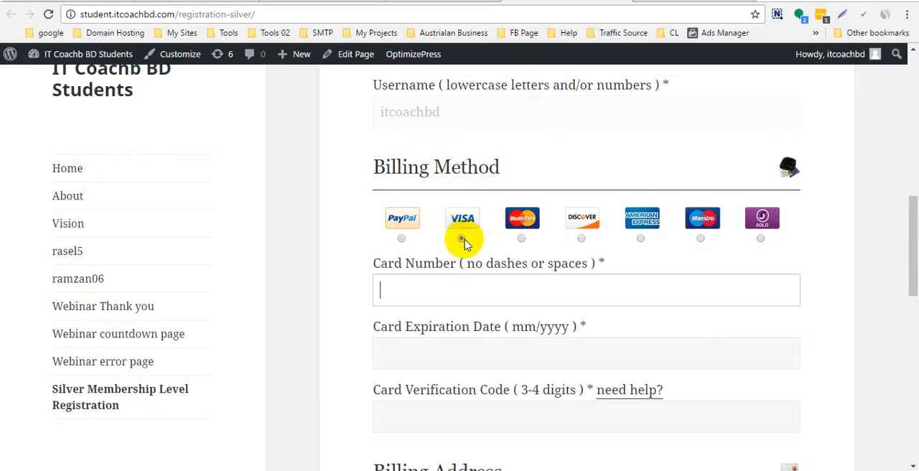
pyautogui.scroll(-3, 478, 301)
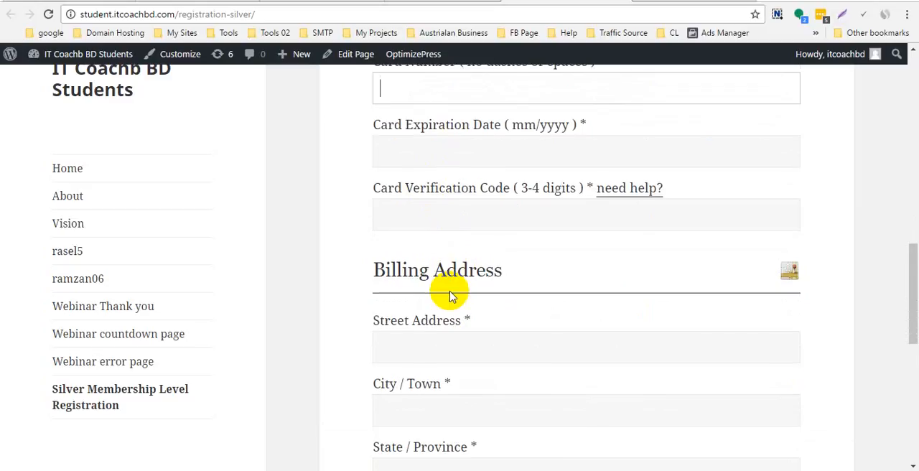
pyautogui.scroll(-8, 447, 294)
pyautogui.click(721, 231)
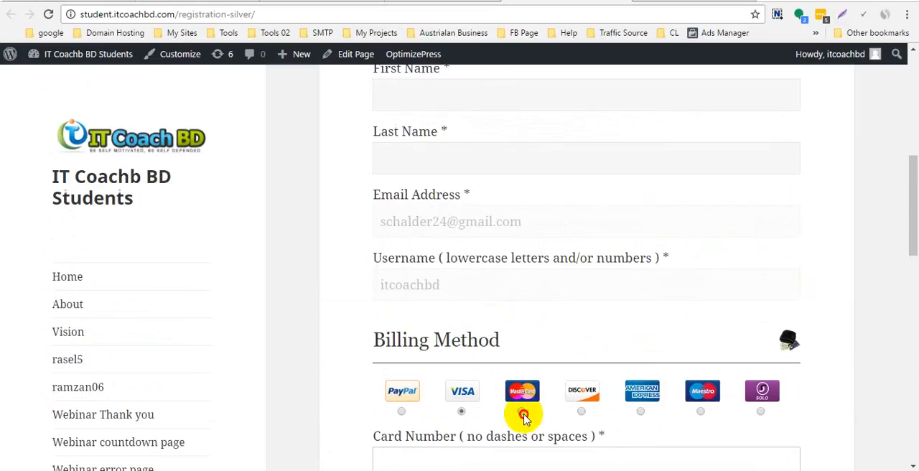
pyautogui.click(522, 413)
pyautogui.click(582, 406)
pyautogui.click(639, 405)
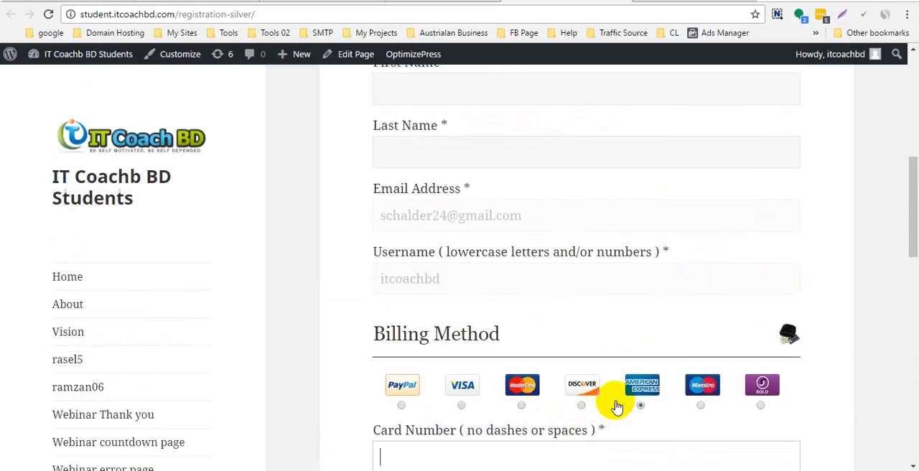
# - Check the billing address fields, including the country choices, and the checkout section of the card payment form
pyautogui.scroll(-7, 615, 401)
pyautogui.scroll(-5, 612, 391)
pyautogui.scroll(4, 612, 391)
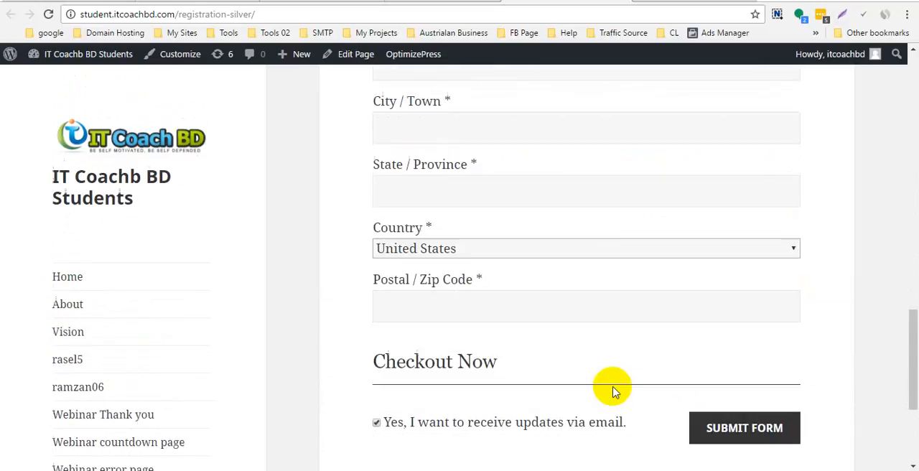
pyautogui.click(609, 300)
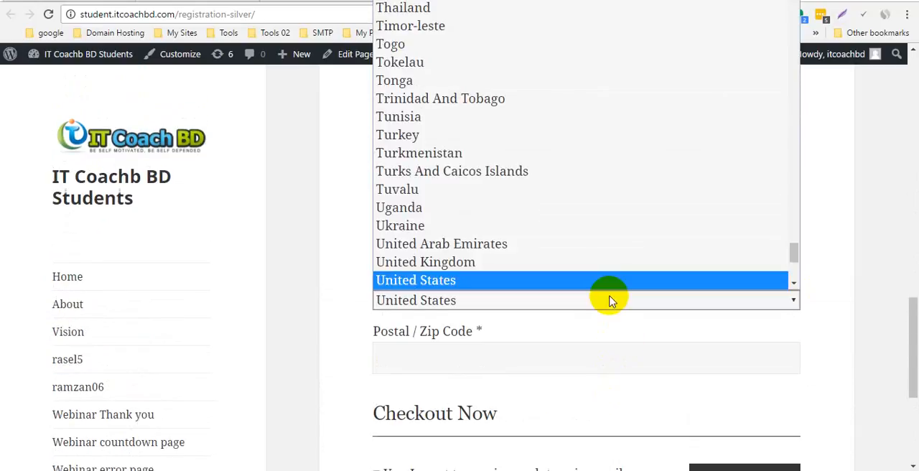
pyautogui.click(609, 300)
pyautogui.scroll(1, 614, 349)
pyautogui.scroll(10, 615, 351)
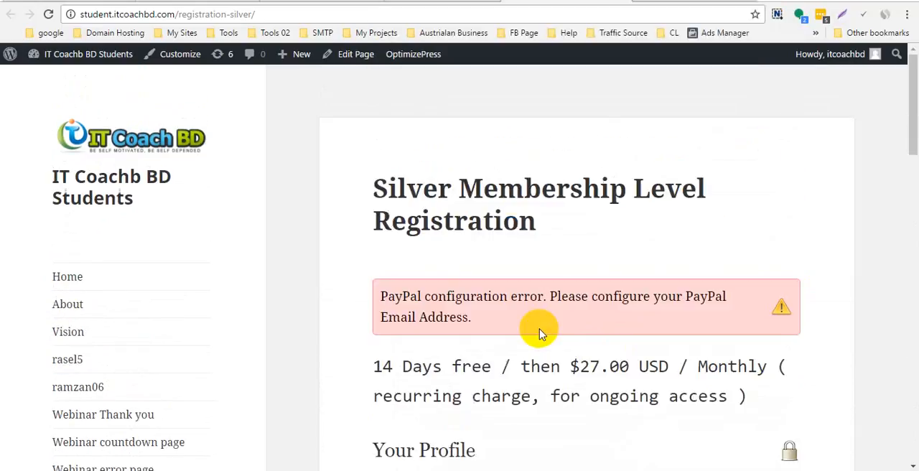
# - In the PayPal Pro form generator for Gold Level access, set the initial offer to 14 days at $47
pyautogui.click(423, 5)
pyautogui.click(337, 3)
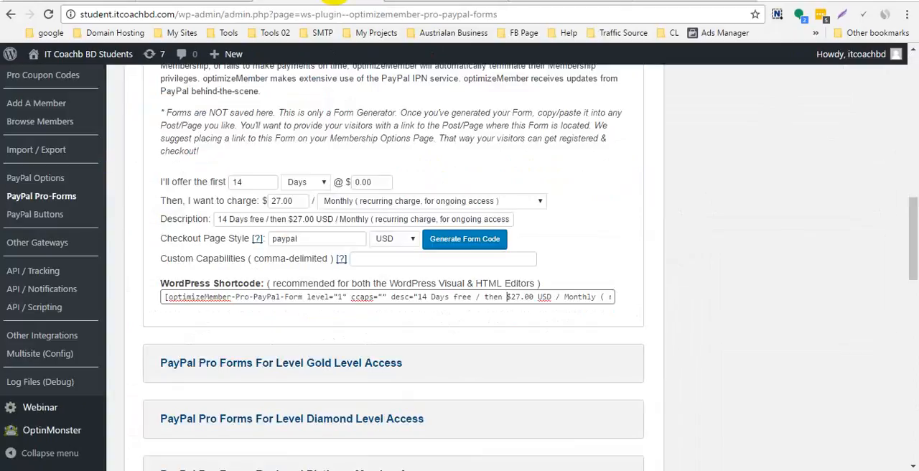
pyautogui.scroll(-3, 444, 337)
pyautogui.scroll(-1, 427, 325)
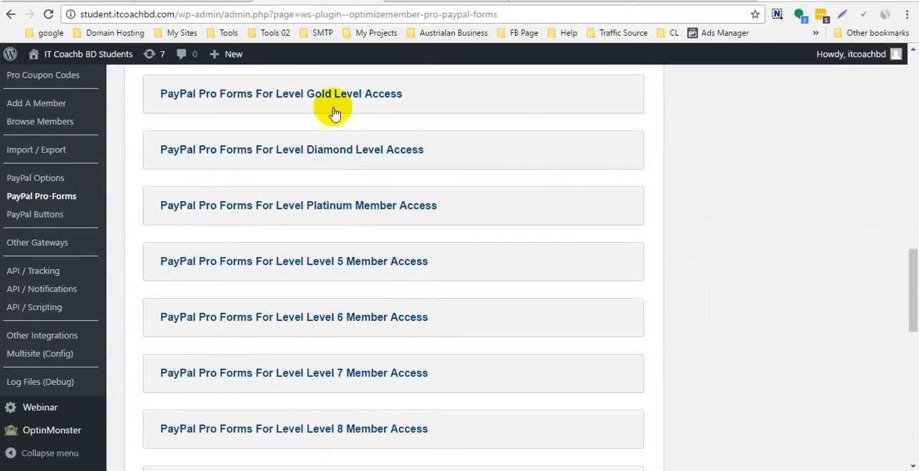
pyautogui.click(332, 106)
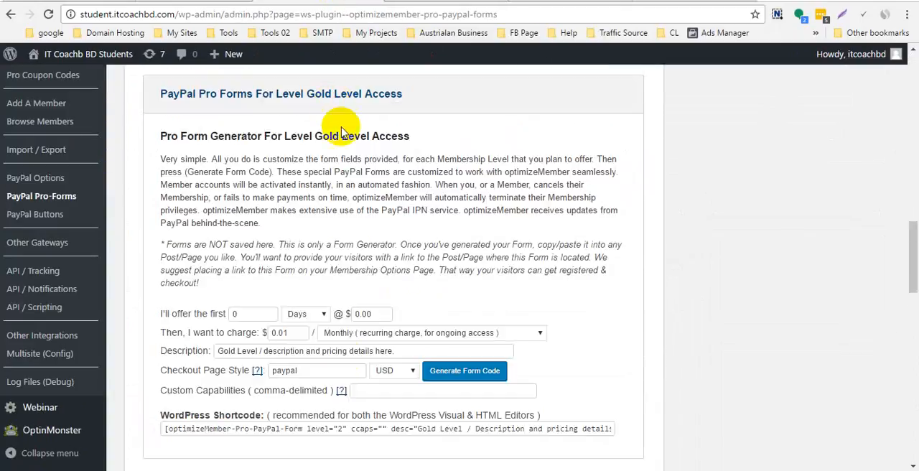
pyautogui.doubleClick(234, 314)
pyautogui.write('14')
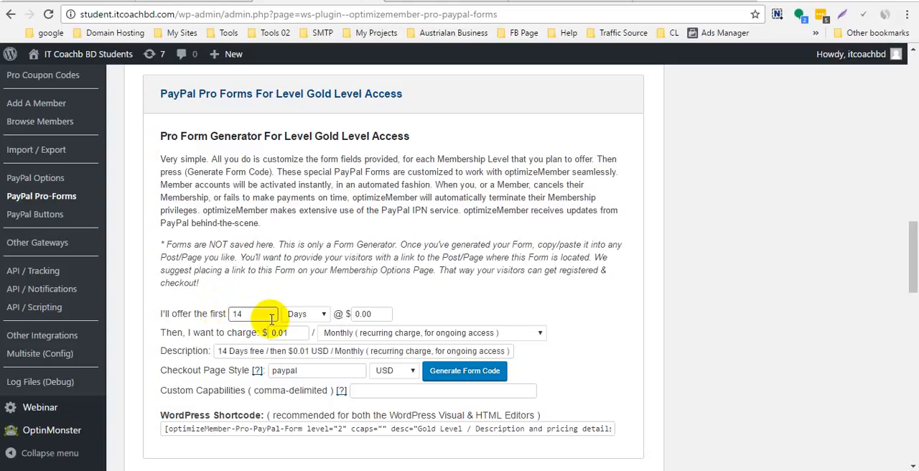
pyautogui.doubleClick(371, 313)
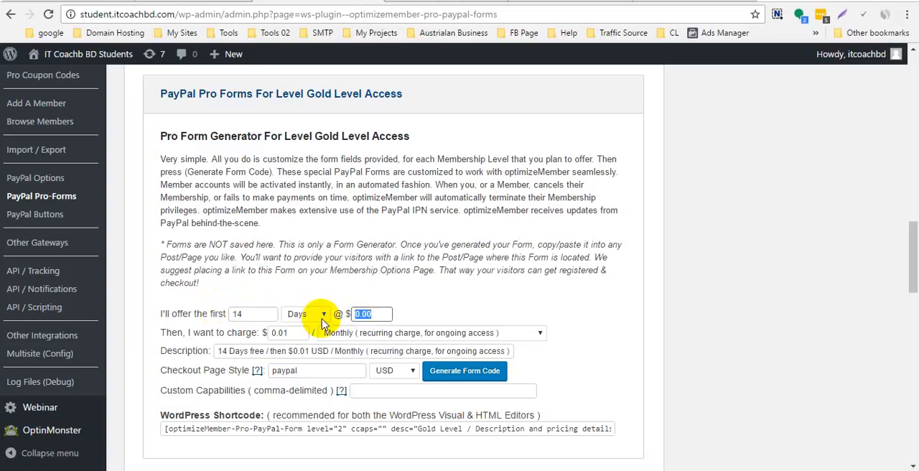
pyautogui.write('47')
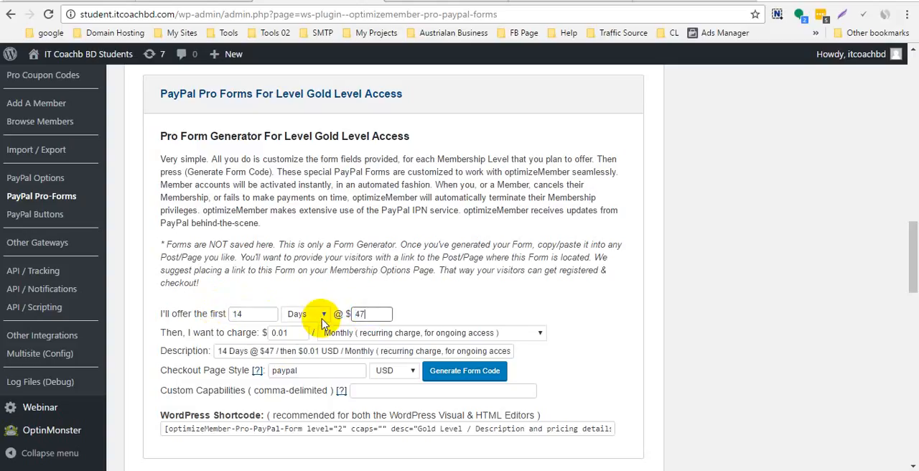
# - Set the Gold form's billing to Bi-Monthly recurring for ongoing access and generate its form code
pyautogui.click(415, 336)
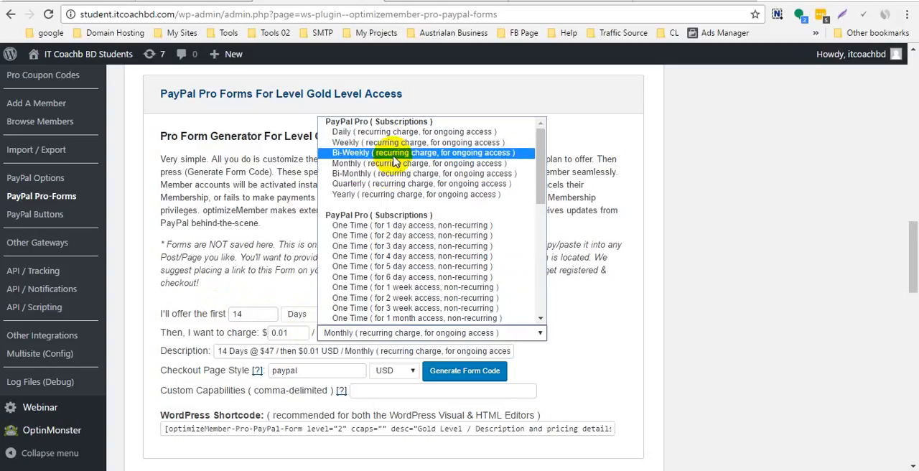
pyautogui.click(380, 173)
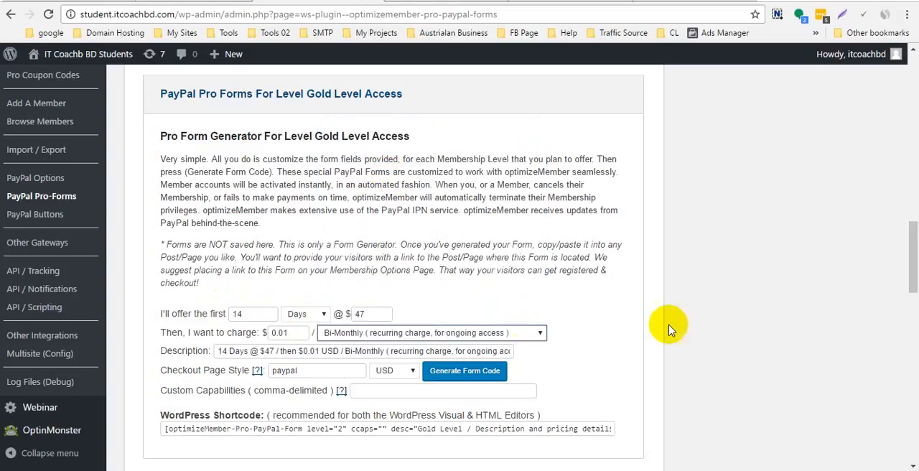
pyautogui.scroll(-2, 667, 328)
pyautogui.click(464, 236)
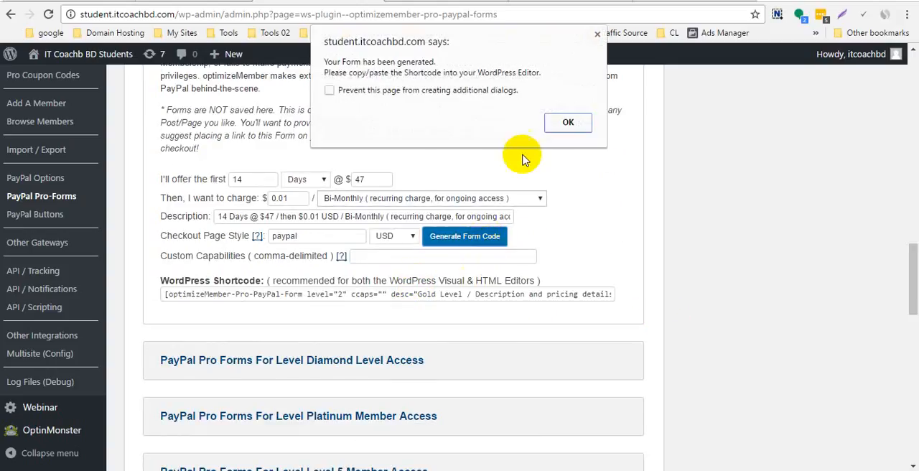
pyautogui.click(568, 122)
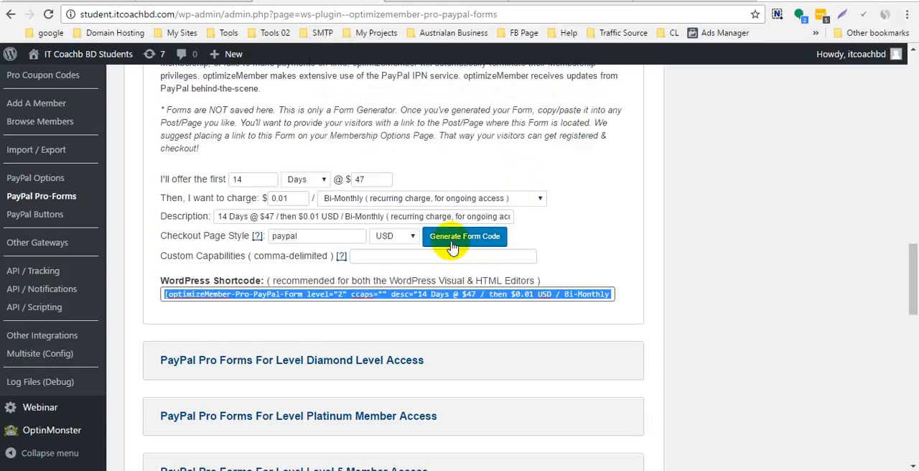
pyautogui.rightClick(388, 290)
pyautogui.click(752, 382)
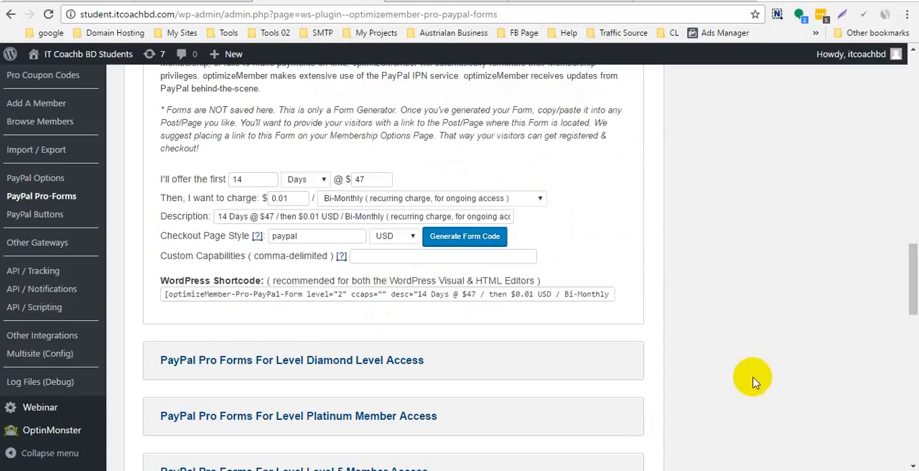
# - In the Diamond Level form generator, set the trial period to 14 days and the subsequent charge to $147
pyautogui.scroll(-2, 461, 338)
pyautogui.click(376, 223)
pyautogui.scroll(-2, 431, 316)
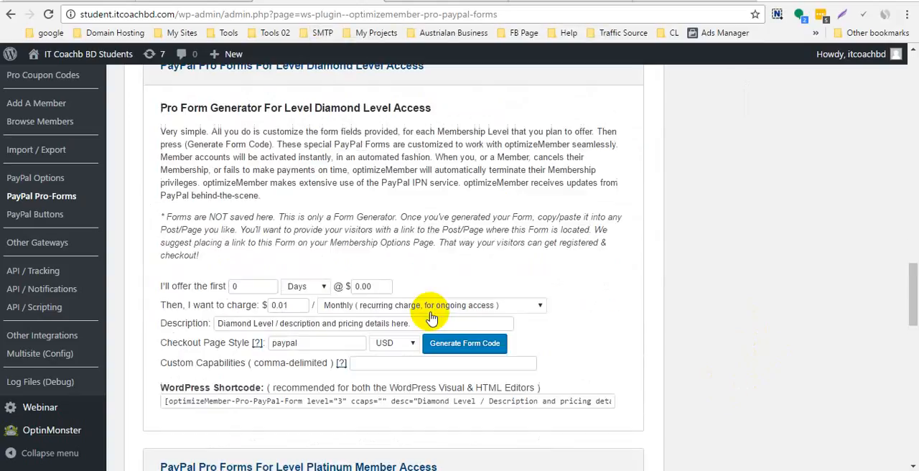
pyautogui.doubleClick(252, 244)
pyautogui.write('1')
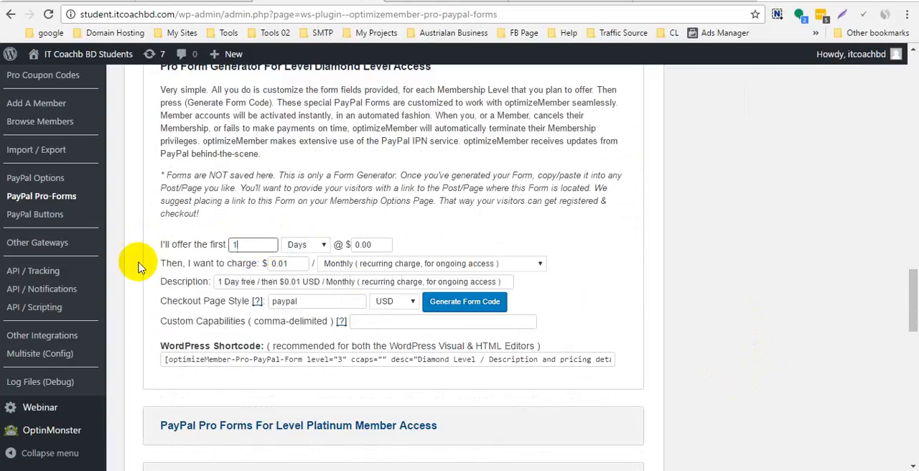
pyautogui.write('4')
pyautogui.click(367, 243)
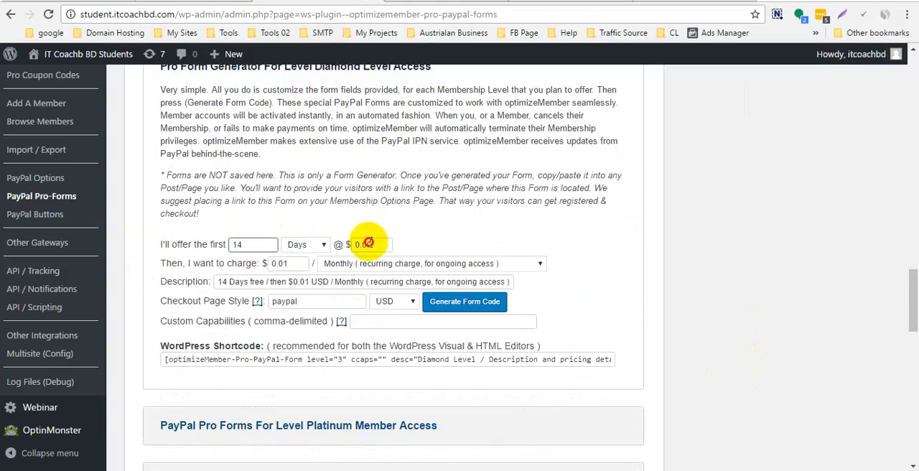
pyautogui.moveTo(368, 244); pyautogui.dragTo(185, 283)
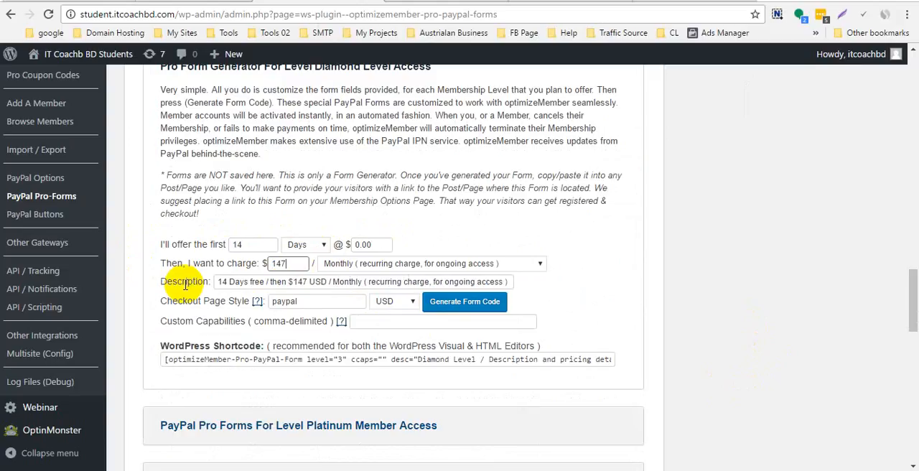
# - Set the Diamond form's billing to Yearly recurring for ongoing access and generate its form code
pyautogui.click(380, 267)
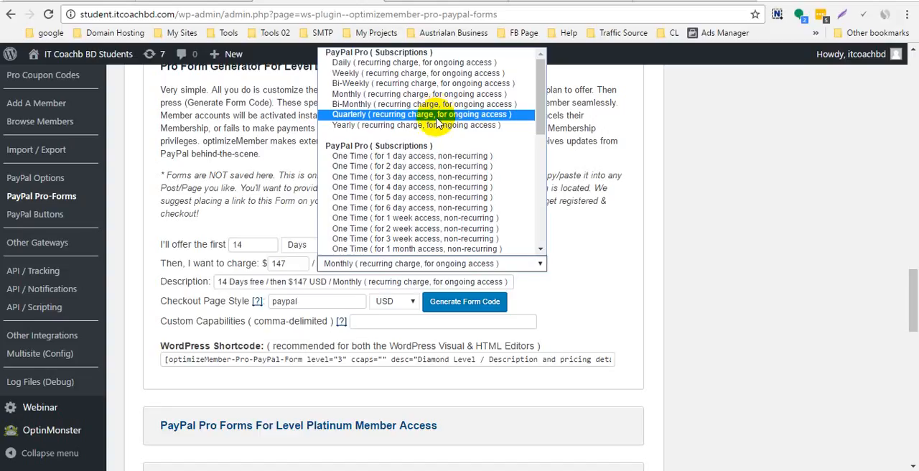
pyautogui.click(435, 125)
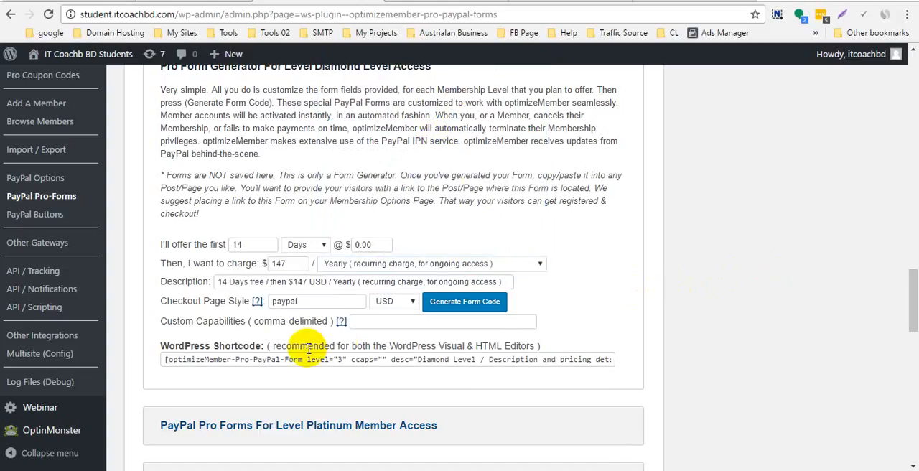
pyautogui.scroll(-1, 307, 348)
pyautogui.click(468, 234)
pyautogui.click(569, 122)
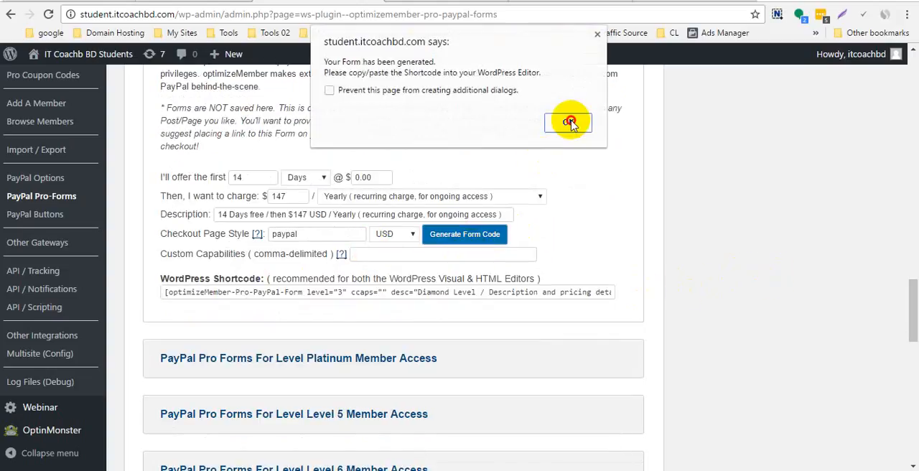
# - In the Platinum Member form generator, set the trial period to 14 days and the charge to $397
pyautogui.scroll(-1, 330, 294)
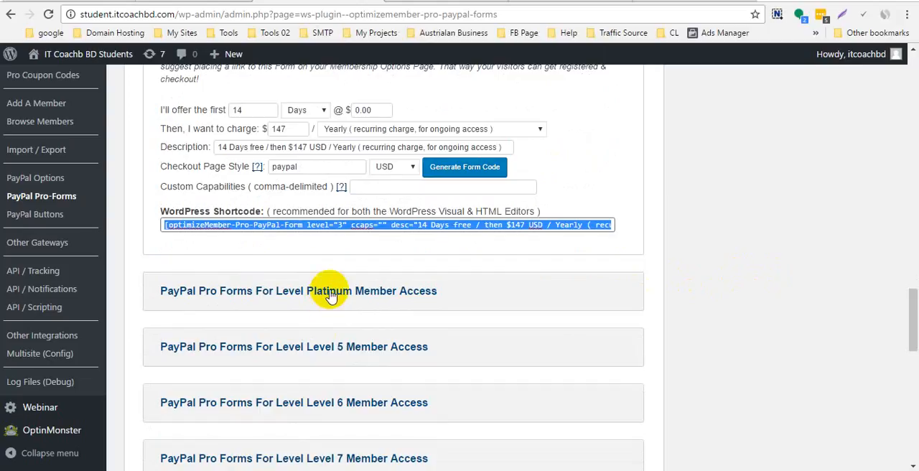
pyautogui.click(330, 294)
pyautogui.scroll(-4, 330, 287)
pyautogui.click(201, 241)
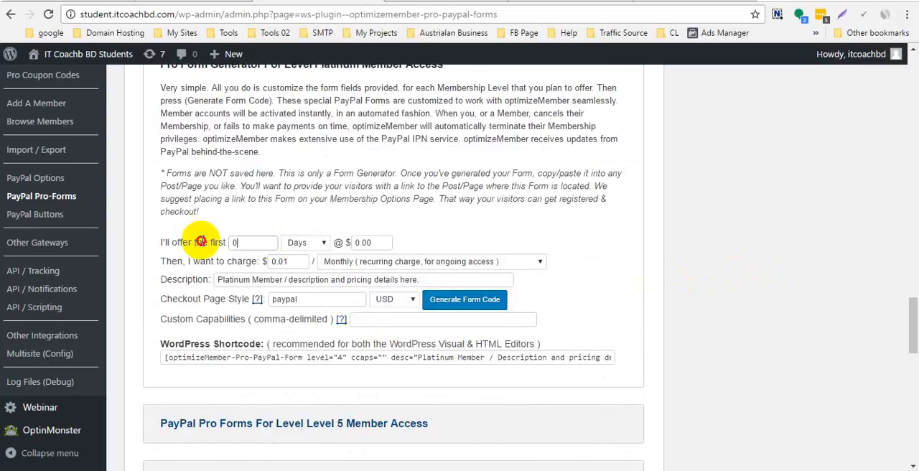
pyautogui.write('14')
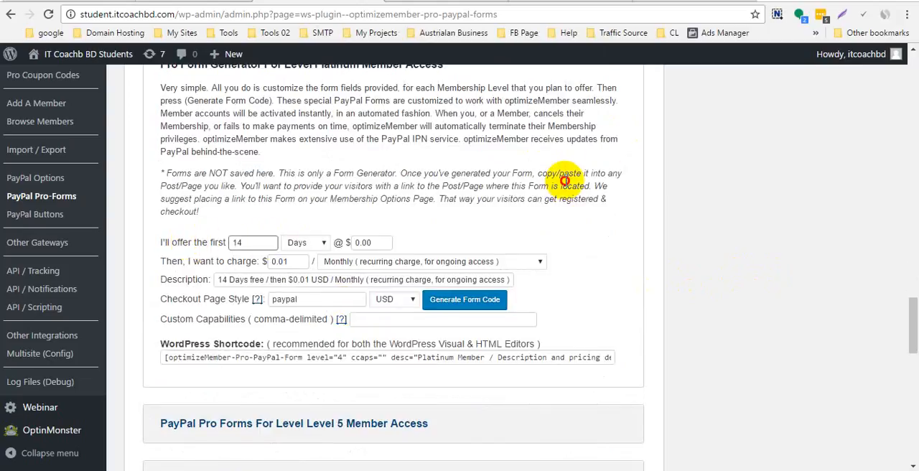
pyautogui.moveTo(301, 261); pyautogui.dragTo(216, 269)
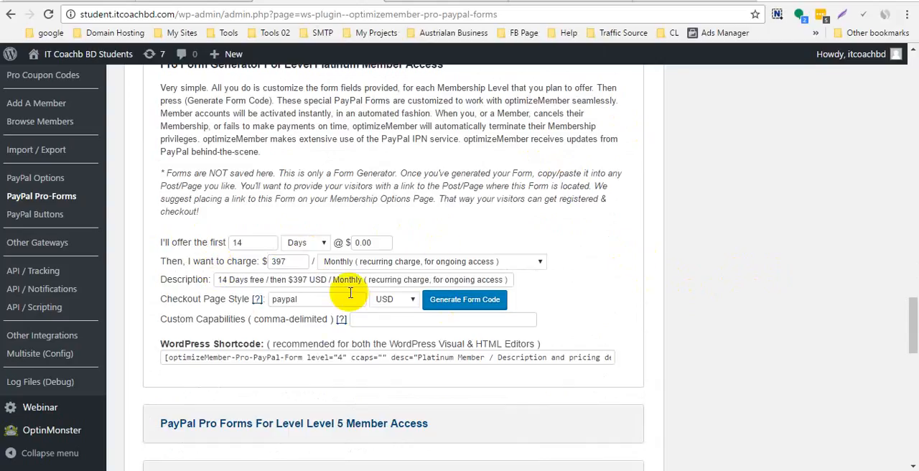
# - Set the Platinum form's billing to One Time for lifetime access, non-recurring, no trial
pyautogui.click(393, 263)
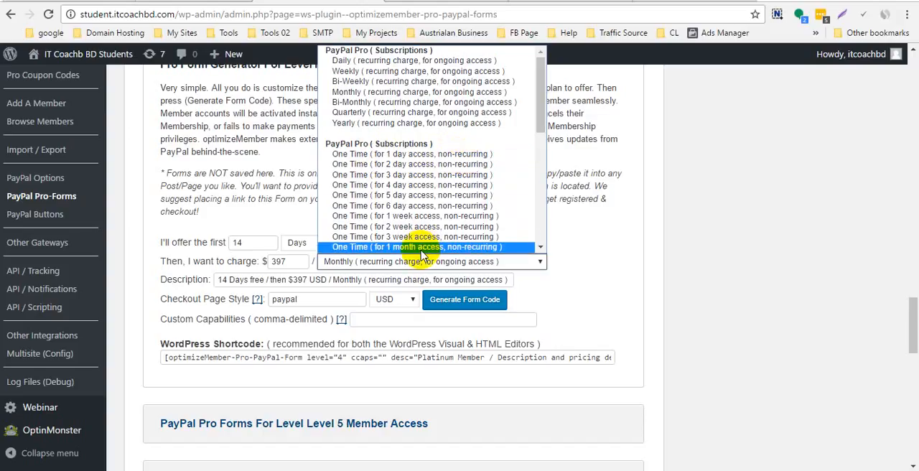
pyautogui.scroll(-3, 420, 236)
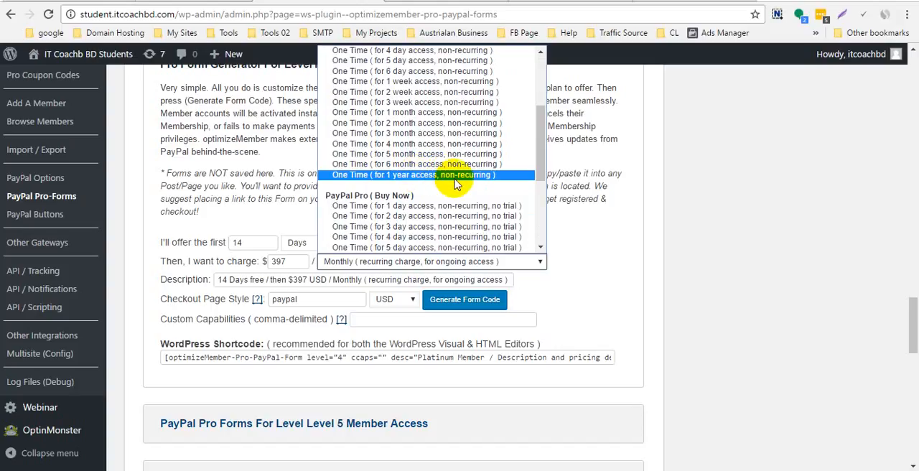
pyautogui.scroll(-5, 461, 190)
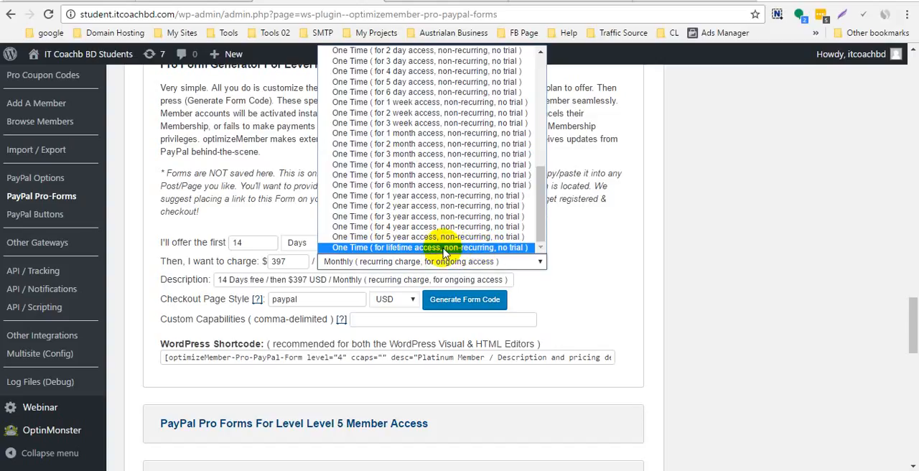
pyautogui.click(413, 248)
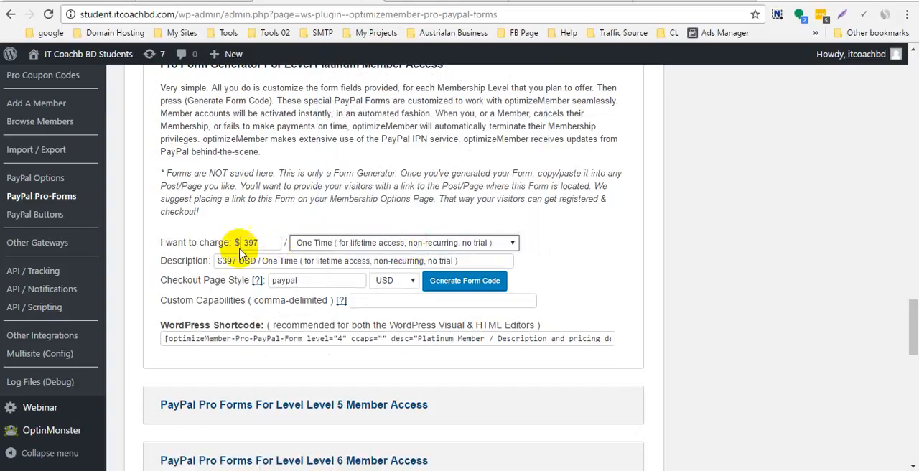
# - Review the recurring, one-time and Buy Now billing choices offered for the Platinum form
pyautogui.click(426, 246)
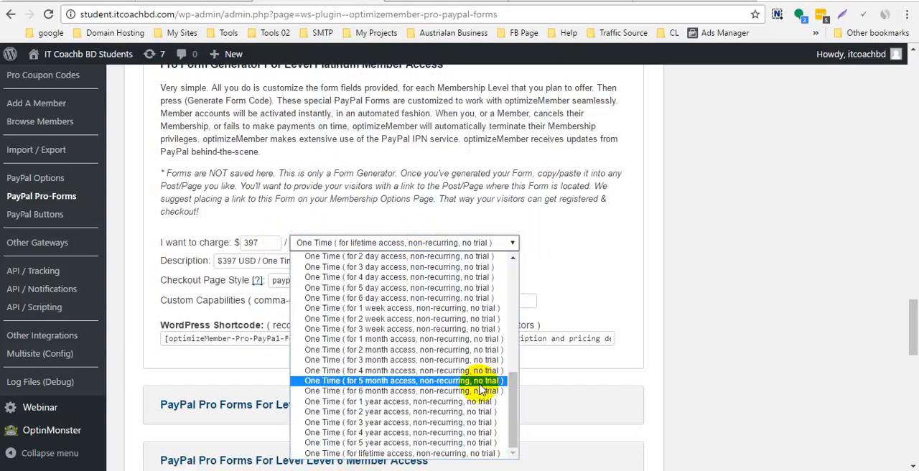
pyautogui.scroll(5, 479, 389)
pyautogui.scroll(-2, 477, 389)
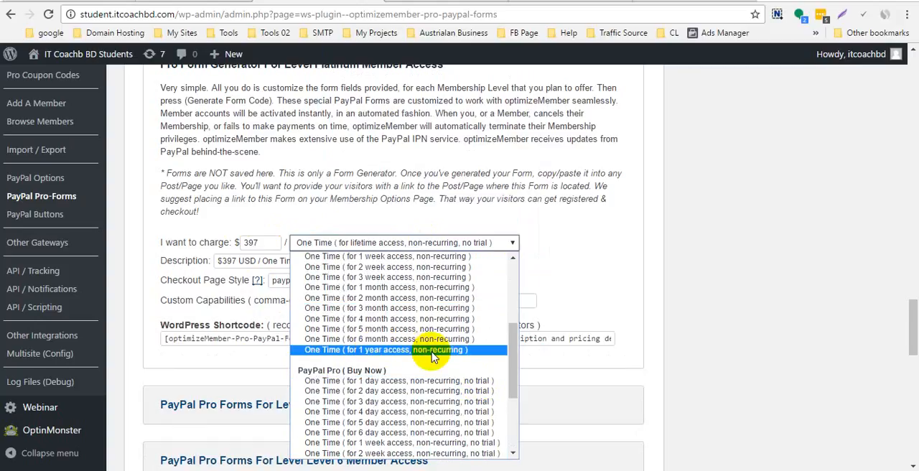
pyautogui.scroll(4, 434, 357)
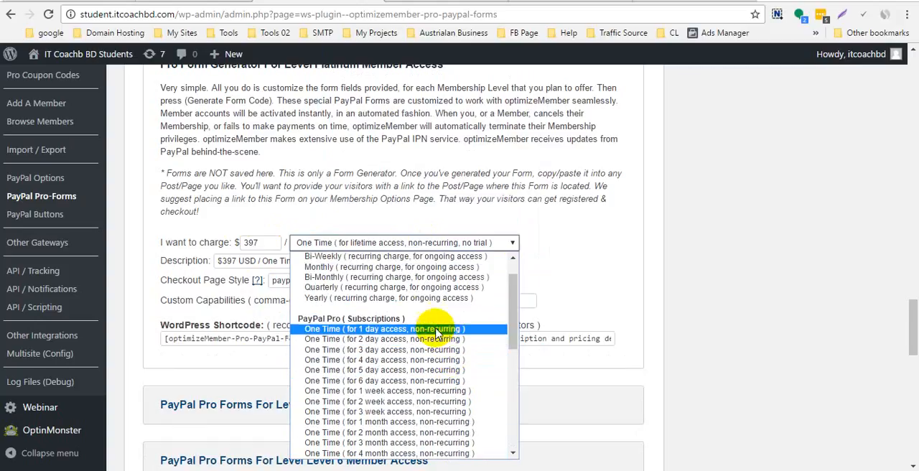
pyautogui.scroll(1, 437, 315)
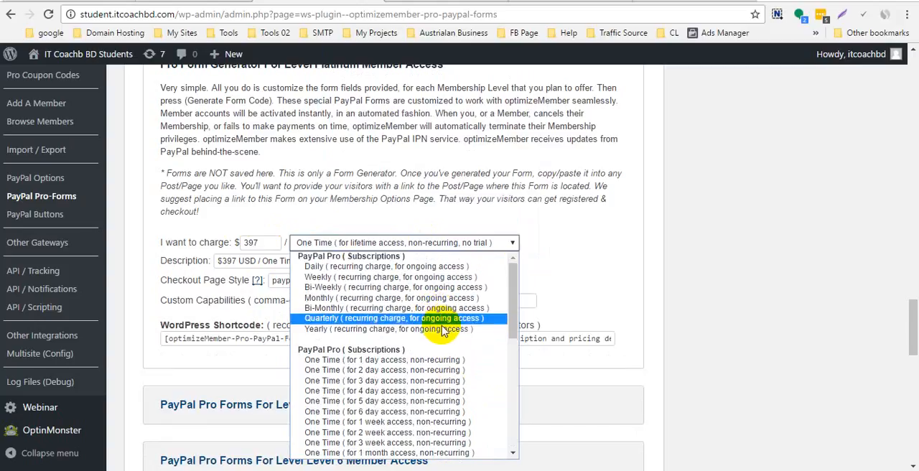
pyautogui.click(759, 245)
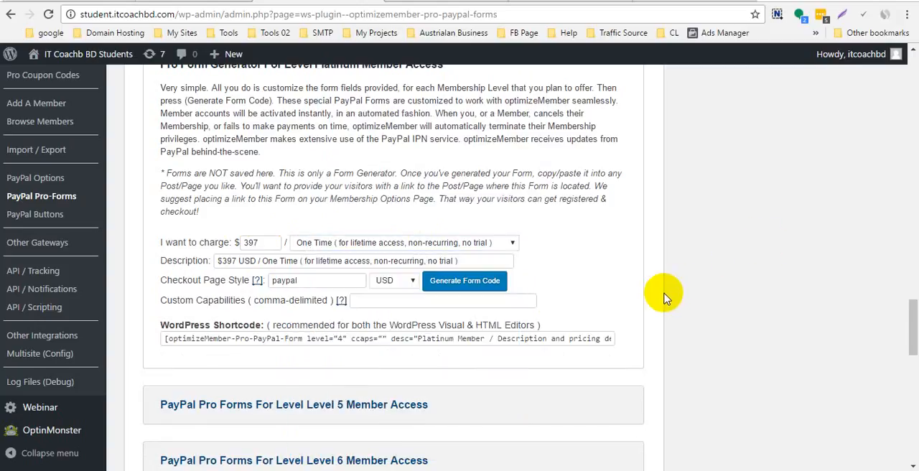
# - Generate the form code for the Platinum membership and copy its WordPress shortcode
pyautogui.scroll(-2, 664, 298)
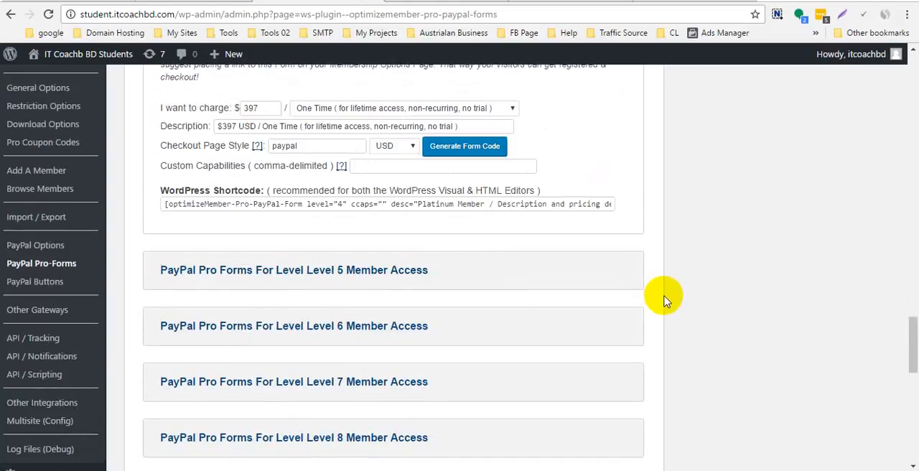
pyautogui.click(467, 147)
pyautogui.click(563, 121)
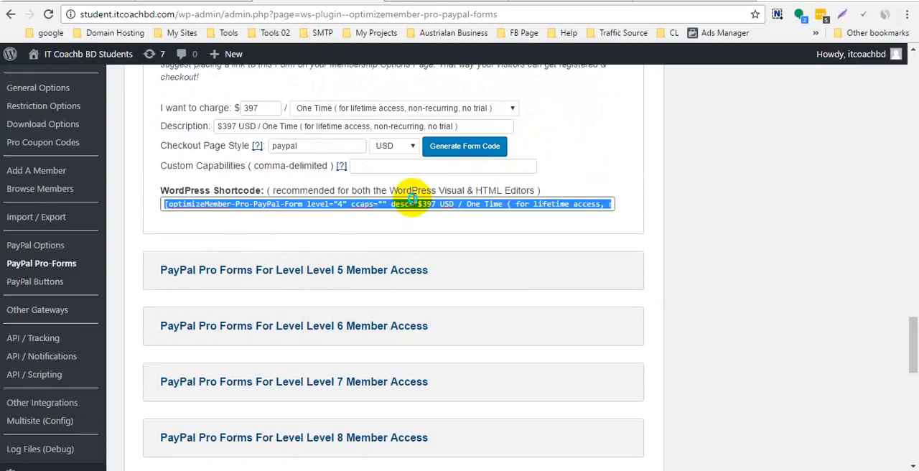
pyautogui.rightClick(412, 198)
pyautogui.click(409, 227)
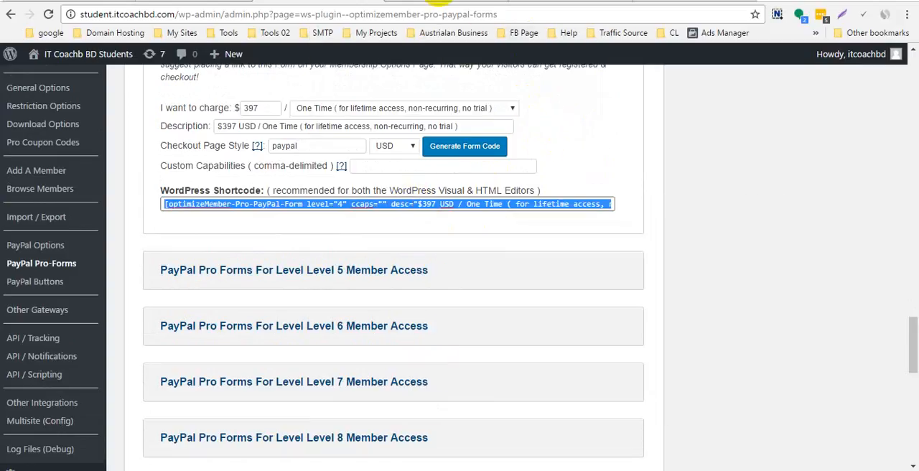
# - Examine the Silver Membership registration page, including its billing method, billing address and checkout sections
pyautogui.click(459, 3)
pyautogui.click(567, 3)
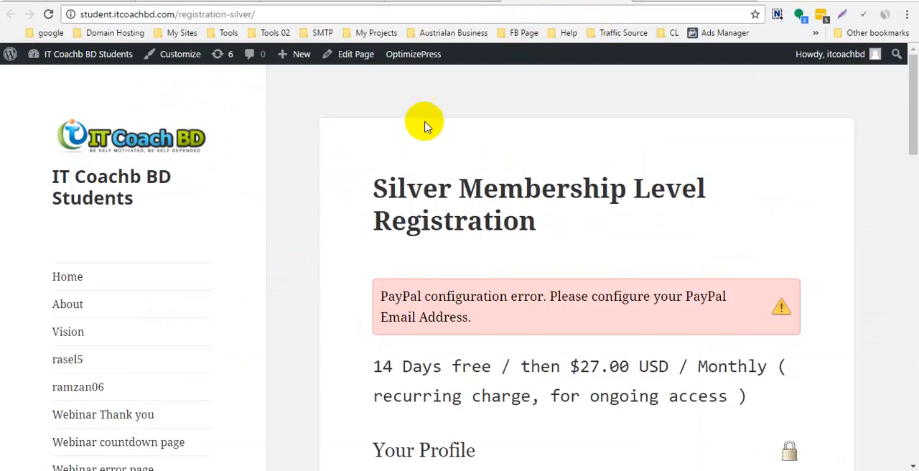
pyautogui.scroll(-10, 472, 276)
pyautogui.scroll(-5, 666, 308)
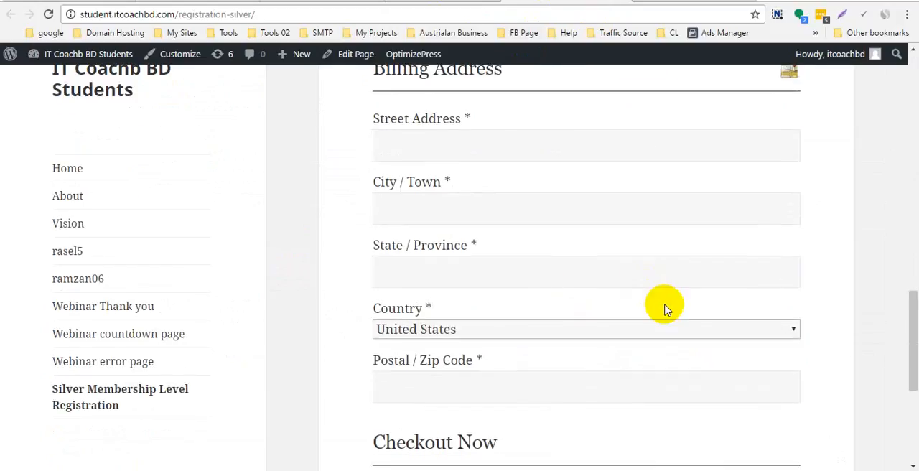
pyautogui.scroll(-5, 650, 311)
pyautogui.scroll(5, 634, 311)
pyautogui.scroll(10, 632, 313)
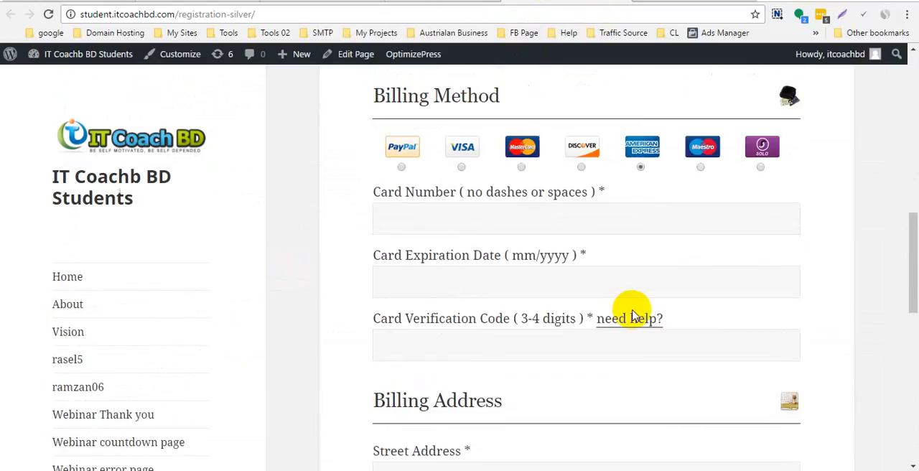
pyautogui.click(436, 2)
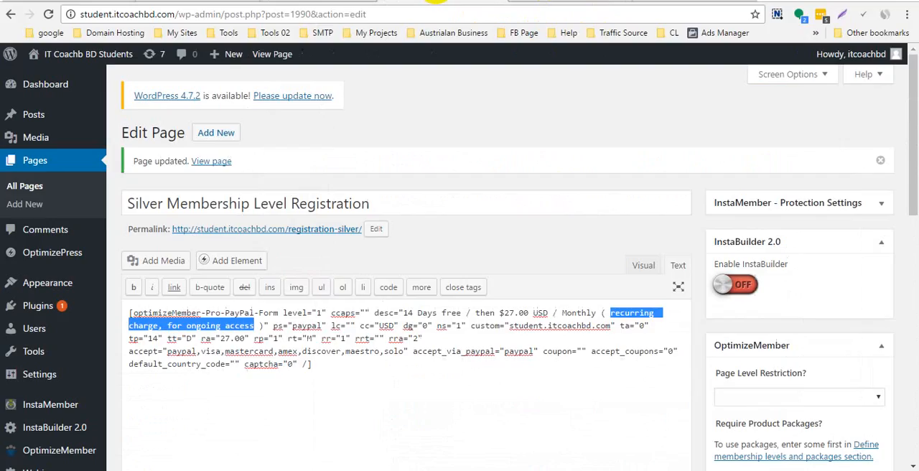
pyautogui.click(557, 2)
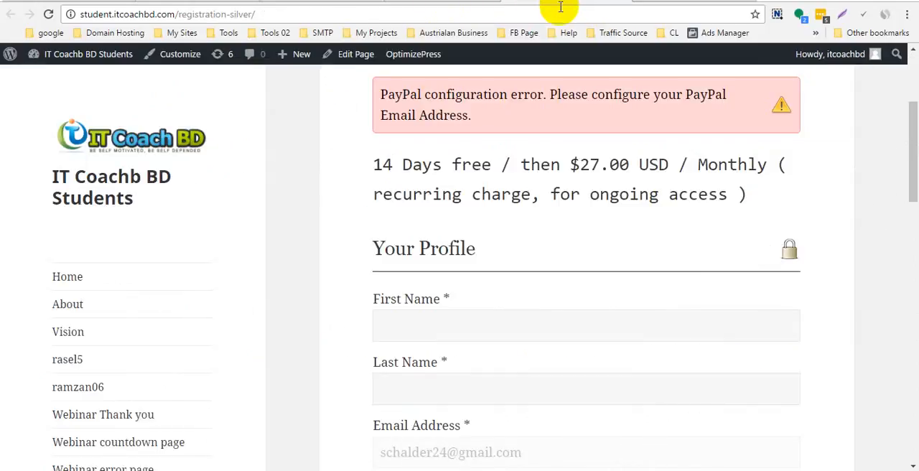
# - Open fleetmails.com in a new browser tab and examine the sign-up options on its pricing page
pyautogui.click(765, 2)
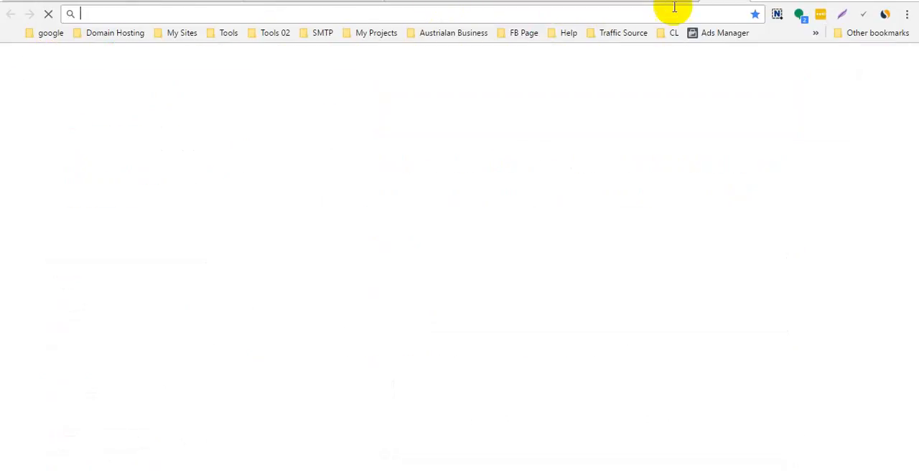
pyautogui.write('fleetmails.com')
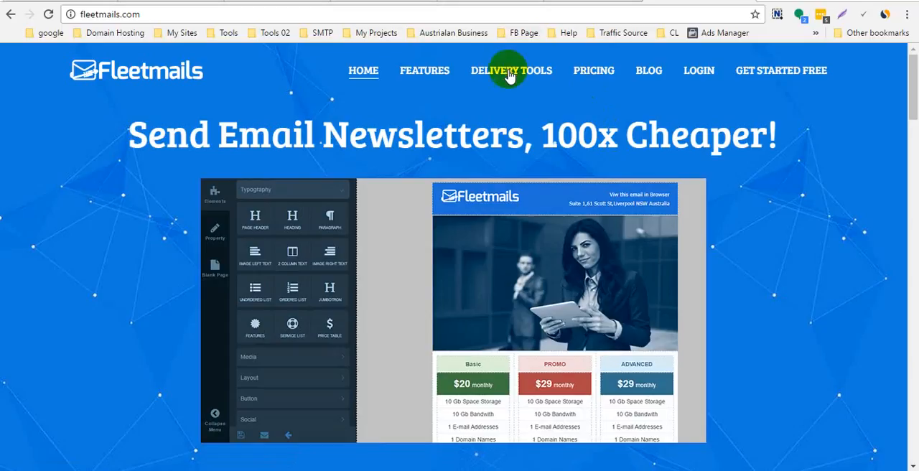
pyautogui.click(606, 81)
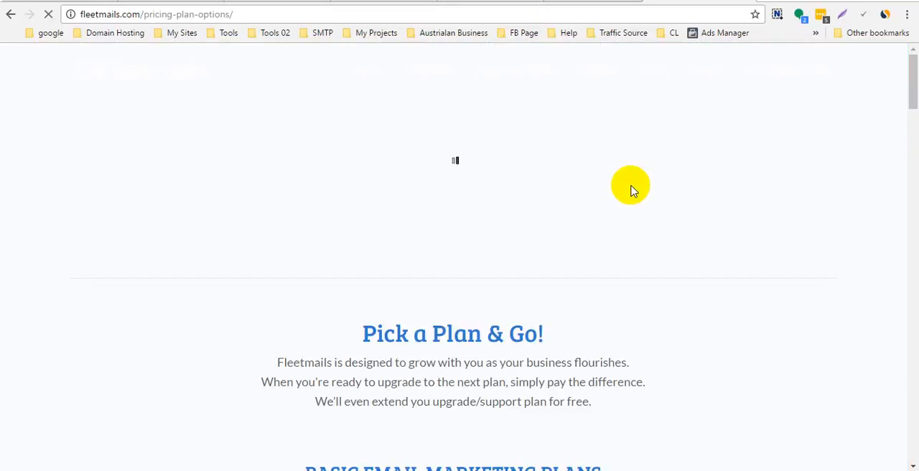
pyautogui.scroll(-5, 631, 190)
pyautogui.scroll(-3, 631, 190)
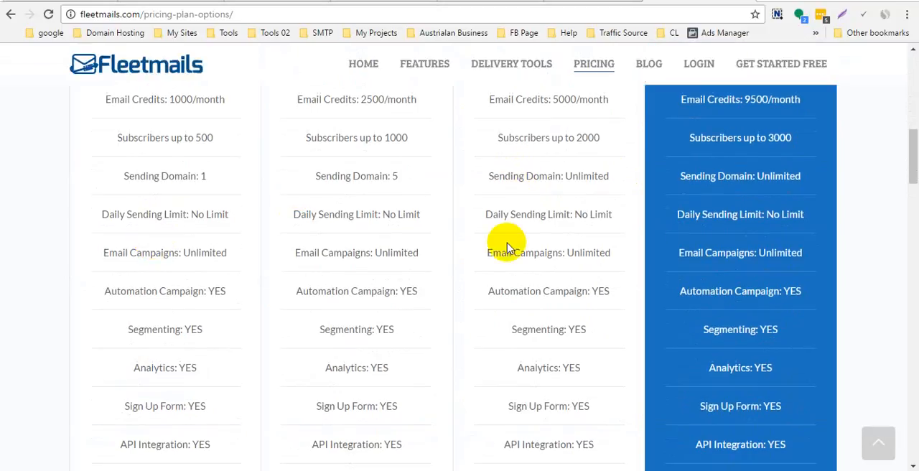
pyautogui.scroll(-7, 466, 244)
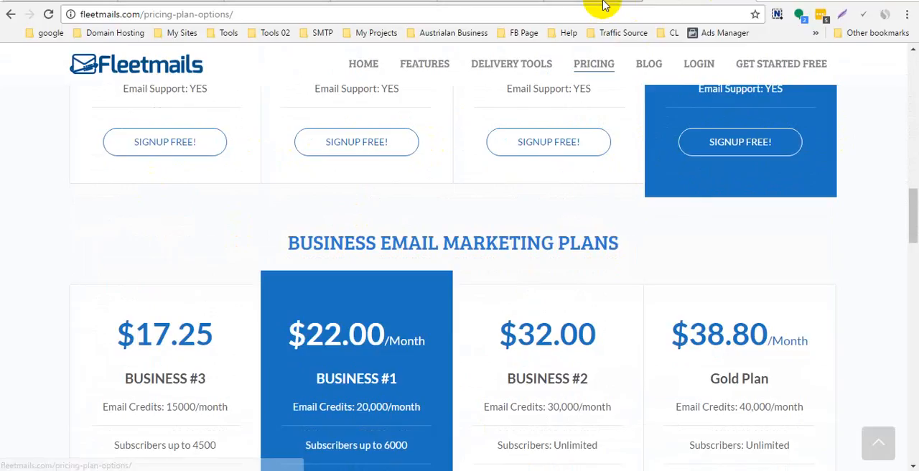
# - Return to the published Silver Membership registration page and copy its web address
pyautogui.click(580, 2)
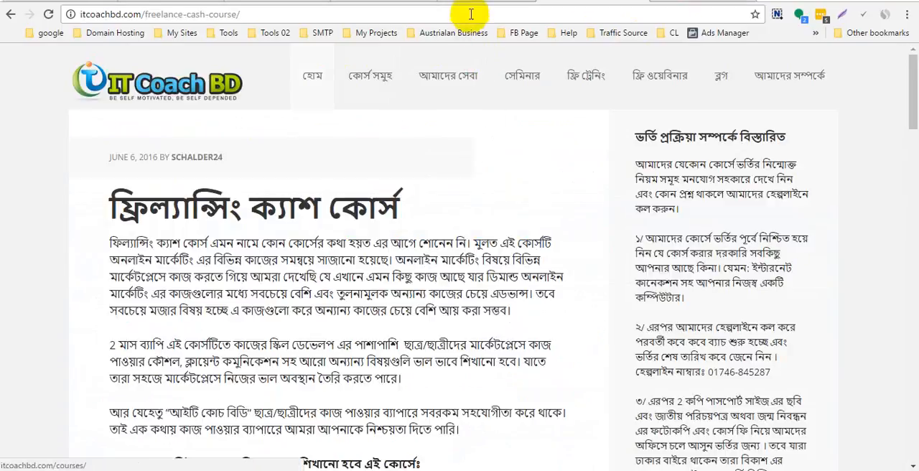
pyautogui.click(304, 15)
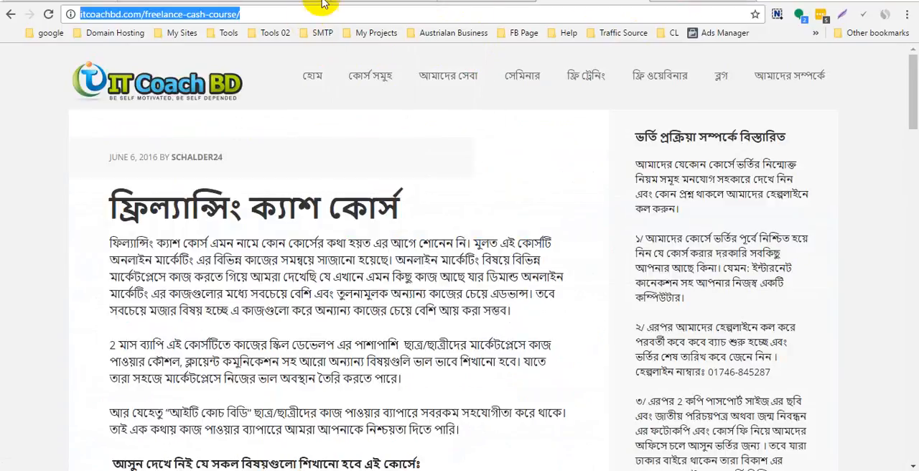
pyautogui.click(362, 2)
pyautogui.click(287, 3)
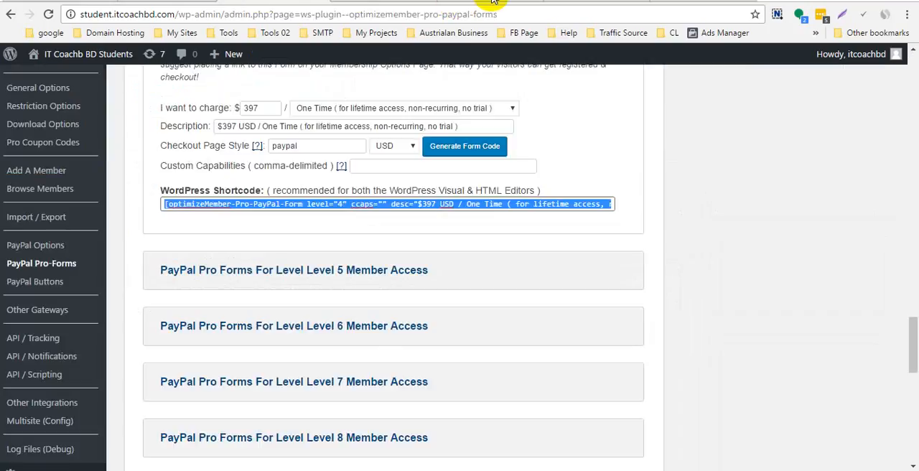
pyautogui.click(492, 2)
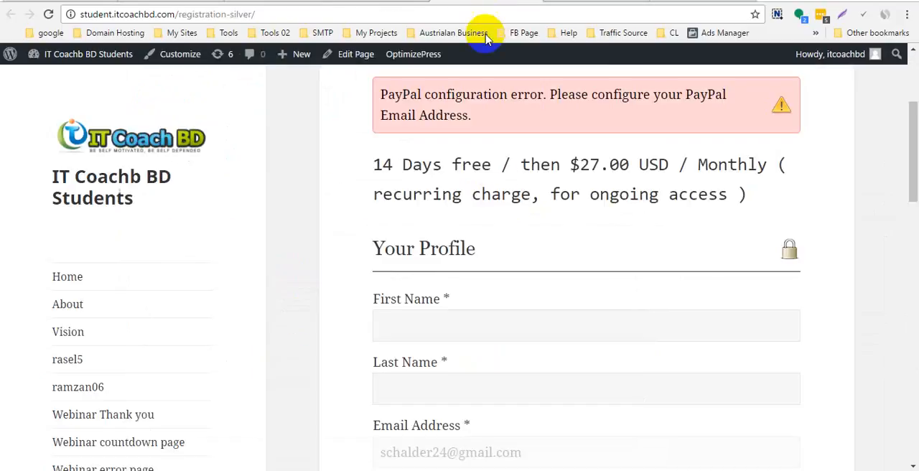
pyautogui.rightClick(370, 16)
pyautogui.click(402, 65)
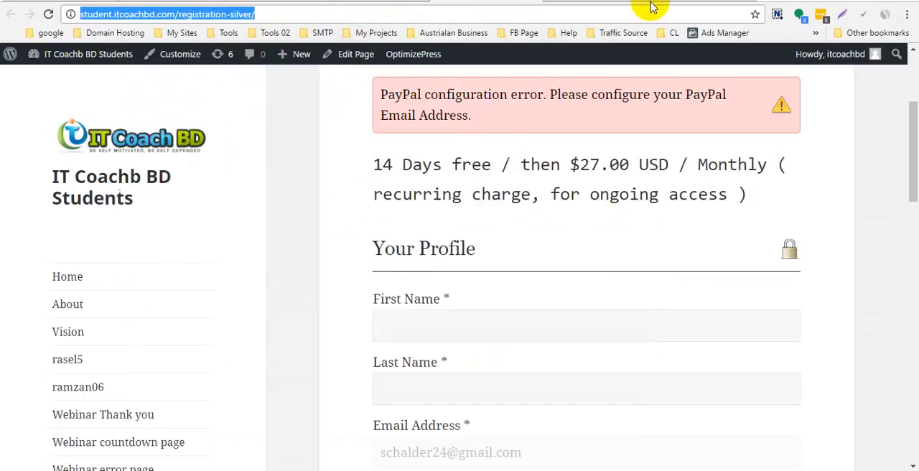
# - Examine the Business Email Marketing Plans and their sign-up links on the Fleetmails pricing page
pyautogui.click(608, 3)
pyautogui.click(701, 7)
pyautogui.scroll(-2, 409, 283)
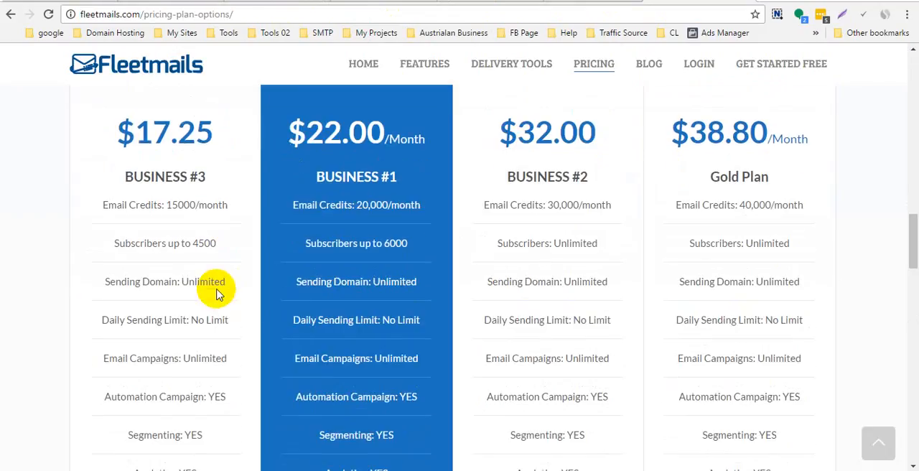
pyautogui.scroll(-5, 180, 349)
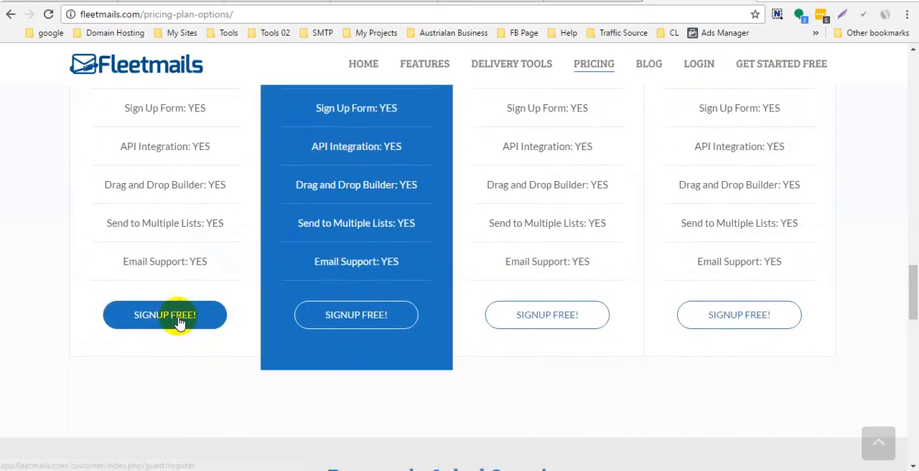
# - Review the pricing description, profile fields and billing methods on the Silver Membership registration page again
pyautogui.click(448, 6)
pyautogui.scroll(-10, 478, 275)
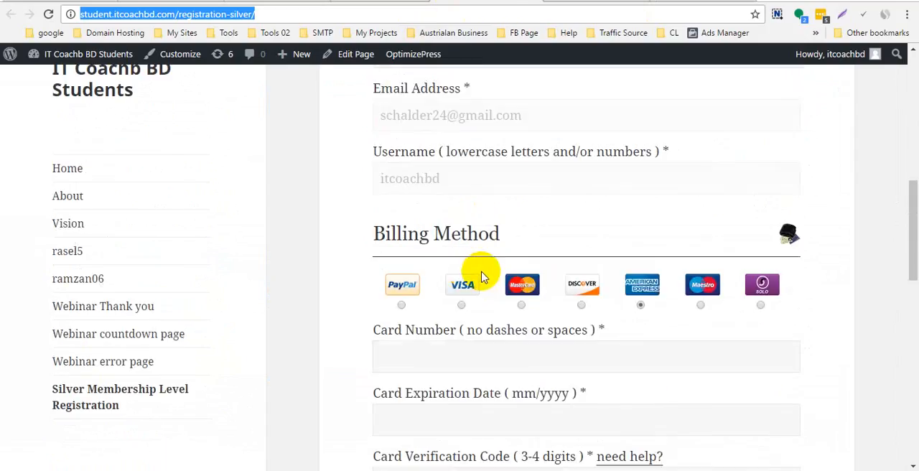
pyautogui.scroll(9, 493, 280)
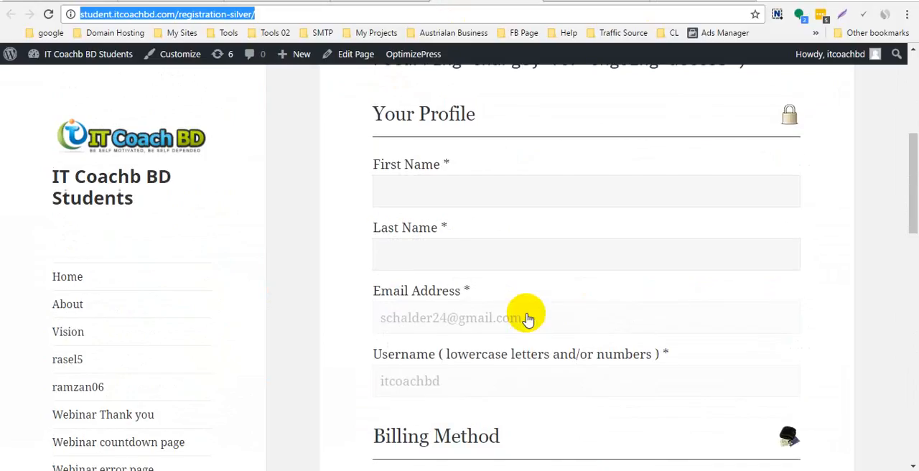
pyautogui.scroll(4, 529, 311)
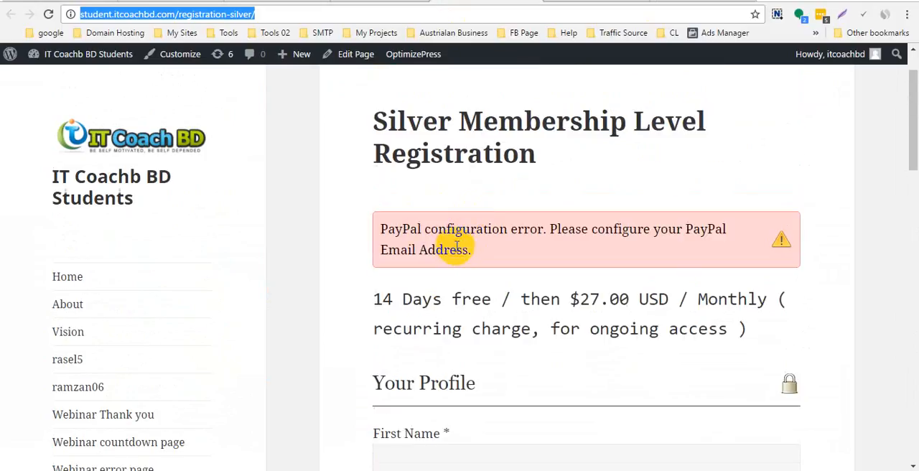
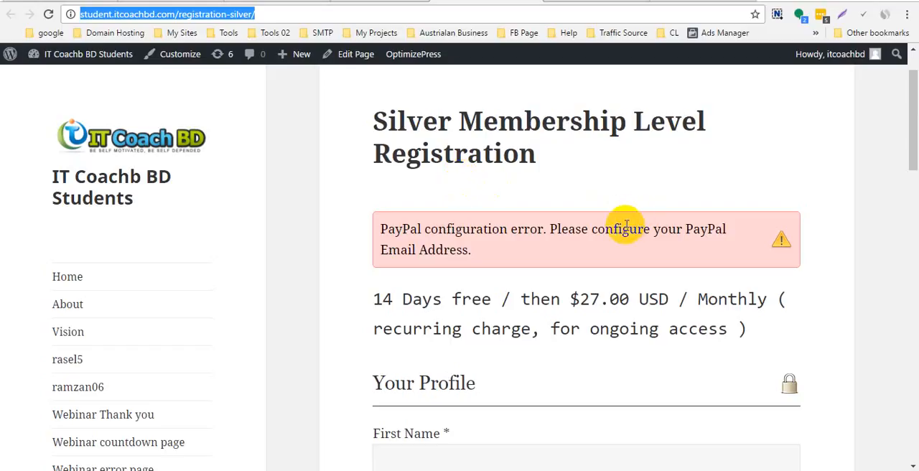
# - Return to the OptimizeMember PayPal Pro-Forms page and review the form generators for the membership levels
pyautogui.click(688, 3)
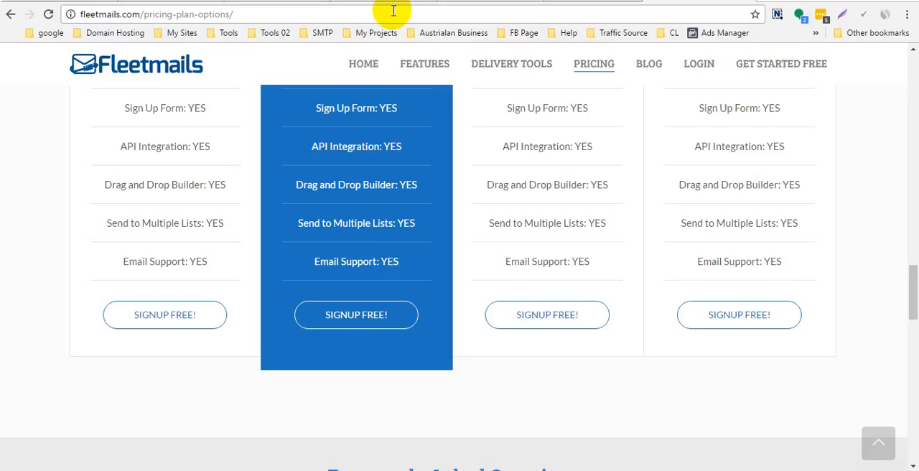
pyautogui.click(378, 2)
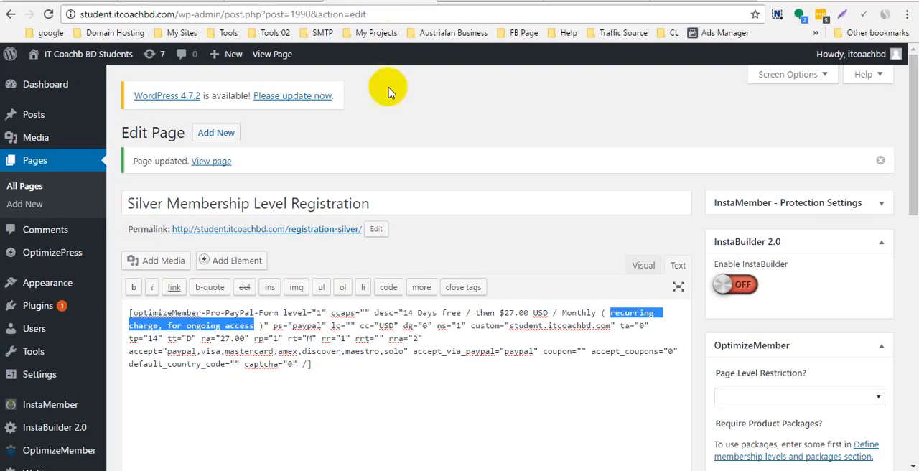
pyautogui.click(267, 4)
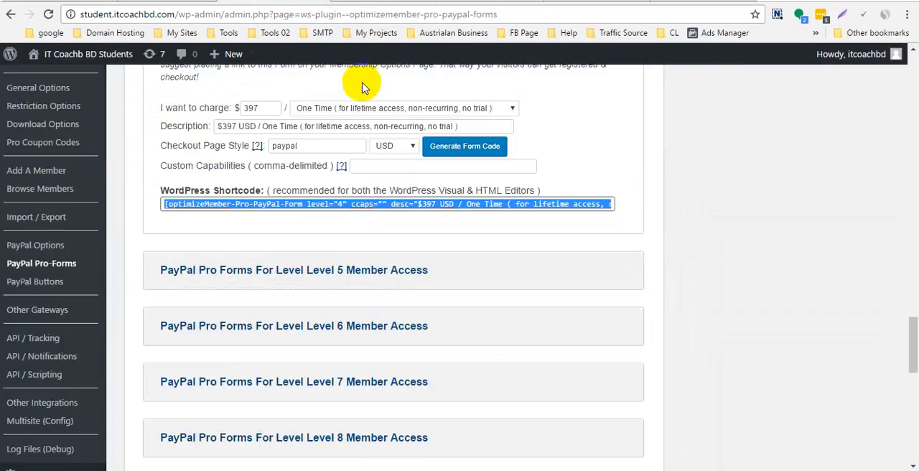
pyautogui.scroll(-3, 375, 165)
pyautogui.scroll(2, 330, 179)
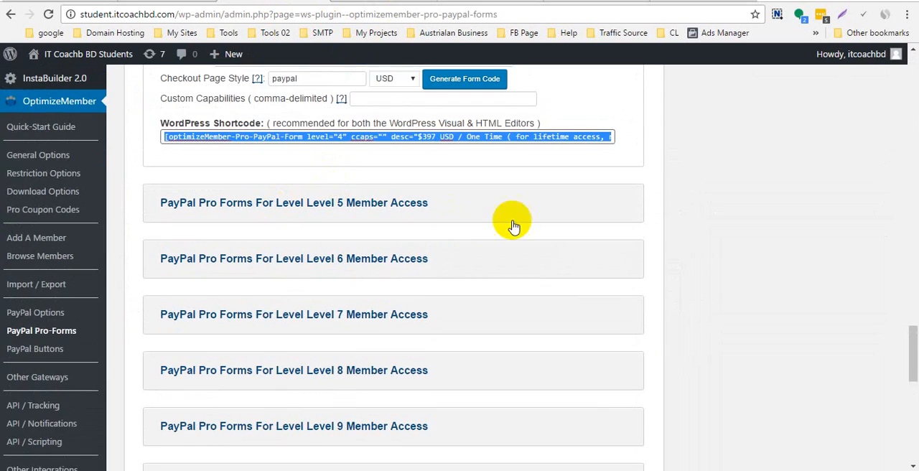
pyautogui.scroll(-8, 261, 235)
pyautogui.scroll(20, 510, 288)
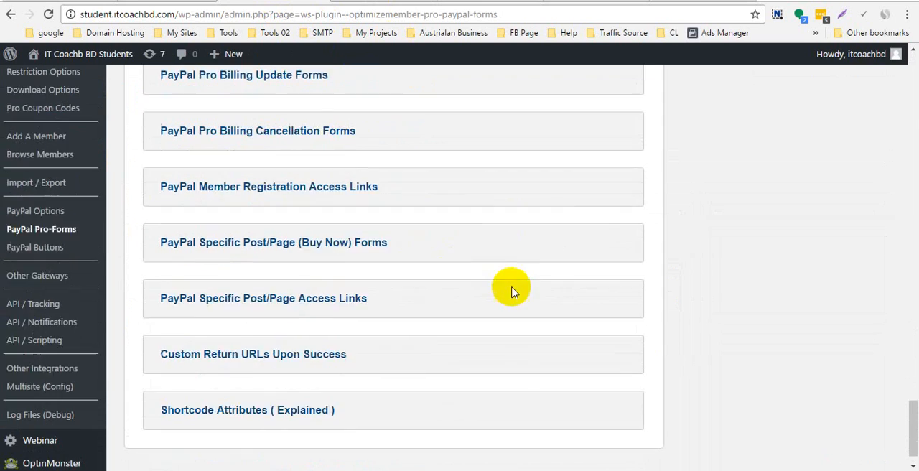
pyautogui.scroll(3, 488, 208)
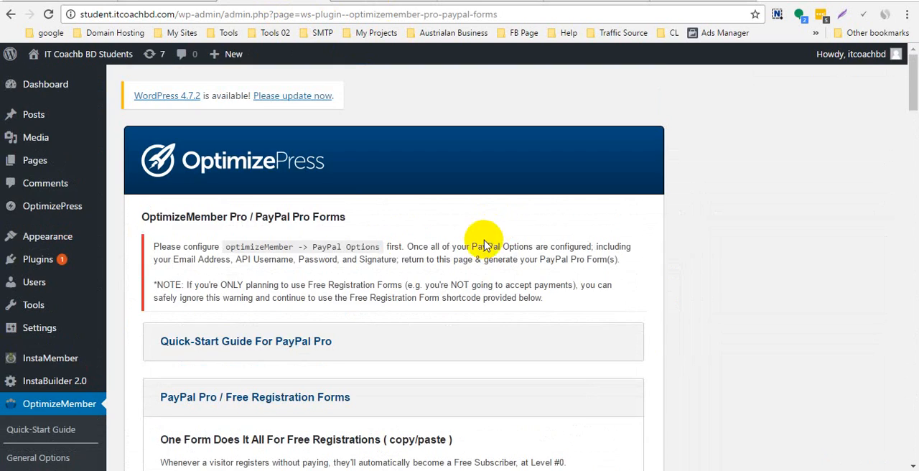
pyautogui.scroll(-3, 287, 266)
pyautogui.scroll(-20, 345, 269)
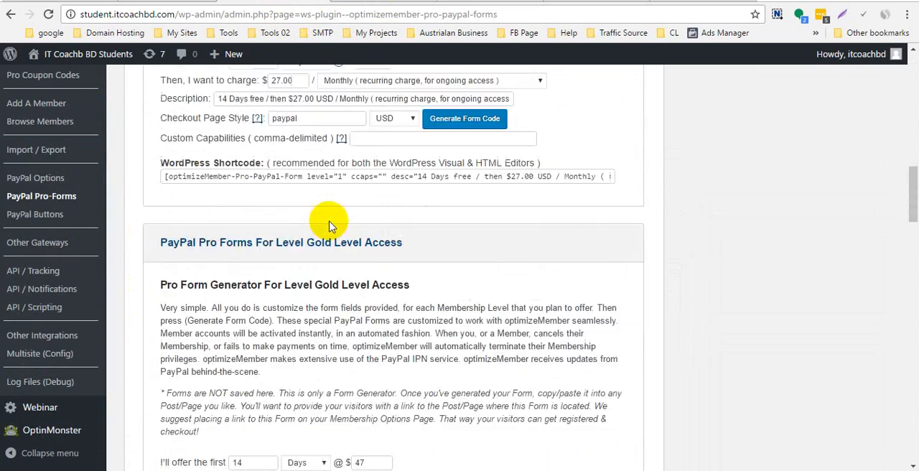
pyautogui.scroll(-10, 382, 283)
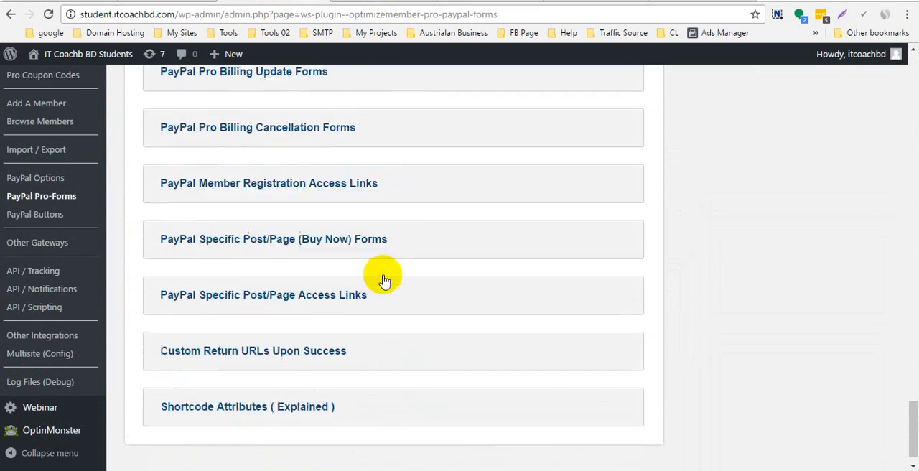
pyautogui.scroll(10, 467, 342)
pyautogui.scroll(5, 450, 321)
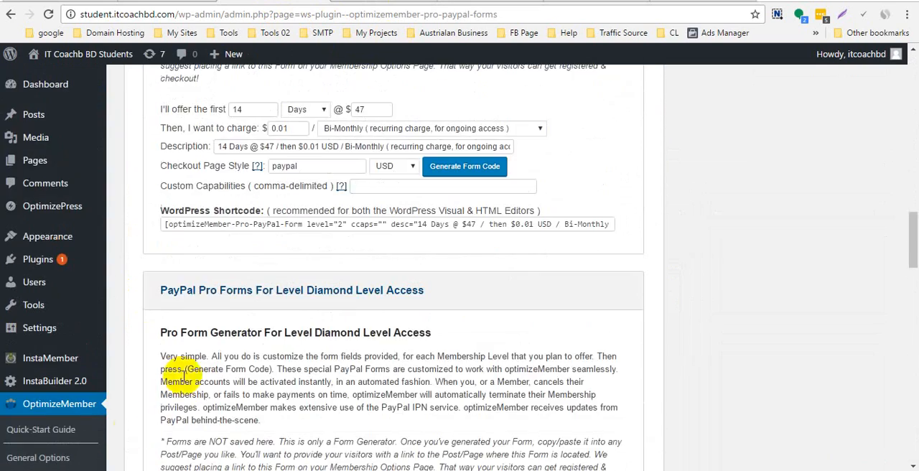
pyautogui.scroll(10, 315, 260)
pyautogui.scroll(15, 287, 258)
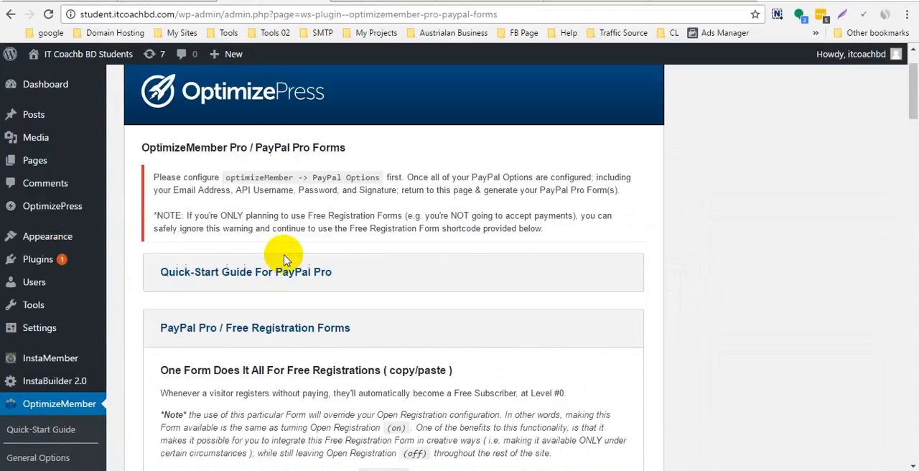
# - Open the PayPal Buttons page of OptimizeMember
pyautogui.scroll(-3, 35, 379)
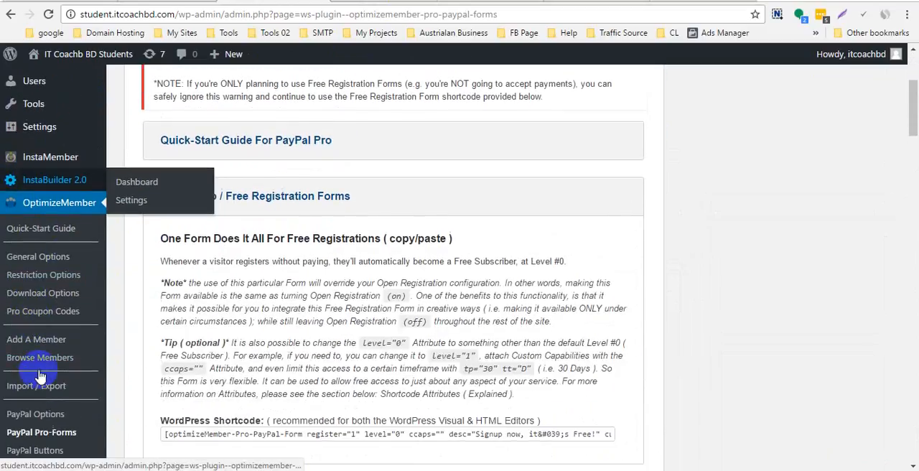
pyautogui.scroll(-3, 28, 355)
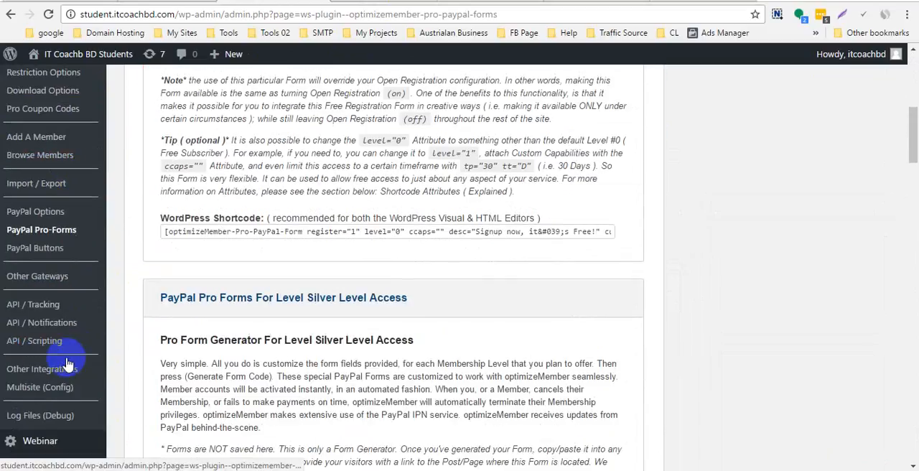
pyautogui.click(35, 247)
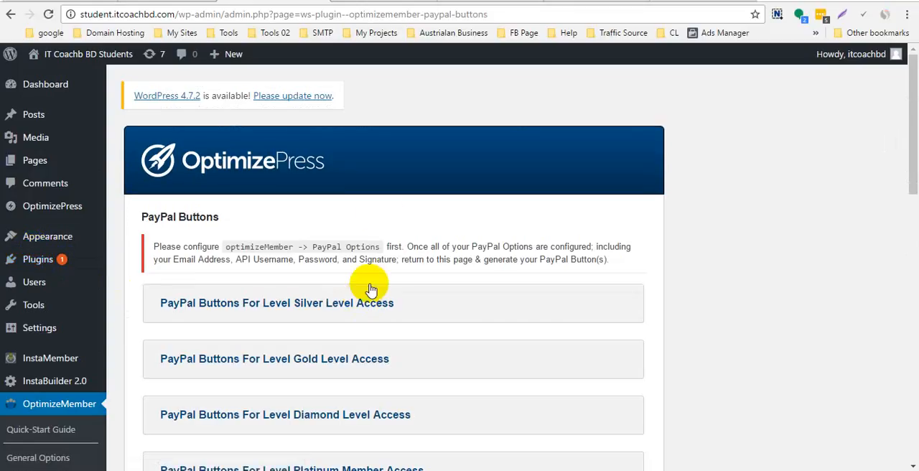
# - Review the checkout section and the web address of the published Silver Membership registration page
pyautogui.click(583, 3)
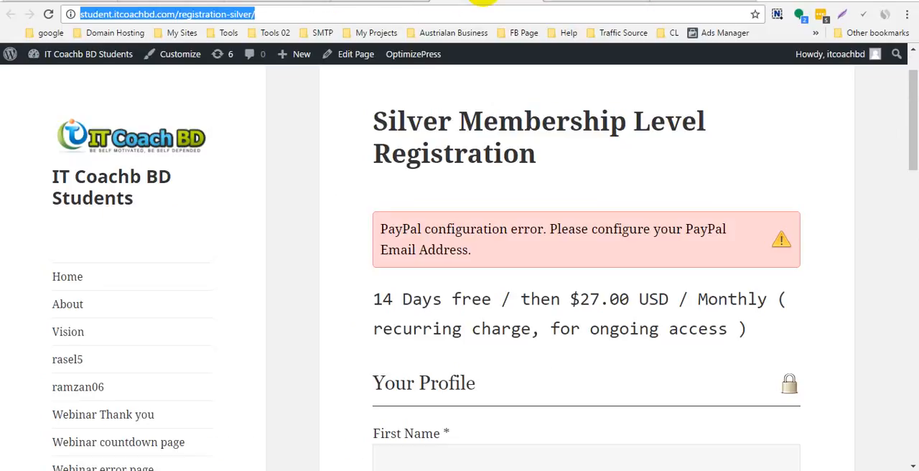
pyautogui.scroll(-10, 473, 293)
pyautogui.scroll(-5, 473, 293)
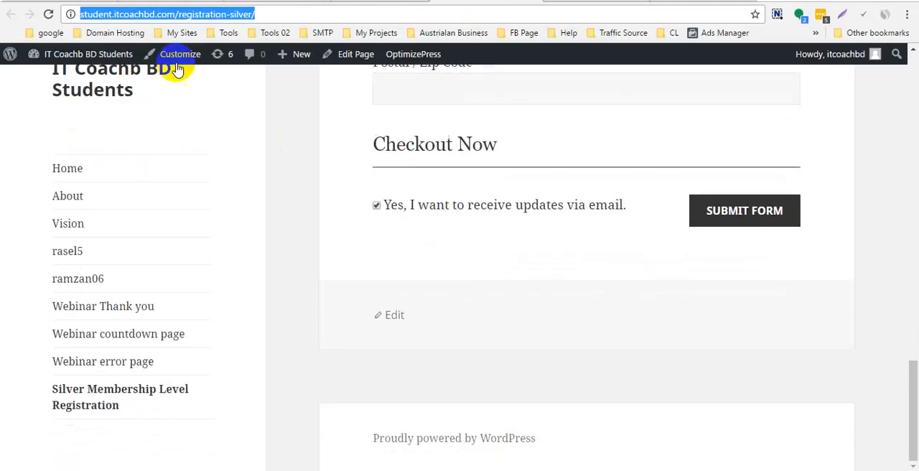
pyautogui.click(273, 93)
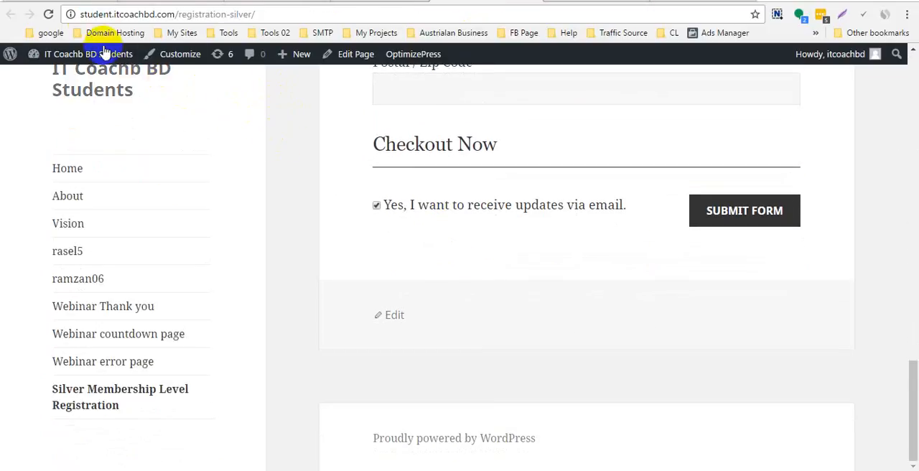
pyautogui.moveTo(81, 14); pyautogui.dragTo(255, 14)
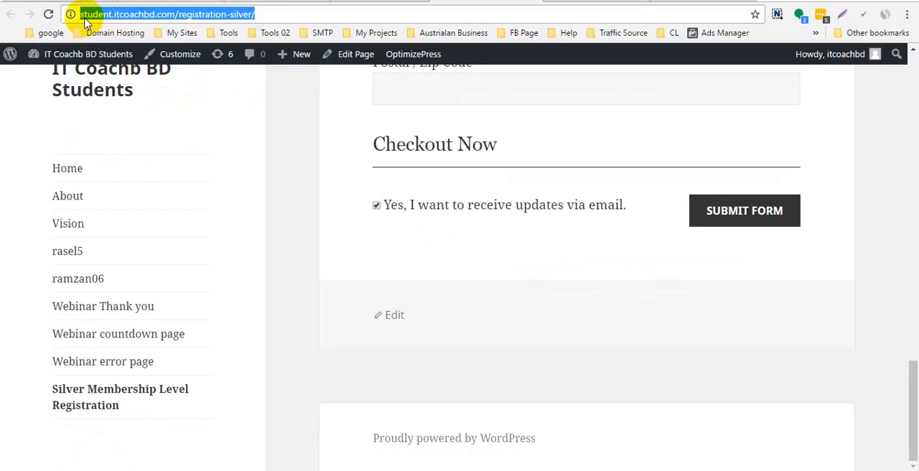
pyautogui.click(259, 138)
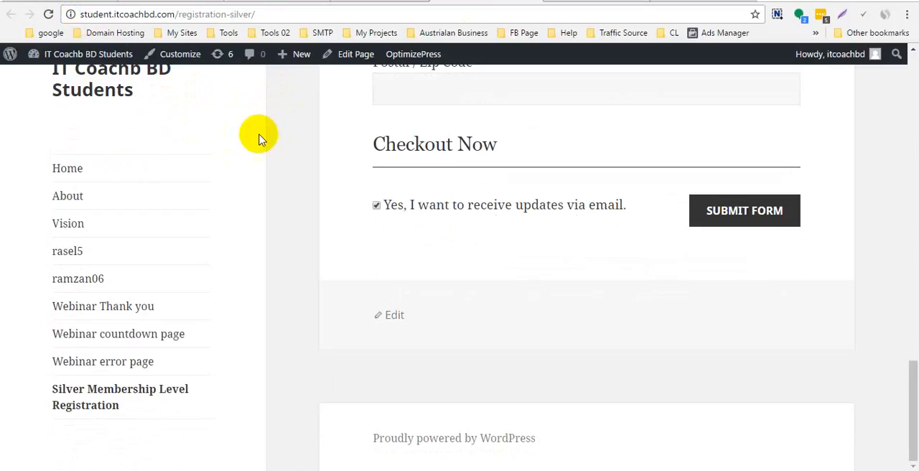
# - Compare the connection security information of the Silver registration page, the Gmail inbox and the PayPal Buttons admin page
pyautogui.click(70, 14)
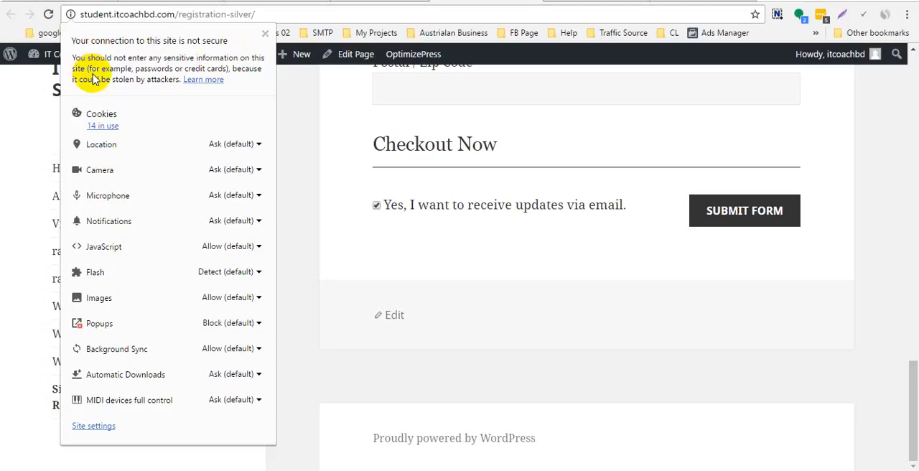
pyautogui.click(59, 1)
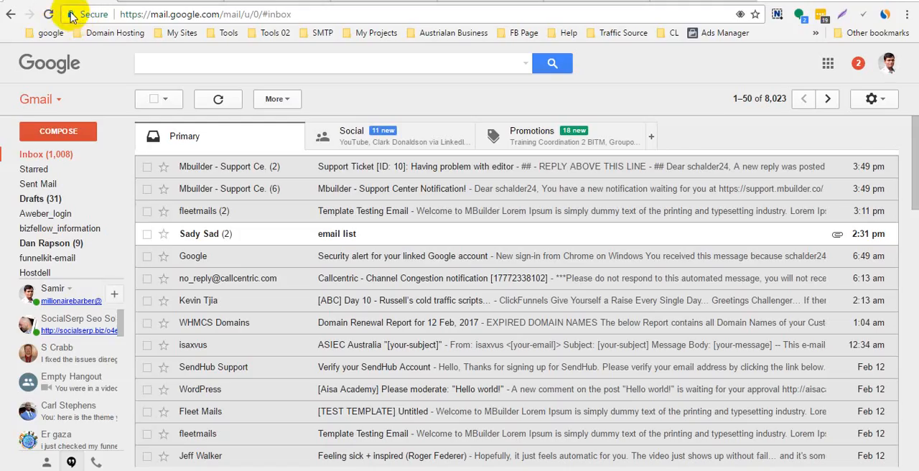
pyautogui.click(72, 16)
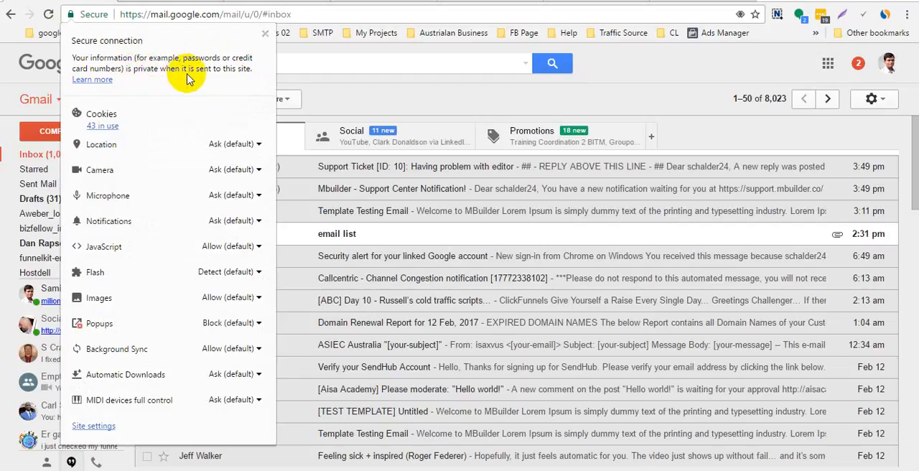
pyautogui.click(122, 6)
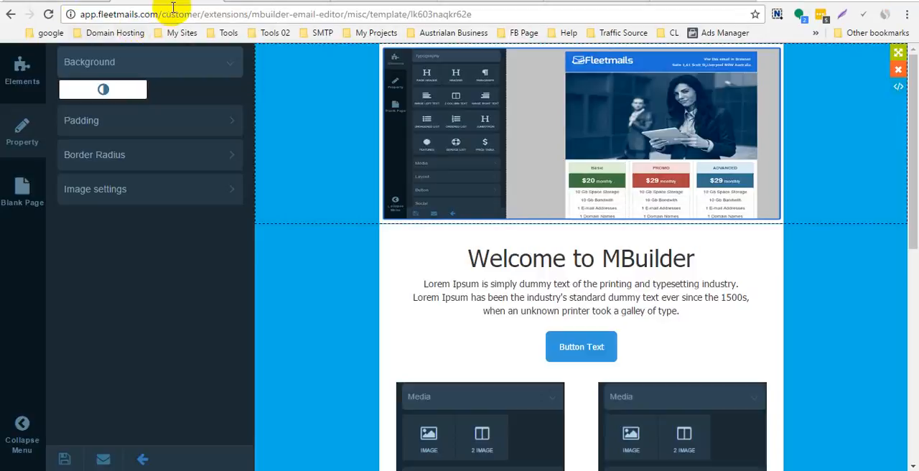
pyautogui.click(233, 3)
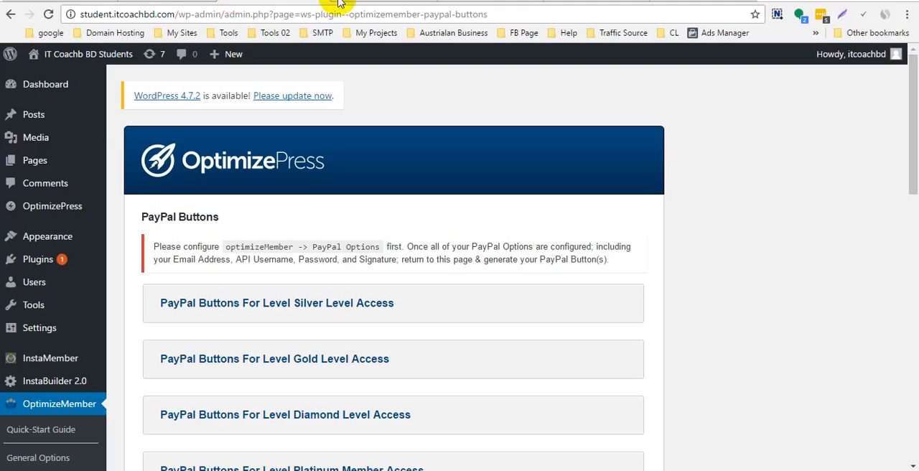
pyautogui.click(71, 14)
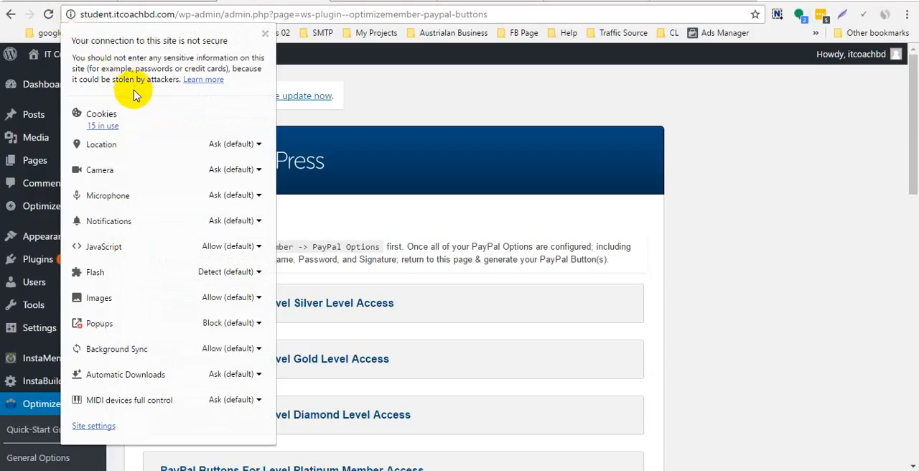
pyautogui.click(264, 33)
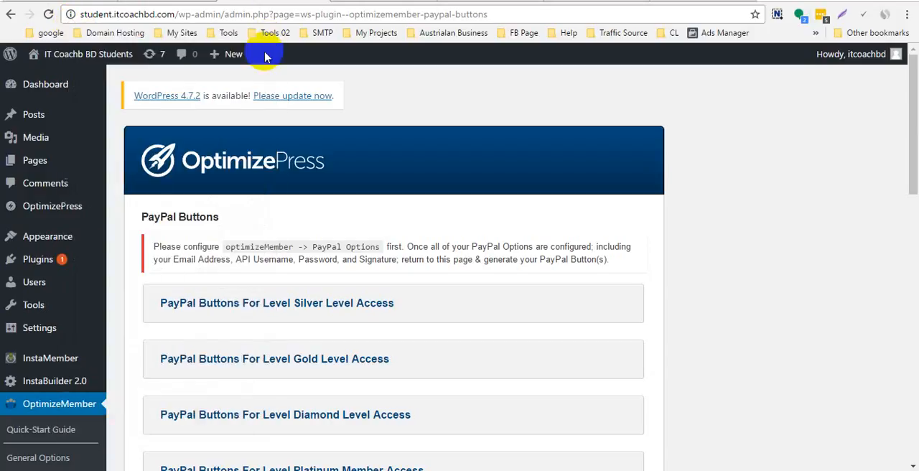
# - Return to the Silver Membership registration page and view its title and pricing description
pyautogui.click(54, 4)
pyautogui.click(150, 3)
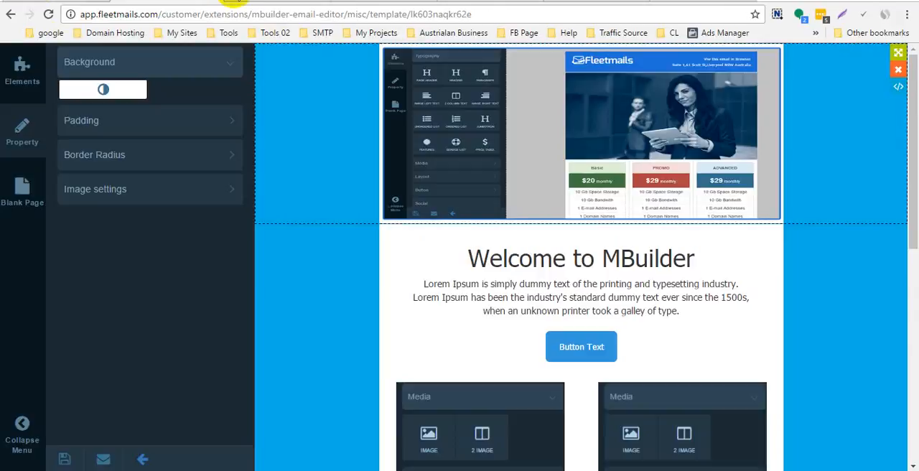
pyautogui.click(197, 3)
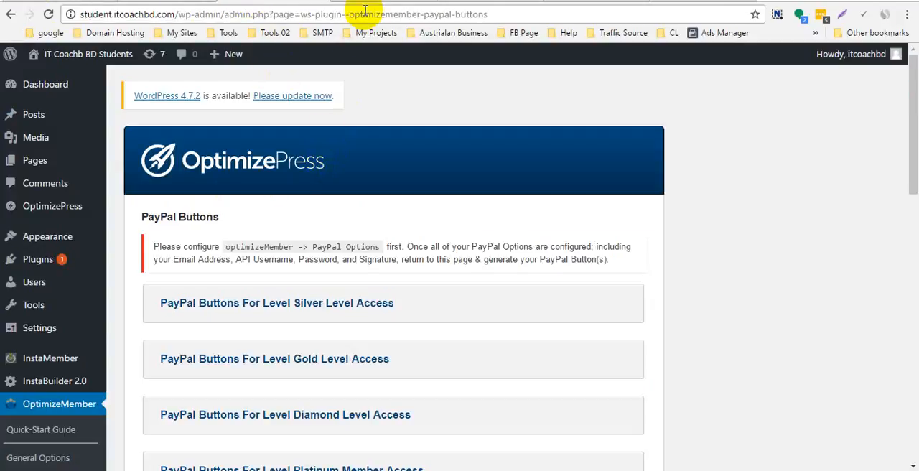
pyautogui.click(479, 2)
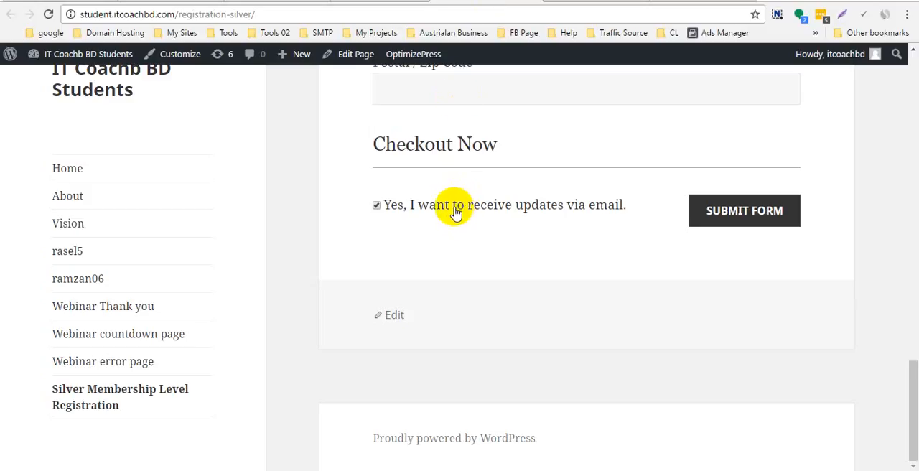
pyautogui.scroll(20, 452, 211)
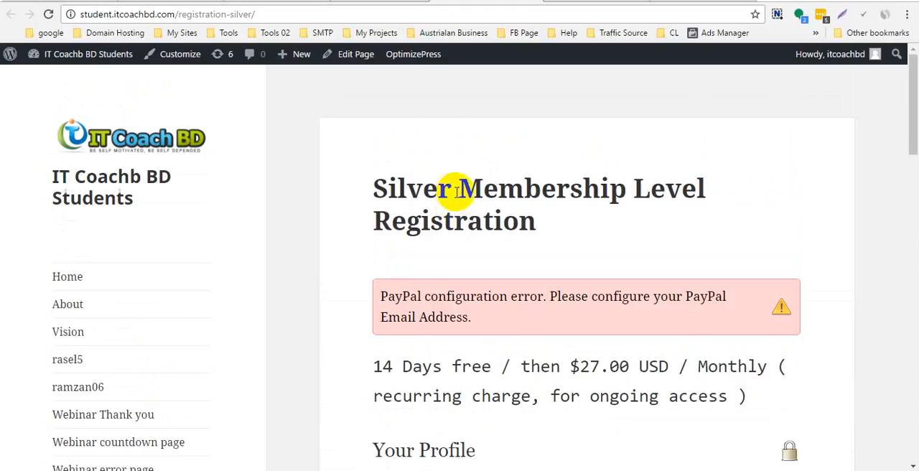
# - Review the form shortcode and the OptimizeMember settings, including Force SSL, in the Silver Membership Level Registration page editor
pyautogui.click(374, 0)
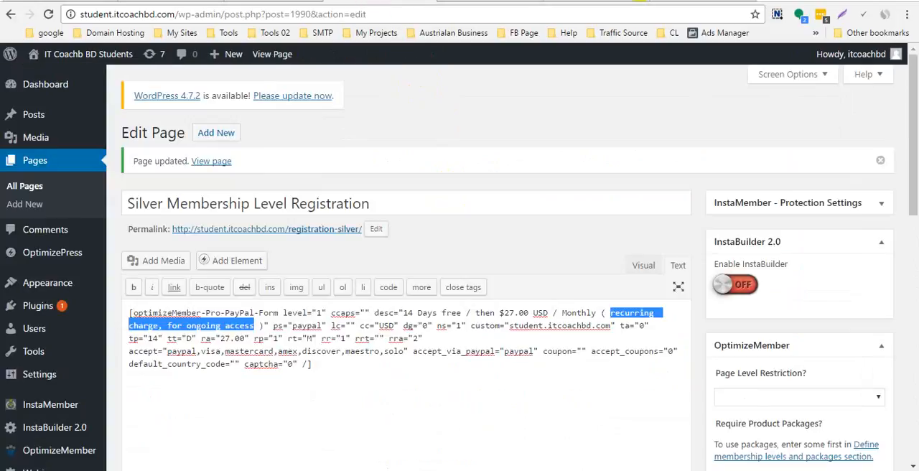
pyautogui.moveTo(558, 469)
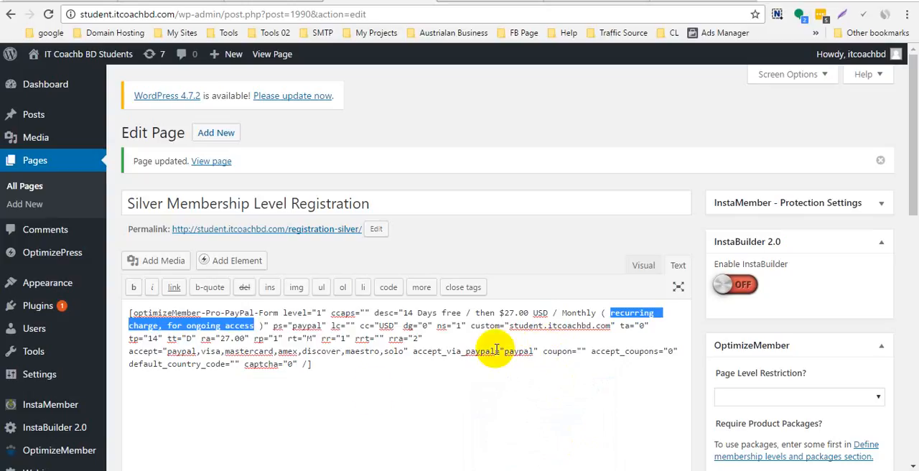
pyautogui.scroll(-2, 166, 265)
pyautogui.scroll(-3, 22, 395)
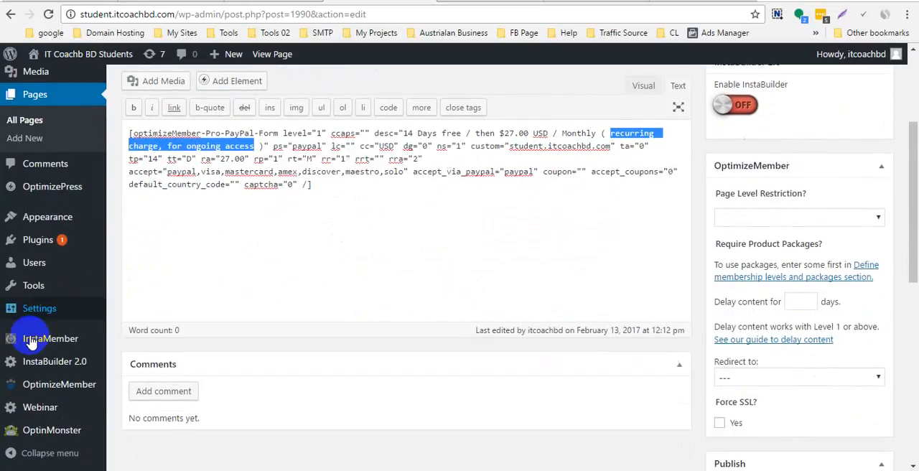
pyautogui.scroll(5, 53, 338)
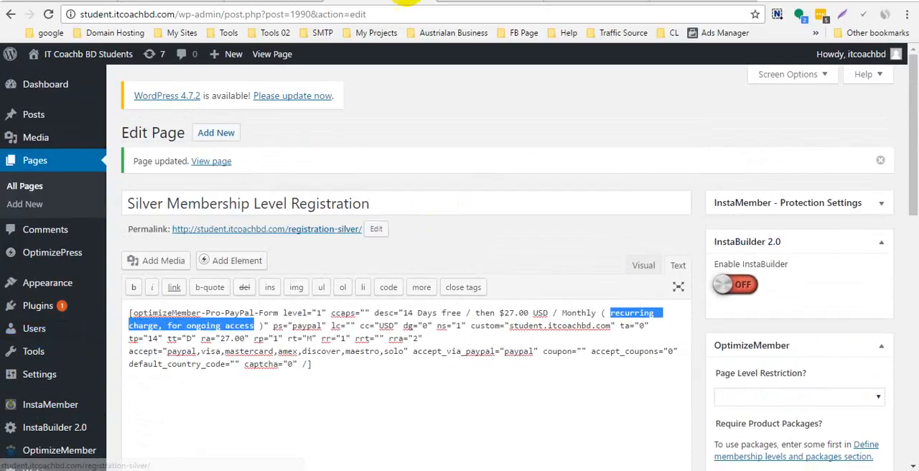
# - Return to the PayPal Buttons page and expand the button code generator for Silver Level access
pyautogui.click(272, 5)
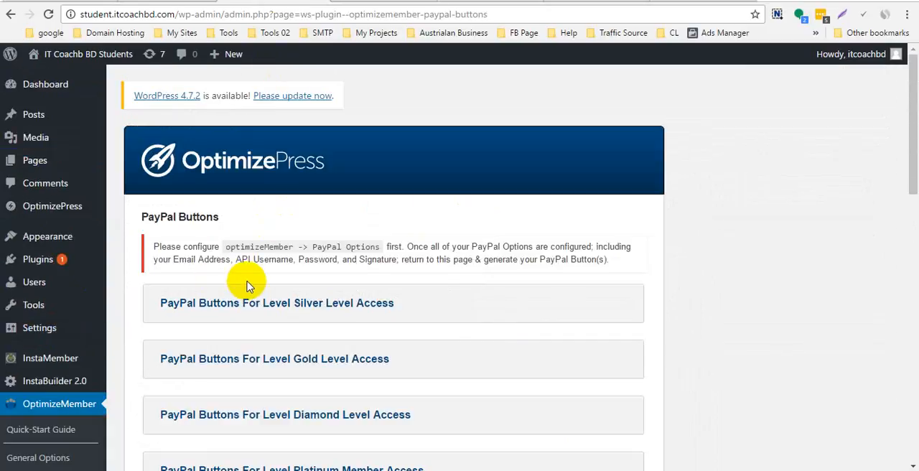
pyautogui.scroll(-2, 244, 237)
pyautogui.click(267, 180)
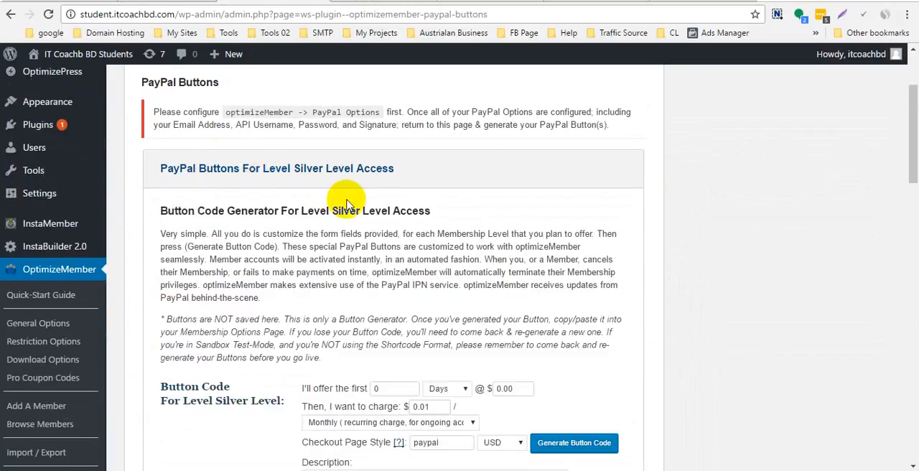
# - Open the PayPal Options page of OptimizeMember
pyautogui.scroll(3, 342, 198)
pyautogui.scroll(-1, 72, 344)
pyautogui.scroll(-3, 44, 398)
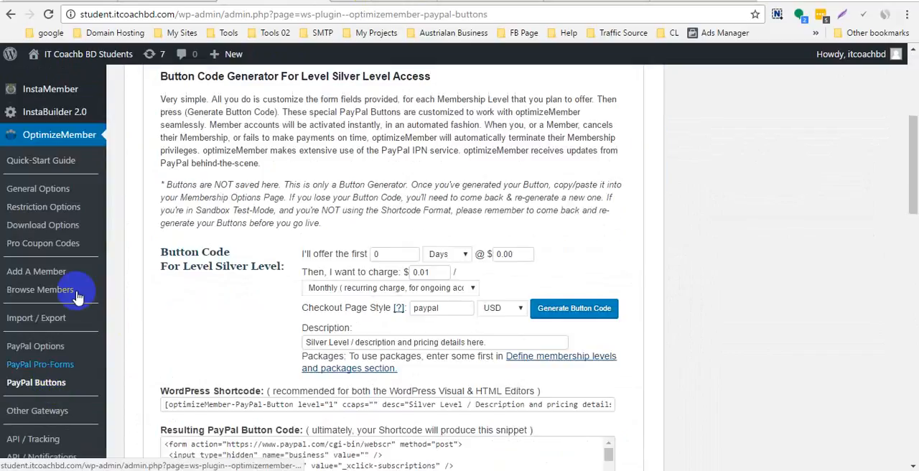
pyautogui.scroll(-1, 52, 298)
pyautogui.click(32, 283)
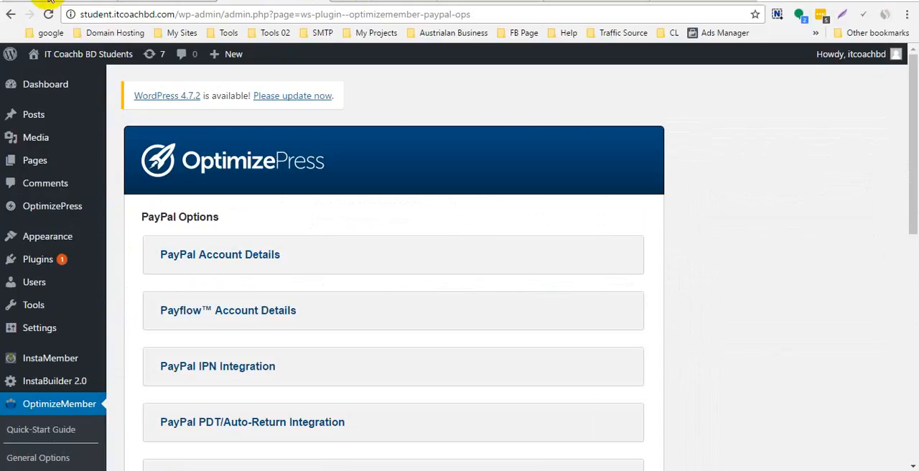
# - Switch to the Gmail inbox and copy the account's e-mail address from the profile details
pyautogui.click(51, 2)
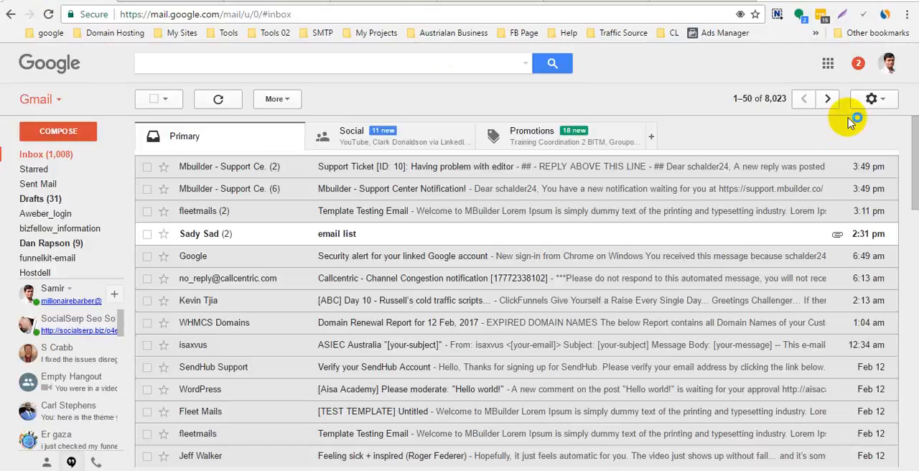
pyautogui.click(888, 63)
pyautogui.tripleClick(832, 110)
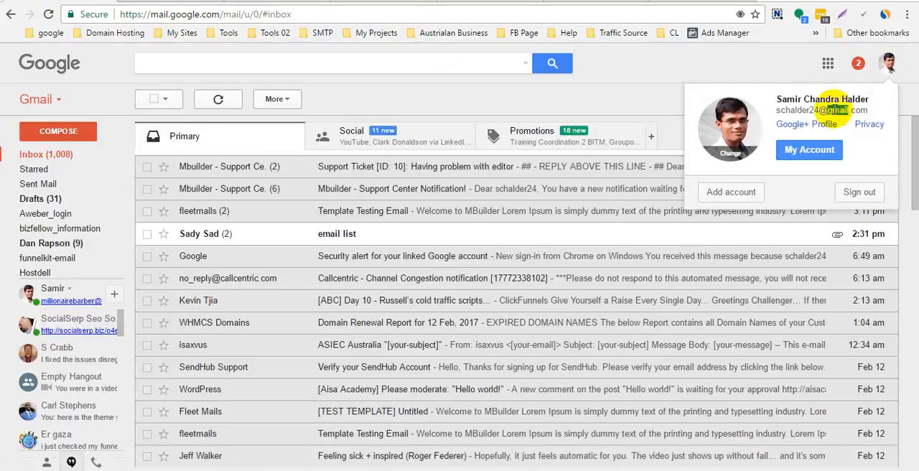
pyautogui.rightClick(838, 110)
pyautogui.click(819, 119)
pyautogui.click(594, 55)
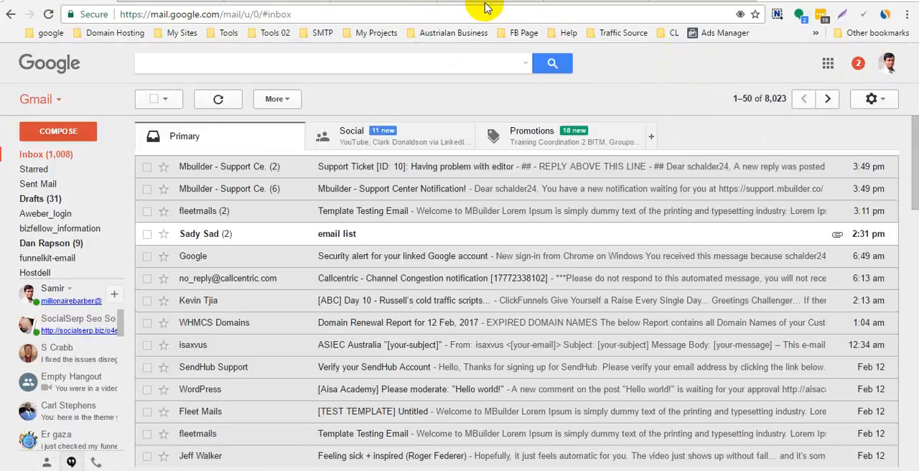
# - Return to PayPal Options, expand PayPal Account Details and paste the copied address as the PayPal e-mail address
pyautogui.click(391, 4)
pyautogui.click(363, 4)
pyautogui.click(282, 4)
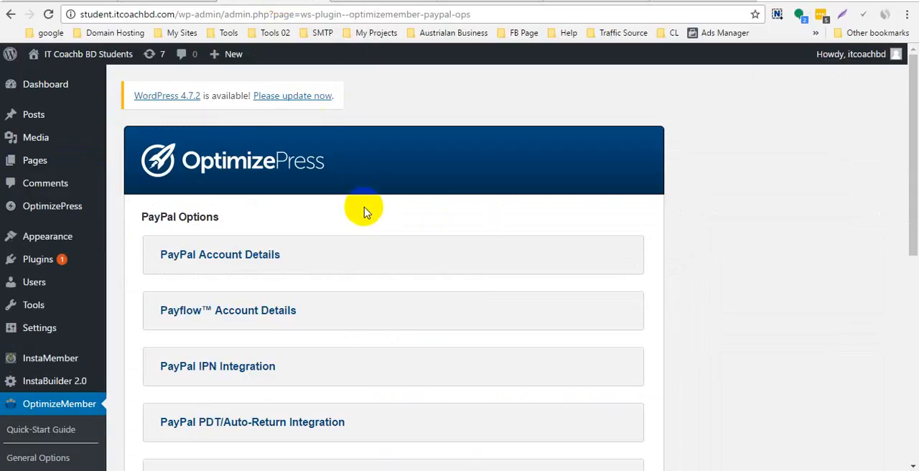
pyautogui.scroll(-1, 287, 256)
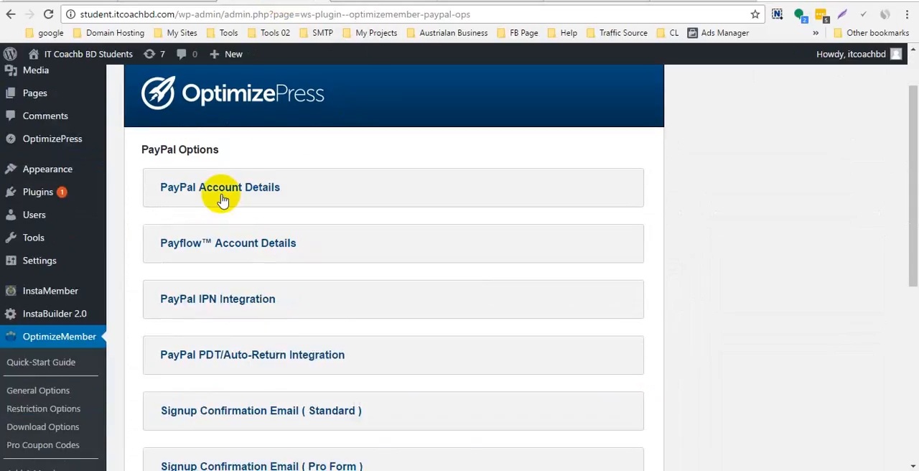
pyautogui.click(223, 200)
pyautogui.scroll(-3, 294, 170)
pyautogui.click(226, 258)
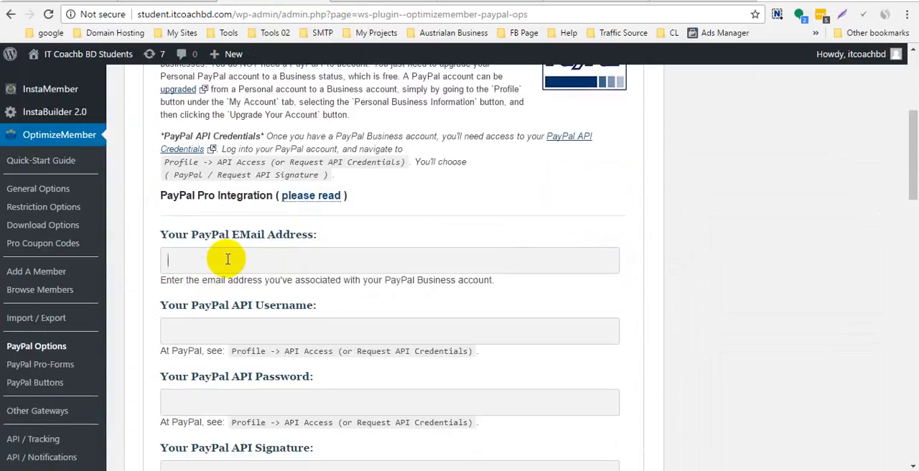
pyautogui.rightClick(227, 257)
pyautogui.click(286, 119)
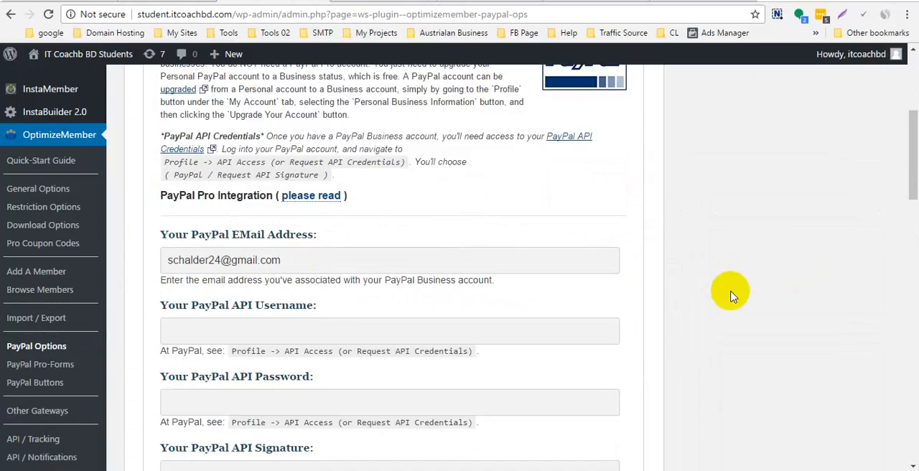
# - Examine the PayPal API username, password and signature fields and the note on where PayPal provides these credentials
pyautogui.scroll(-1, 405, 289)
pyautogui.scroll(-1, 406, 290)
pyautogui.click(229, 192)
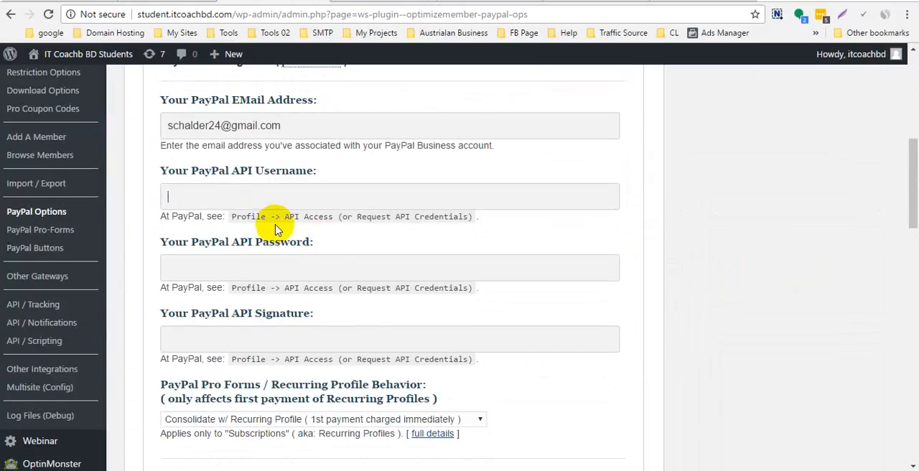
pyautogui.click(255, 271)
pyautogui.scroll(-2, 419, 322)
pyautogui.click(247, 207)
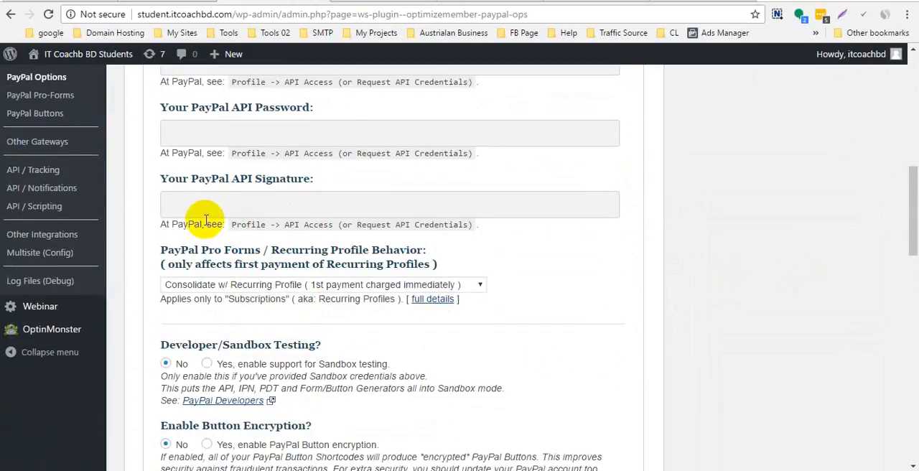
pyautogui.scroll(1, 267, 297)
pyautogui.scroll(2, 266, 297)
pyautogui.scroll(-1, 384, 351)
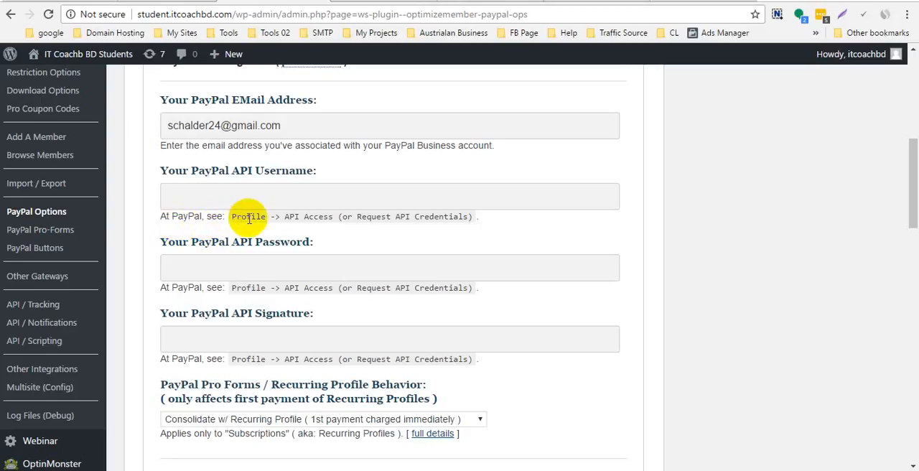
pyautogui.click(251, 217)
pyautogui.moveTo(285, 216); pyautogui.dragTo(346, 218)
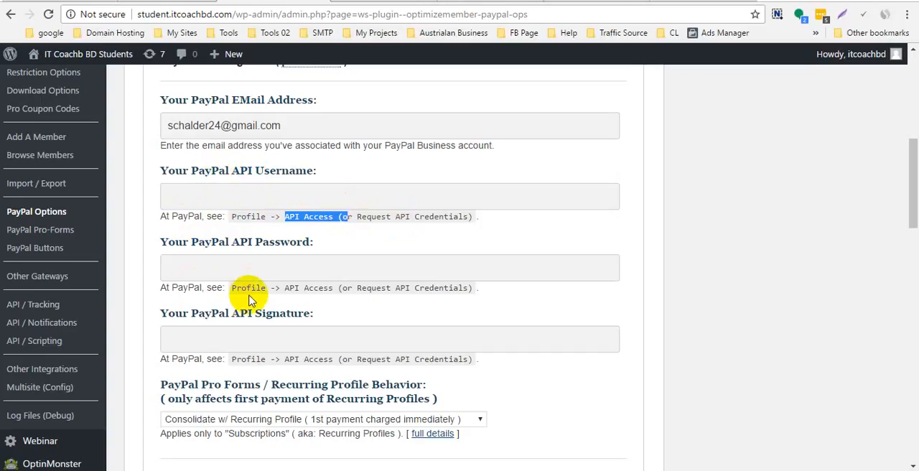
# - Review the recurring profile behavior choices and the sandbox testing, button encryption and logging settings
pyautogui.scroll(-1, 237, 387)
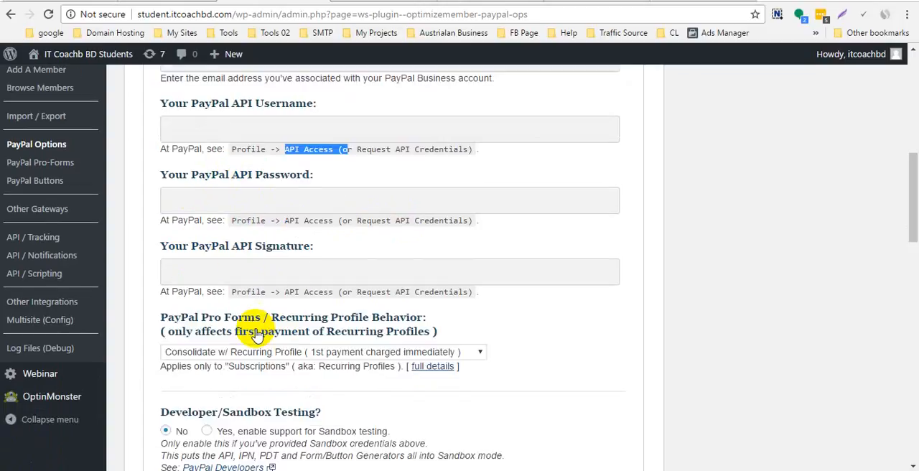
pyautogui.scroll(-1, 240, 352)
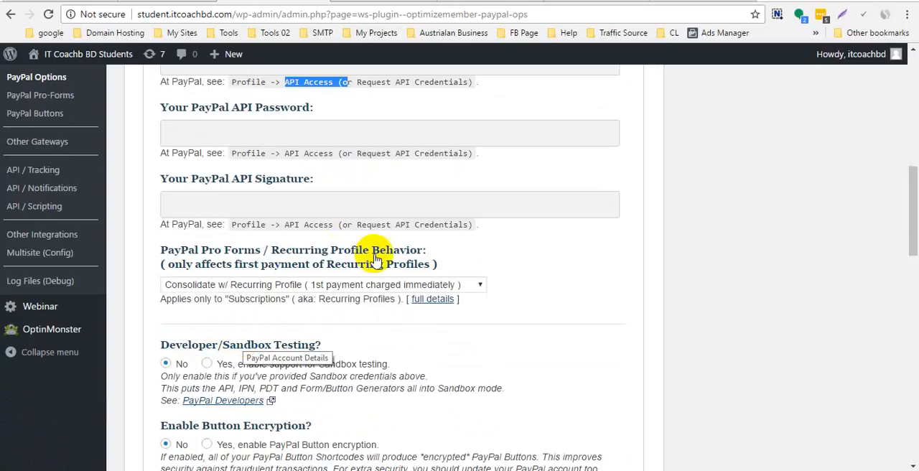
pyautogui.click(271, 287)
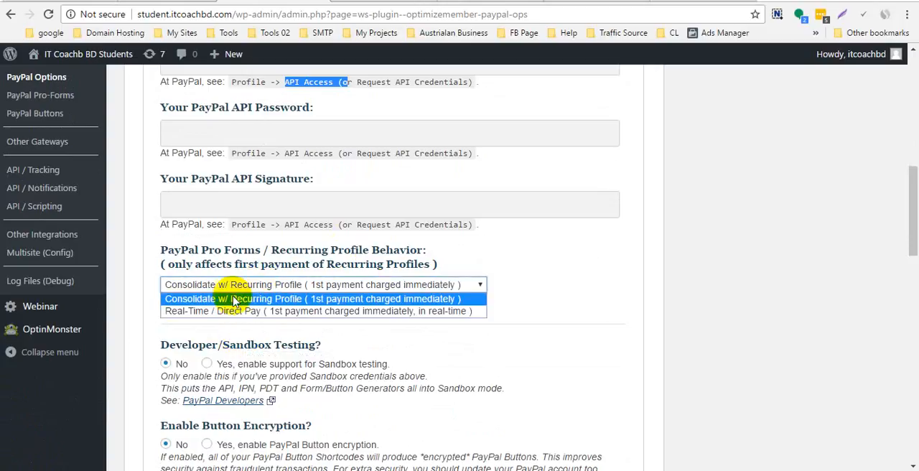
pyautogui.click(648, 285)
pyautogui.scroll(-3, 589, 375)
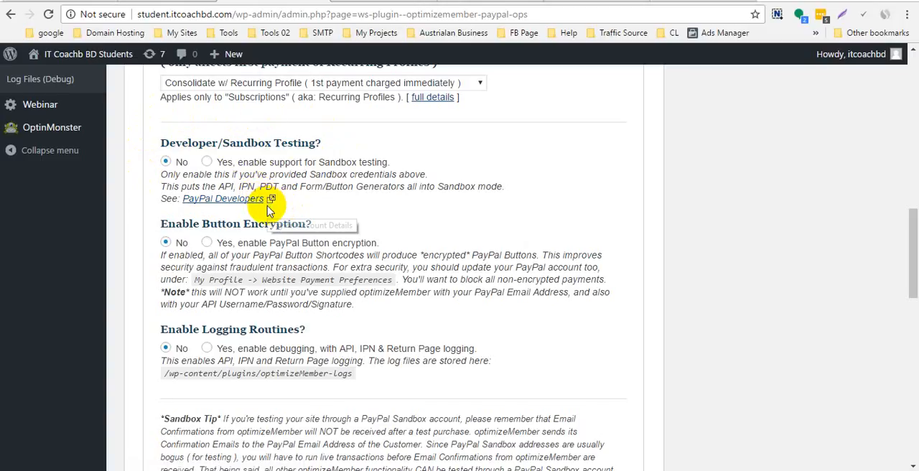
pyautogui.scroll(-1, 287, 208)
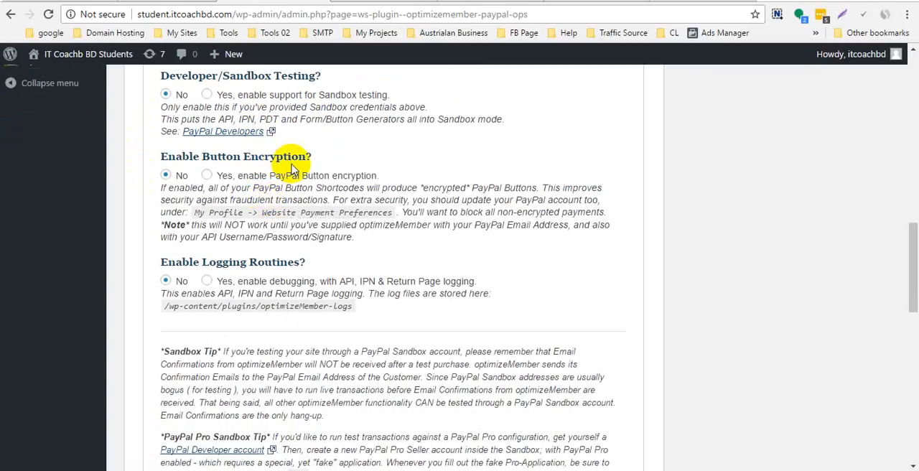
pyautogui.scroll(-2, 236, 275)
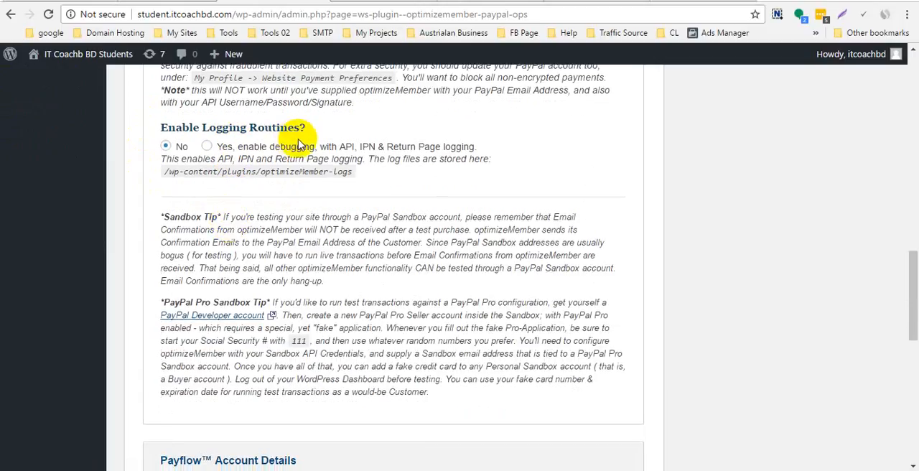
pyautogui.scroll(-2, 318, 168)
pyautogui.scroll(-2, 312, 176)
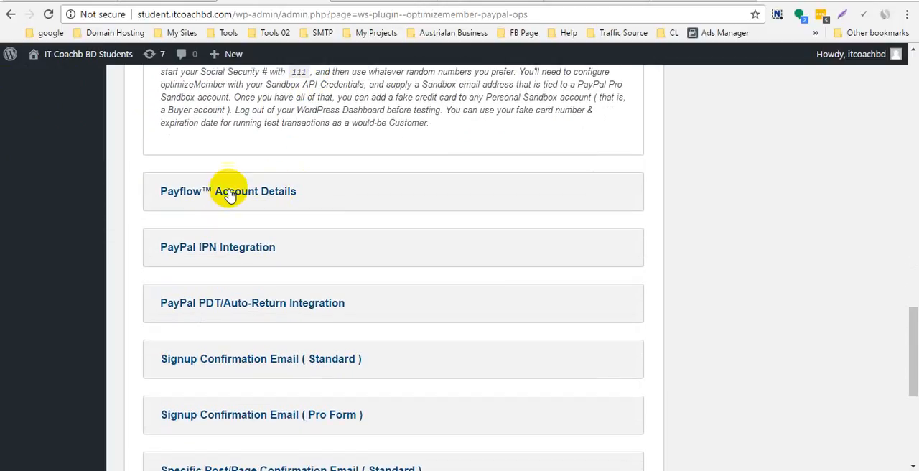
# - Expand and review the Payflow Account Details, PayPal IPN Integration and PayPal PDT/Auto-Return Integration sections
pyautogui.click(252, 206)
pyautogui.scroll(-8, 251, 208)
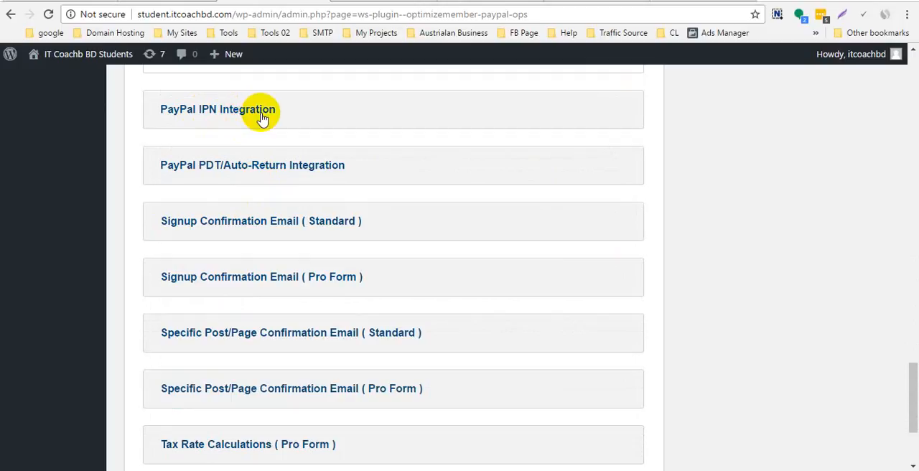
pyautogui.click(260, 117)
pyautogui.scroll(-3, 242, 233)
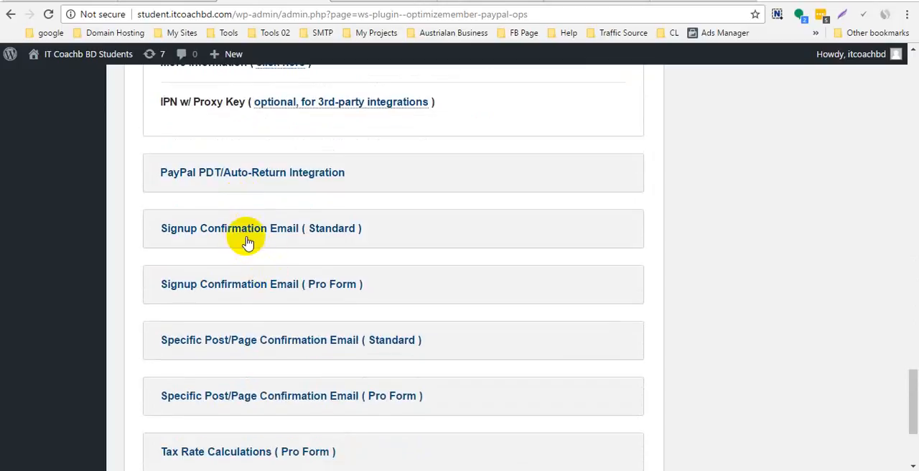
pyautogui.click(255, 174)
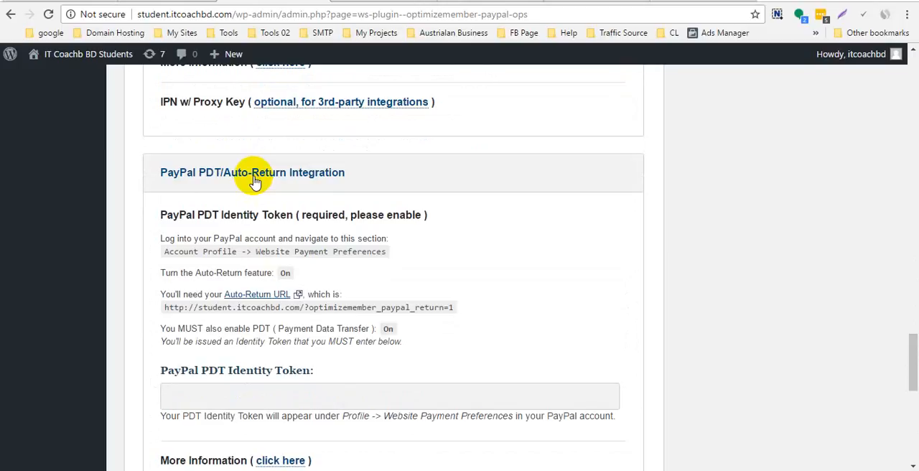
pyautogui.scroll(-2, 255, 211)
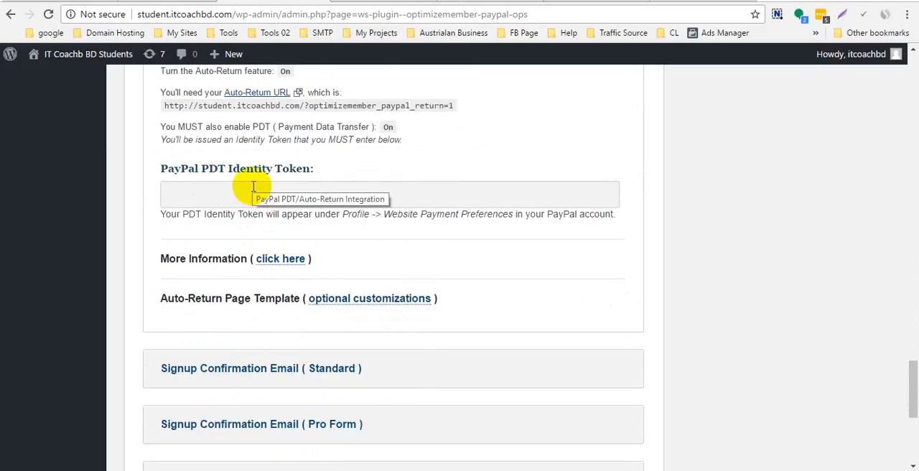
pyautogui.scroll(-2, 314, 223)
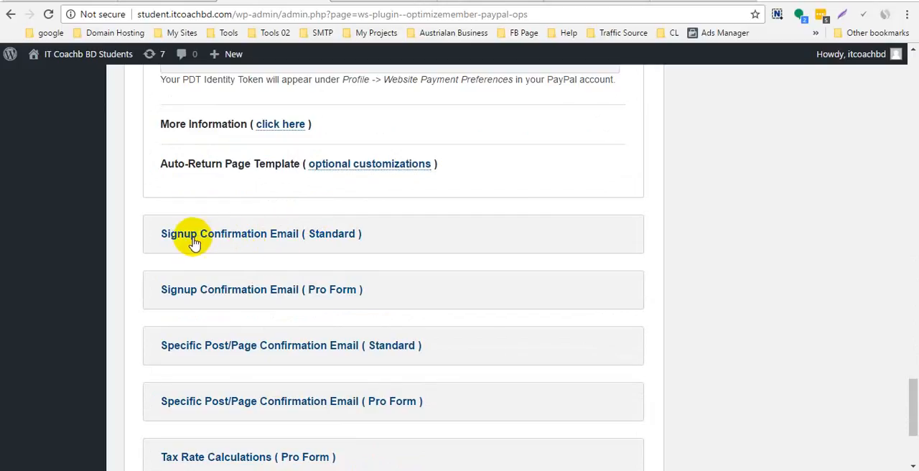
# - Expand the Signup Confirmation Email (Standard) section and enlarge its message box to show the full text
pyautogui.click(269, 241)
pyautogui.scroll(-2, 271, 245)
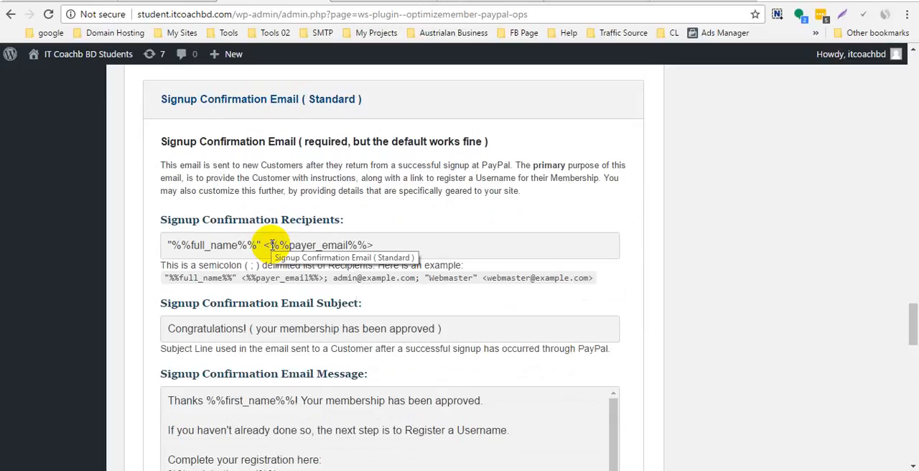
pyautogui.scroll(-3, 287, 244)
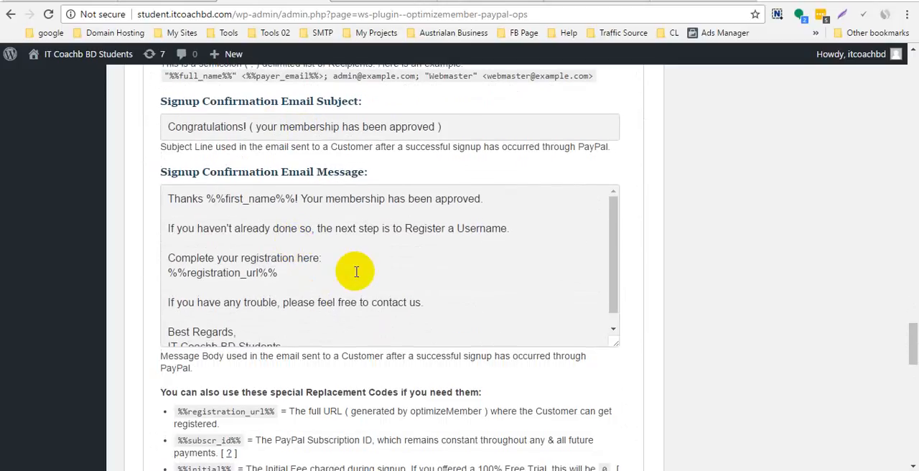
pyautogui.scroll(-1, 356, 271)
pyautogui.scroll(4, 359, 287)
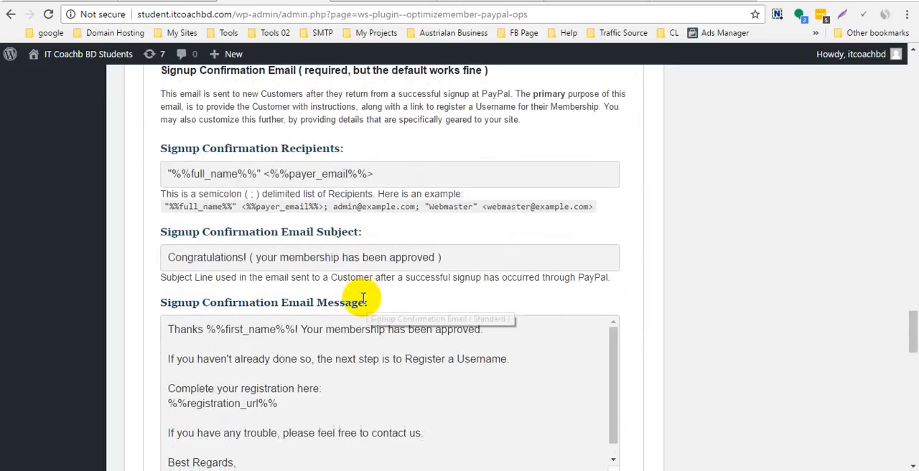
pyautogui.scroll(-3, 359, 294)
pyautogui.click(277, 205)
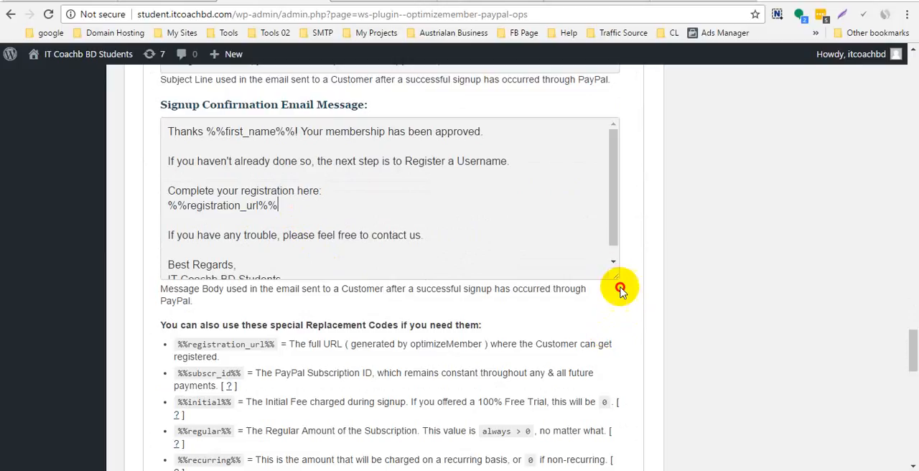
pyautogui.moveTo(620, 288); pyautogui.dragTo(660, 386)
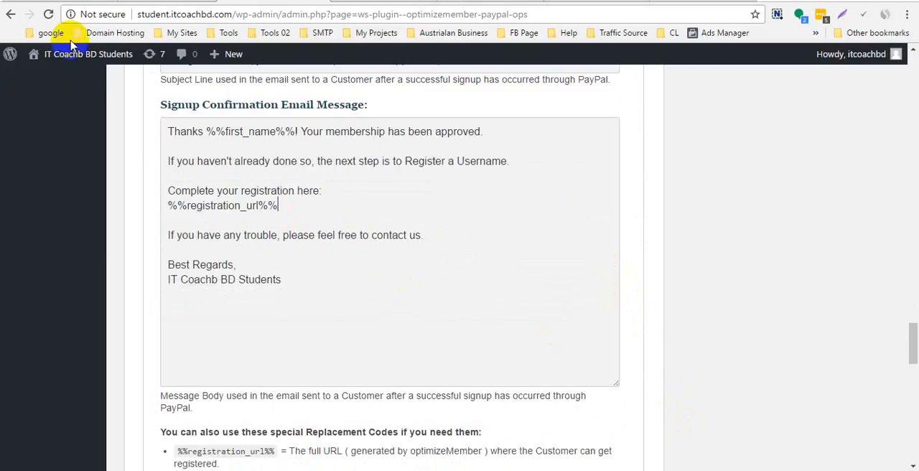
# - Examine the signup confirmation message, including the username instruction and the %%registration_url%% code, and move on to the remaining sections
pyautogui.moveTo(266, 287); pyautogui.dragTo(96, 127)
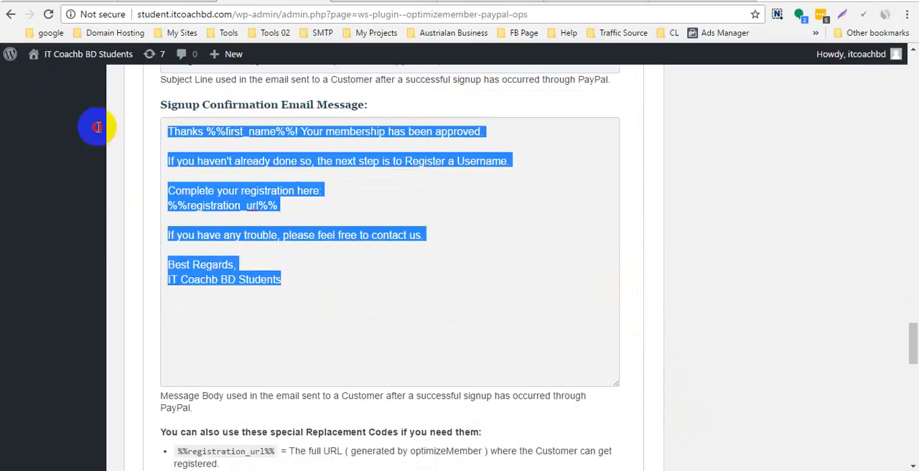
pyautogui.click(434, 274)
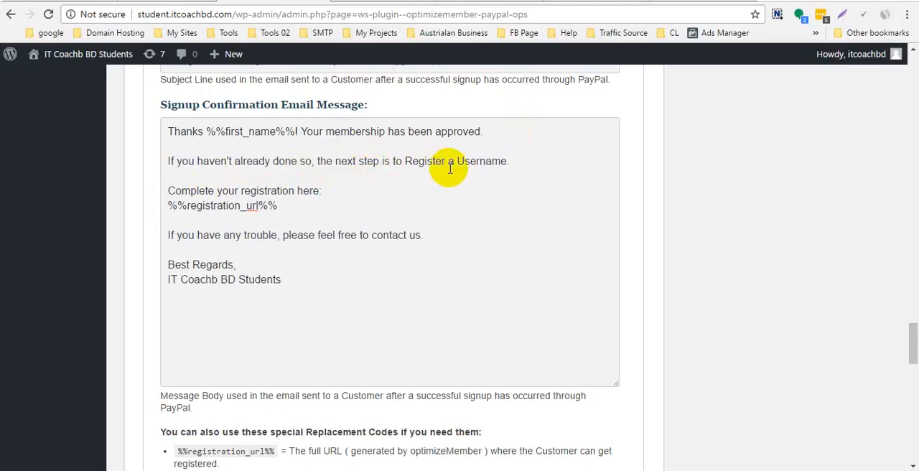
pyautogui.click(528, 160)
pyautogui.moveTo(528, 160); pyautogui.dragTo(148, 160)
pyautogui.click(336, 177)
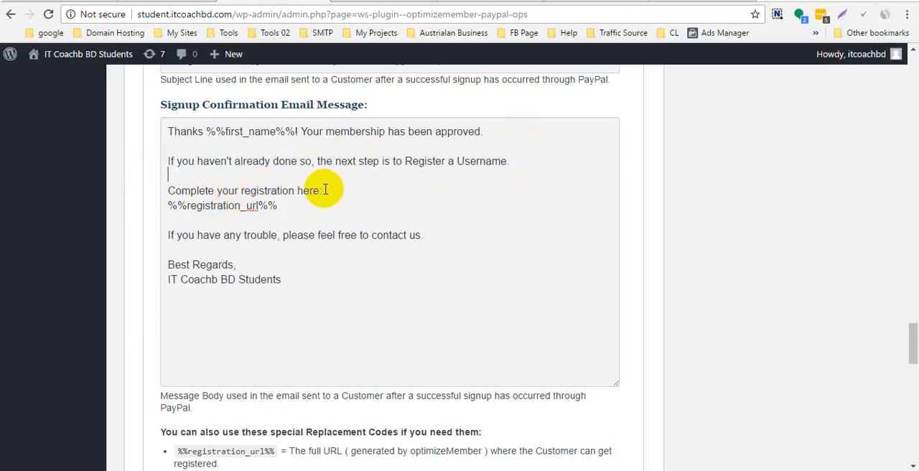
pyautogui.moveTo(291, 205); pyautogui.dragTo(143, 205)
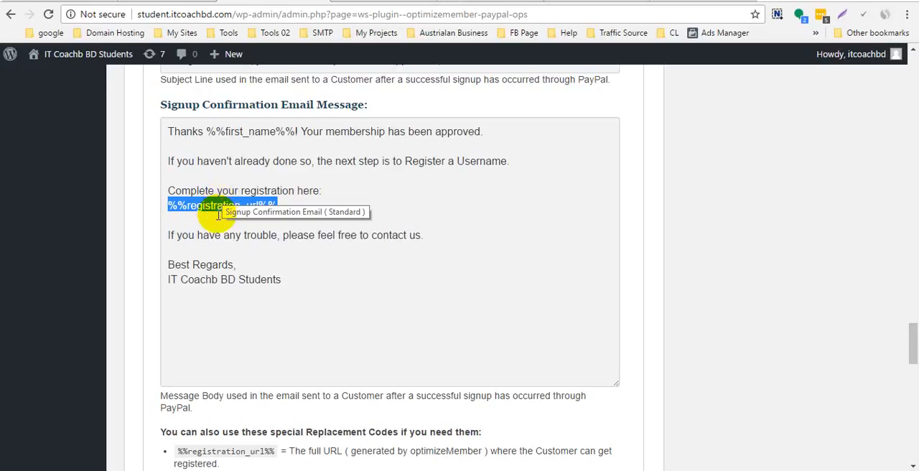
pyautogui.click(272, 233)
pyautogui.scroll(-4, 274, 239)
pyautogui.scroll(-14, 274, 239)
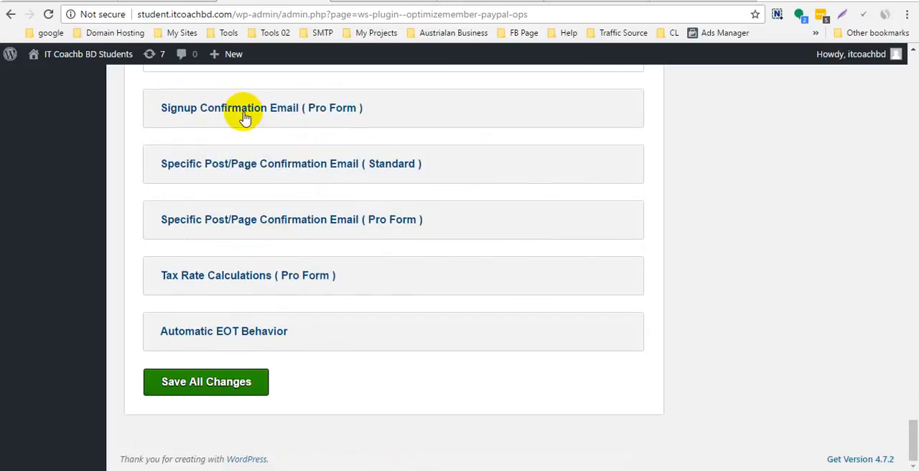
# - Expand the Signup Confirmation Email (Pro Form) section and review its subject, message and replacement codes
pyautogui.click(290, 109)
pyautogui.scroll(-4, 274, 275)
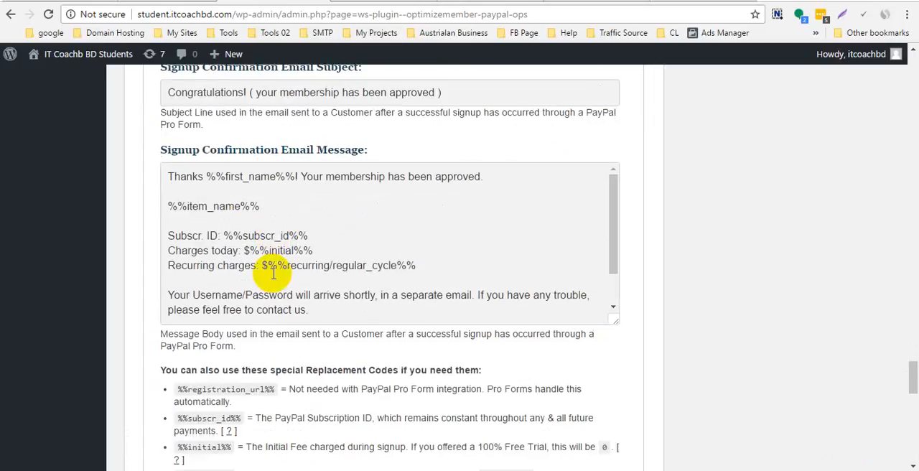
pyautogui.scroll(1, 273, 271)
pyautogui.scroll(-6, 273, 269)
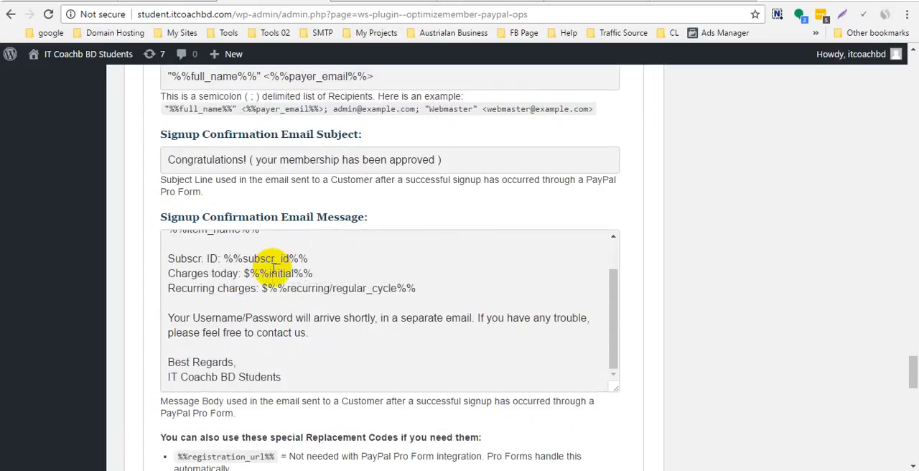
pyautogui.scroll(-1, 274, 271)
pyautogui.scroll(-10, 274, 272)
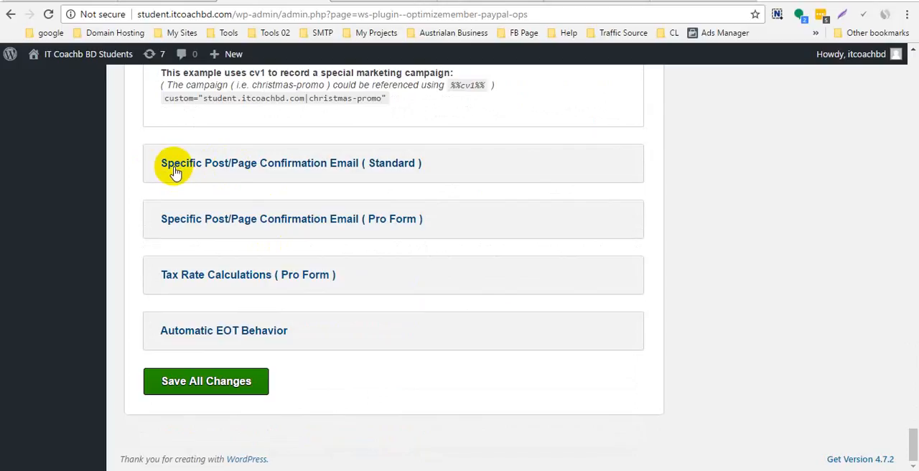
# - Expand the Specific Post/Page Confirmation Email (Standard) section and review its recipients, subject, message and replacement codes
pyautogui.click(338, 167)
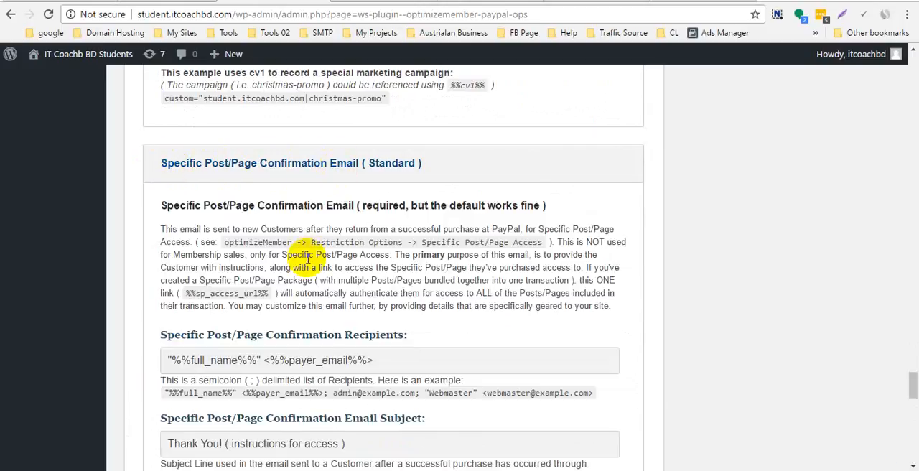
pyautogui.scroll(-5, 303, 267)
pyautogui.scroll(-5, 308, 199)
pyautogui.scroll(-4, 304, 264)
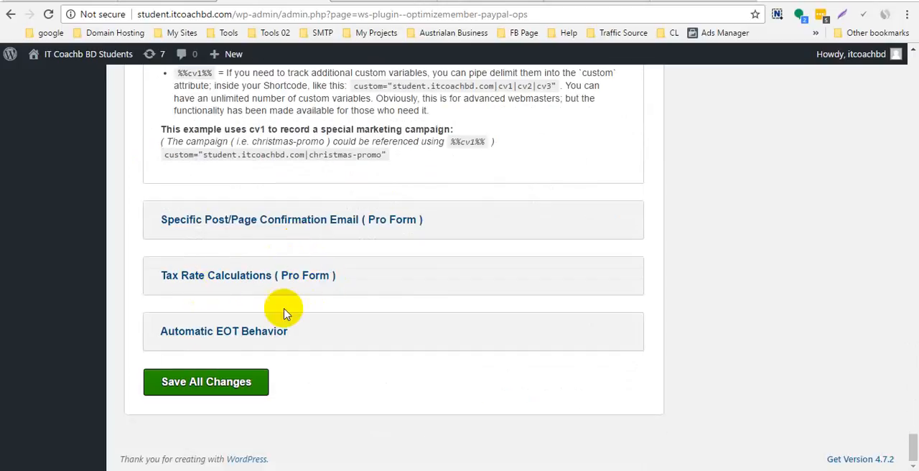
# - Save all changes to the PayPal options and look over the collapsed sections
pyautogui.click(215, 388)
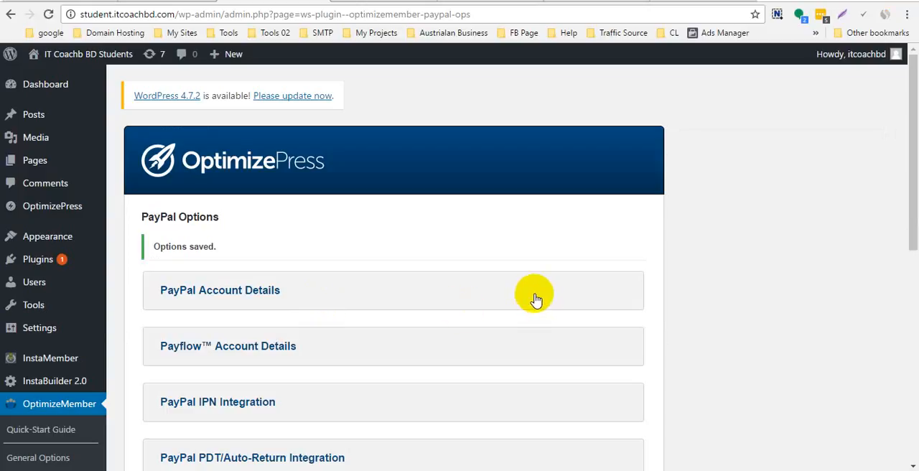
pyautogui.scroll(-3, 431, 311)
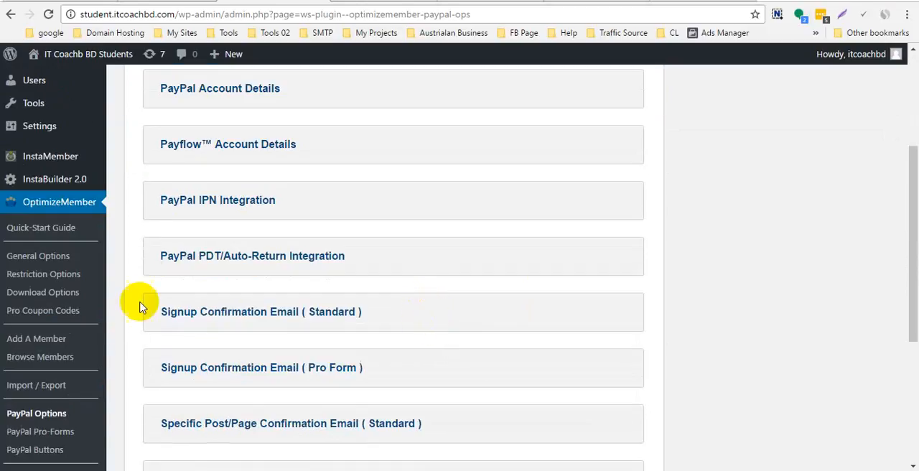
pyautogui.scroll(-4, 33, 352)
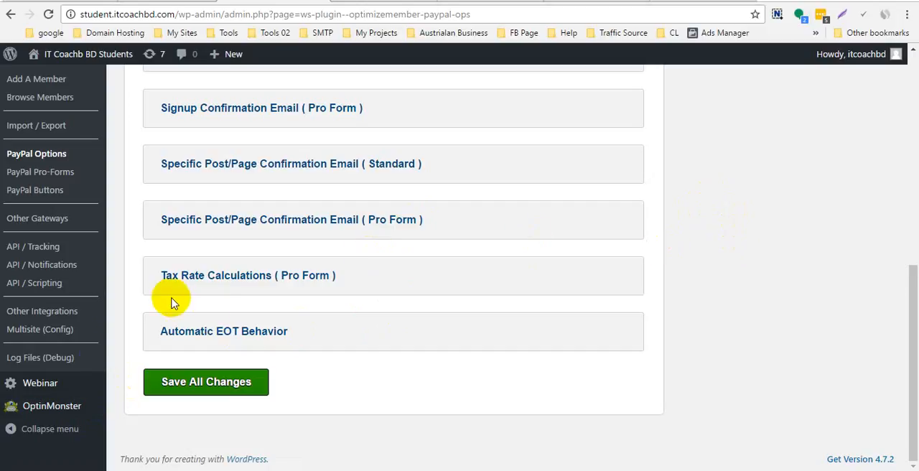
pyautogui.scroll(4, 79, 388)
pyautogui.scroll(2, 86, 384)
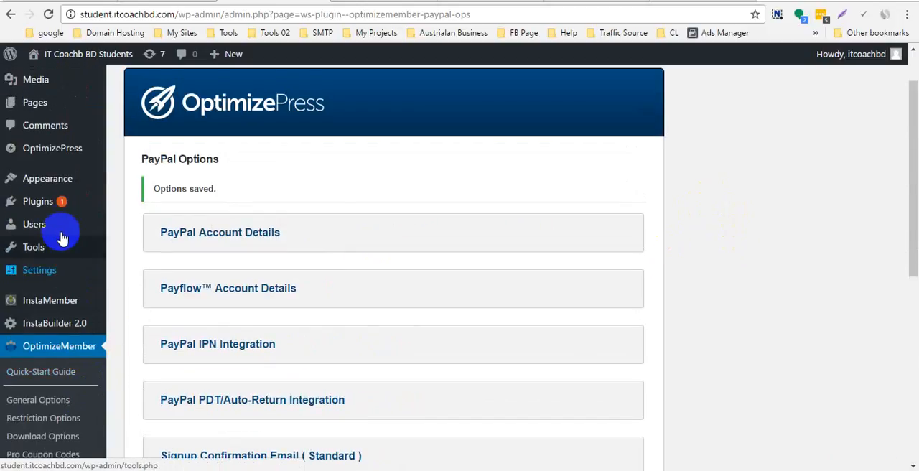
# - Open the list of all users in a separate tab and bring up the form for adding a new user
pyautogui.moveTo(64, 230)
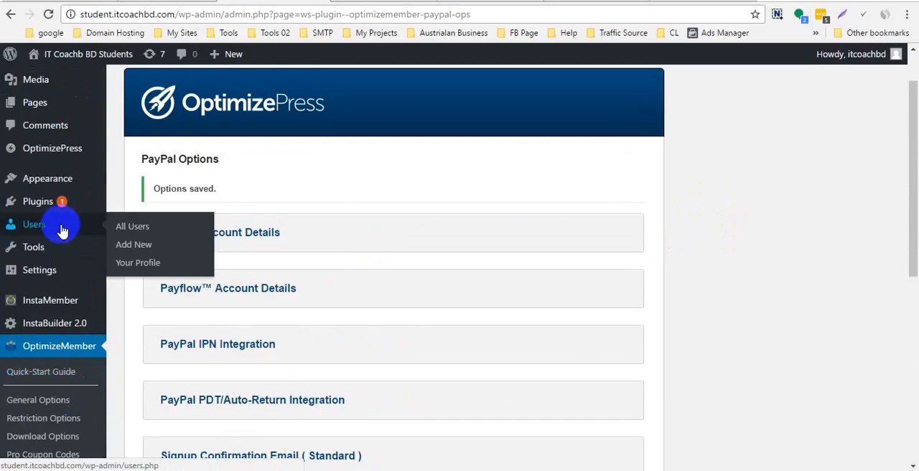
pyautogui.click(134, 228)
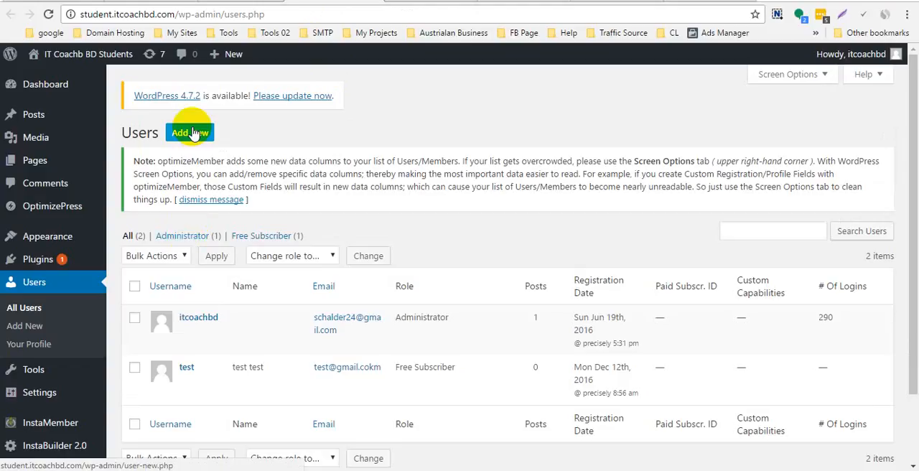
pyautogui.click(194, 132)
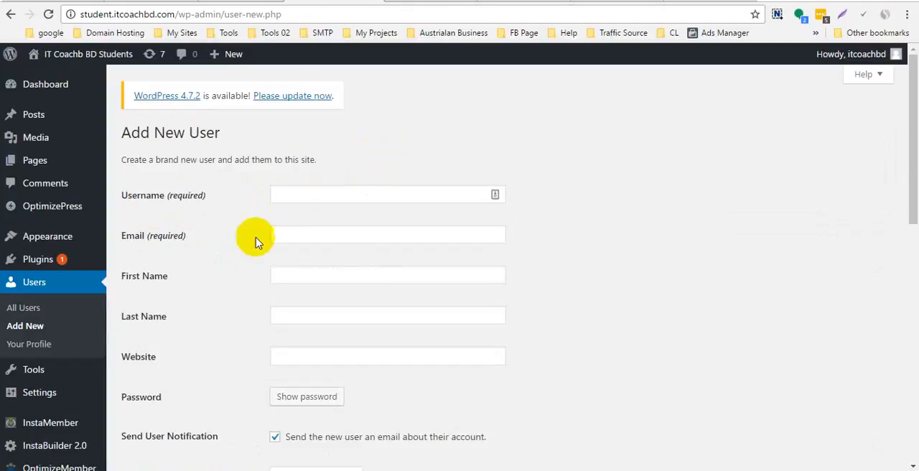
# - Try the Gold Level and Diamond Level roles for the new user
pyautogui.scroll(-4, 328, 231)
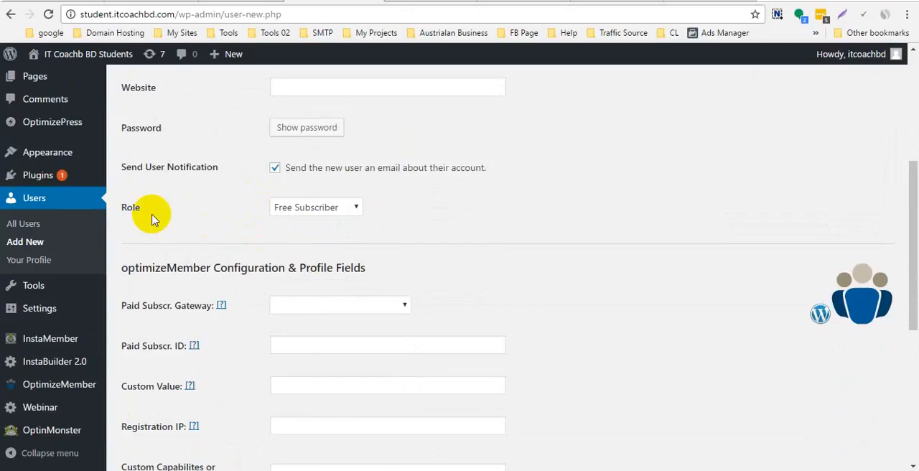
pyautogui.click(333, 208)
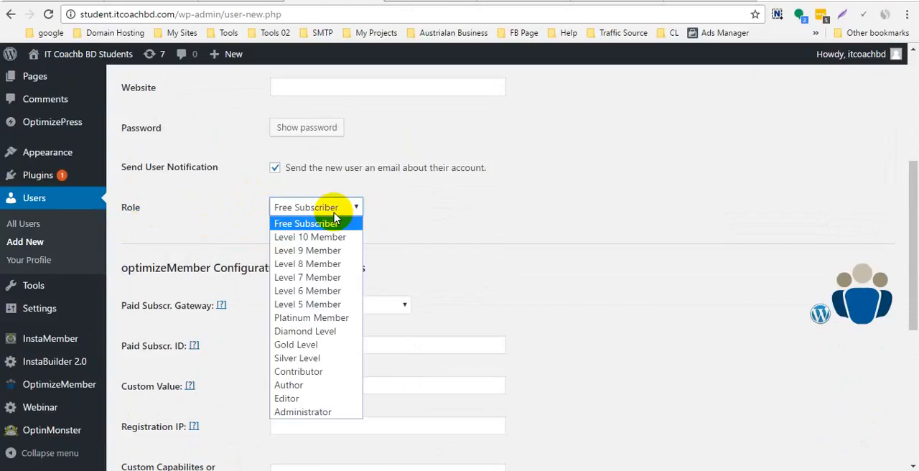
pyautogui.click(321, 346)
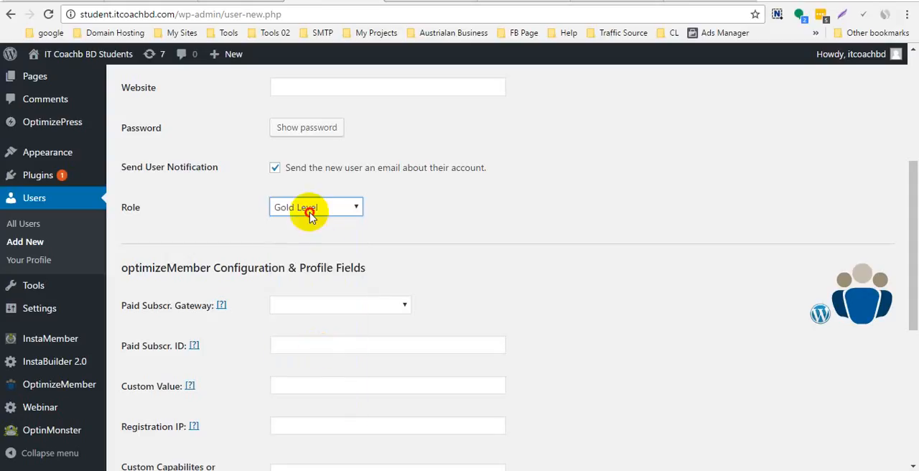
pyautogui.click(309, 209)
pyautogui.click(319, 331)
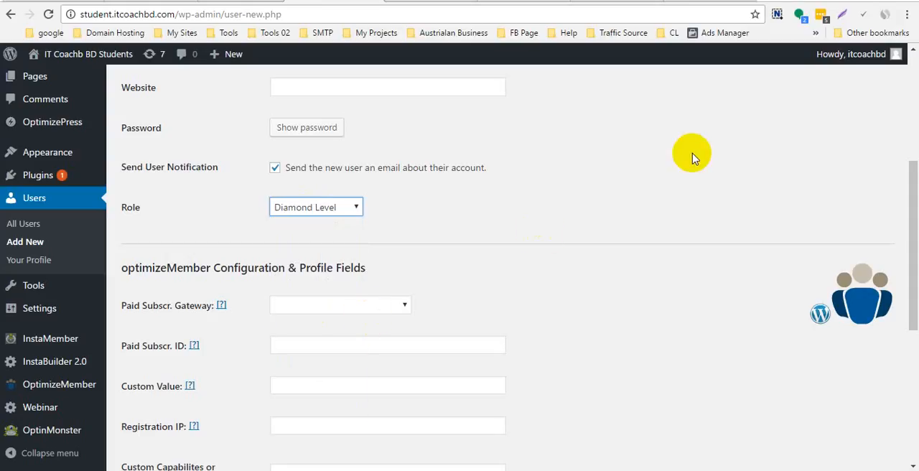
# - Review the remaining new user fields, including the optimizeMember profile fields, and return to the Users list
pyautogui.scroll(4, 693, 155)
pyautogui.scroll(-3, 302, 330)
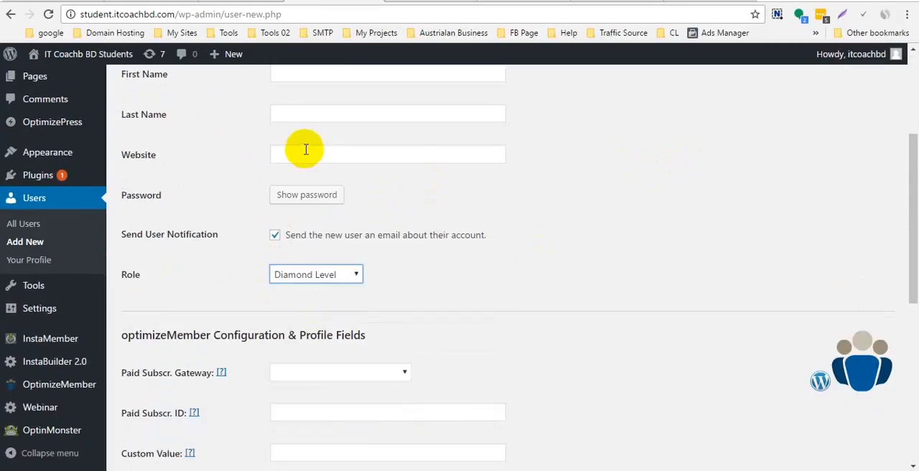
pyautogui.scroll(3, 326, 173)
pyautogui.scroll(-8, 311, 242)
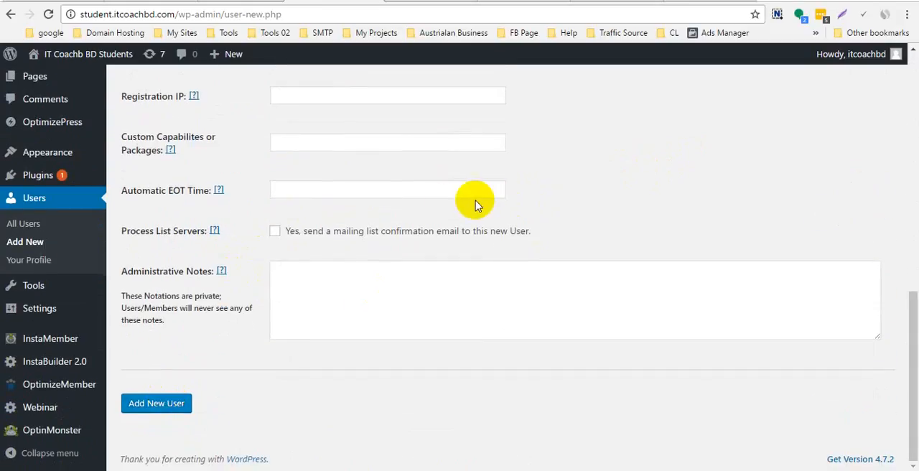
pyautogui.scroll(10, 424, 194)
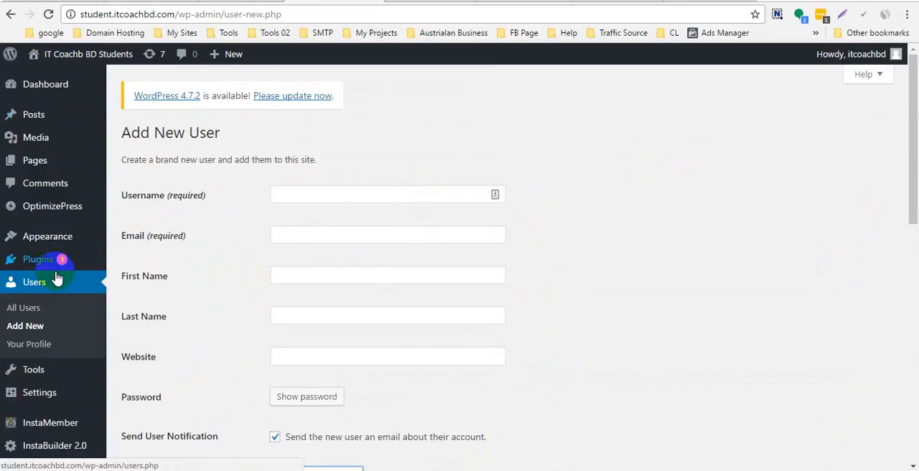
pyautogui.scroll(-3, 349, 209)
pyautogui.click(10, 17)
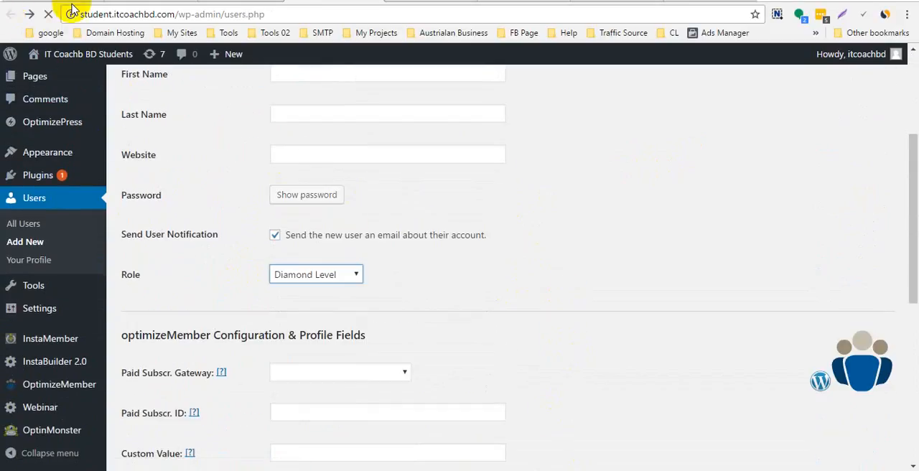
# - Check the open browser tabs and switch back to the PayPal Options page
pyautogui.click(94, 1)
pyautogui.click(168, 1)
pyautogui.click(270, 1)
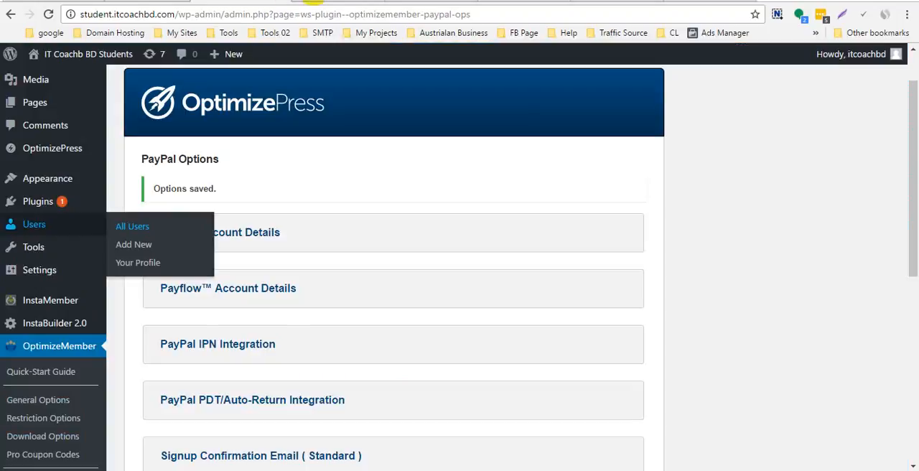
pyautogui.click(345, 1)
pyautogui.click(425, 1)
pyautogui.click(276, 2)
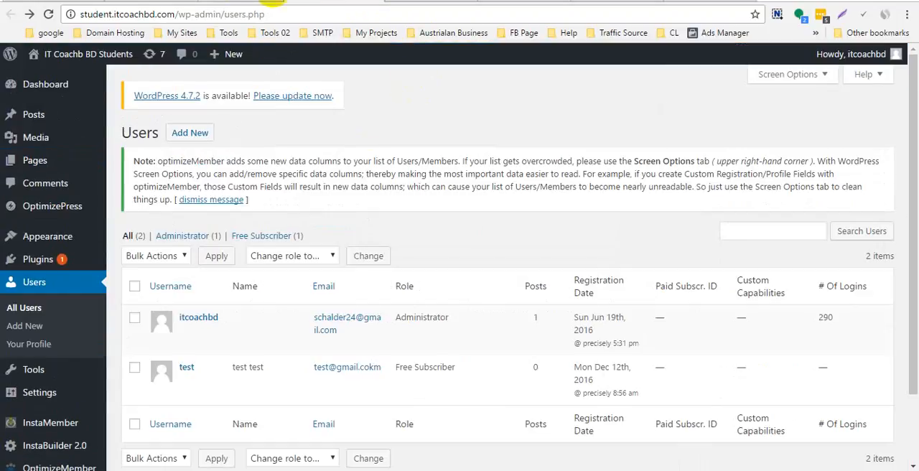
pyautogui.scroll(-1, 250, 168)
pyautogui.click(242, 1)
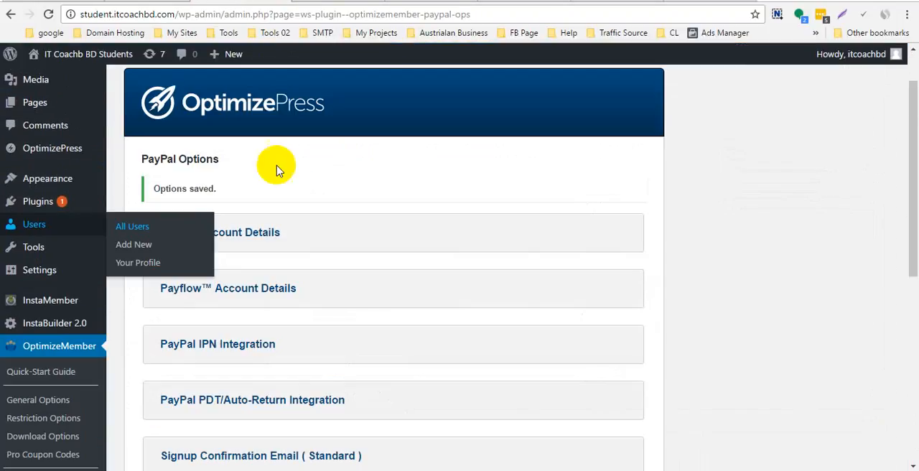
# - Look over the OptimizeMember admin pages from General Options through Other Gateways to Log Files (Debug)
pyautogui.scroll(-3, 409, 208)
pyautogui.scroll(-1, 388, 203)
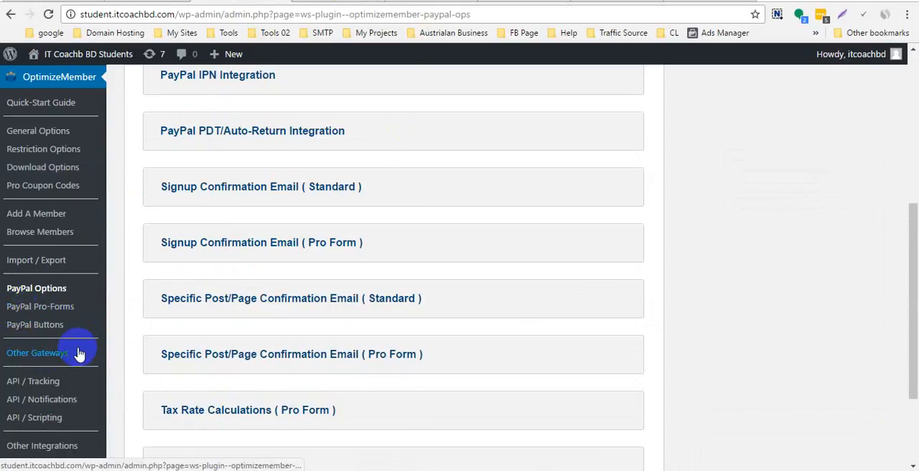
pyautogui.scroll(-2, 58, 353)
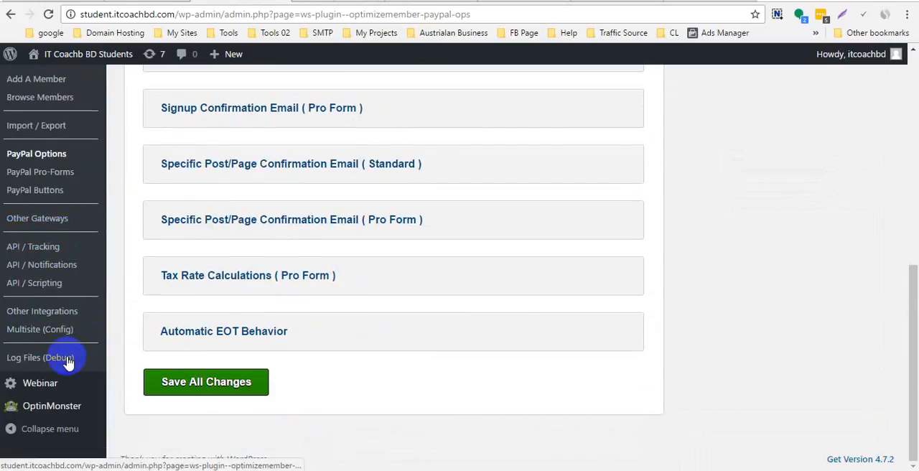
pyautogui.scroll(1, 79, 353)
pyautogui.scroll(3, 83, 355)
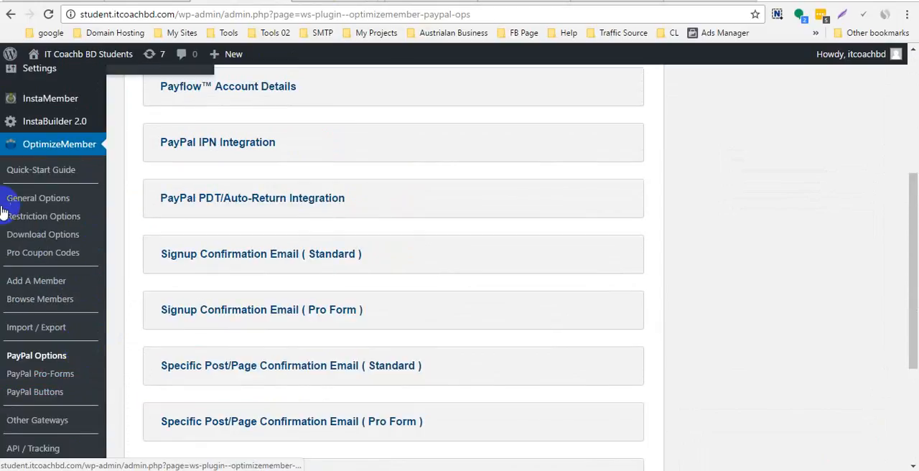